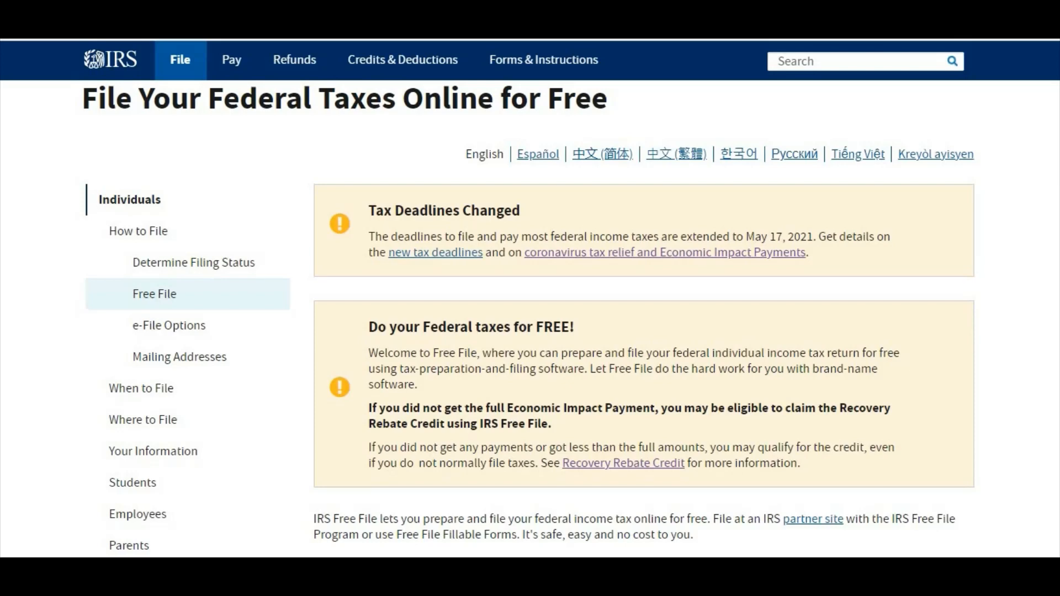
Examine the IRS Free File page and compare the eligibility criteria of the listed Free File Online offers.
{"action": "mouse_move", "coordinate": [180, 60]}
{"action": "scroll", "coordinate": [531, 319], "scroll_direction": "down", "scroll_amount": 7}
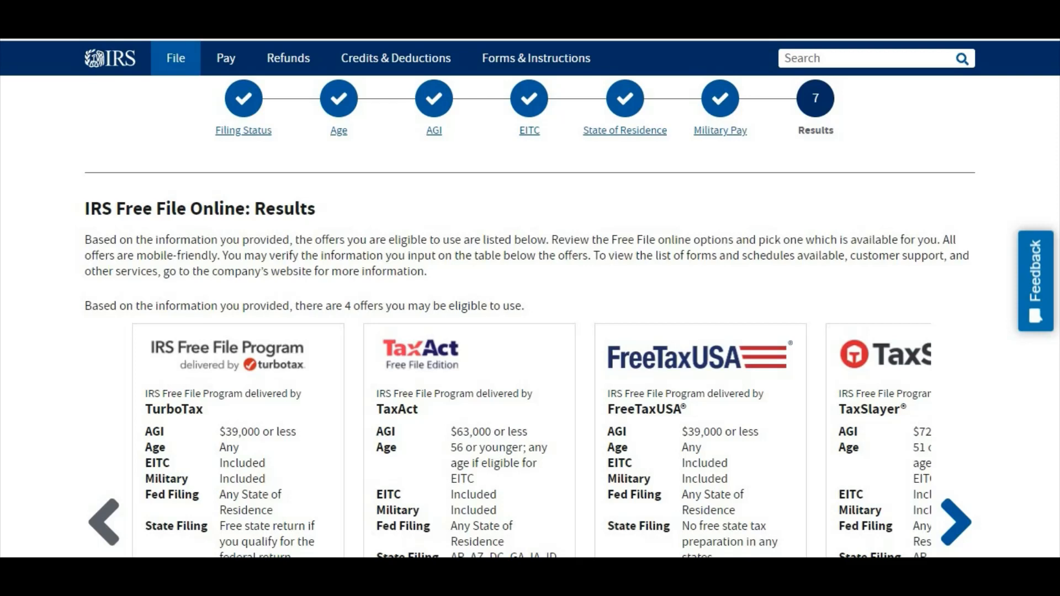
{"action": "scroll", "coordinate": [530, 326], "scroll_direction": "down", "scroll_amount": 3}
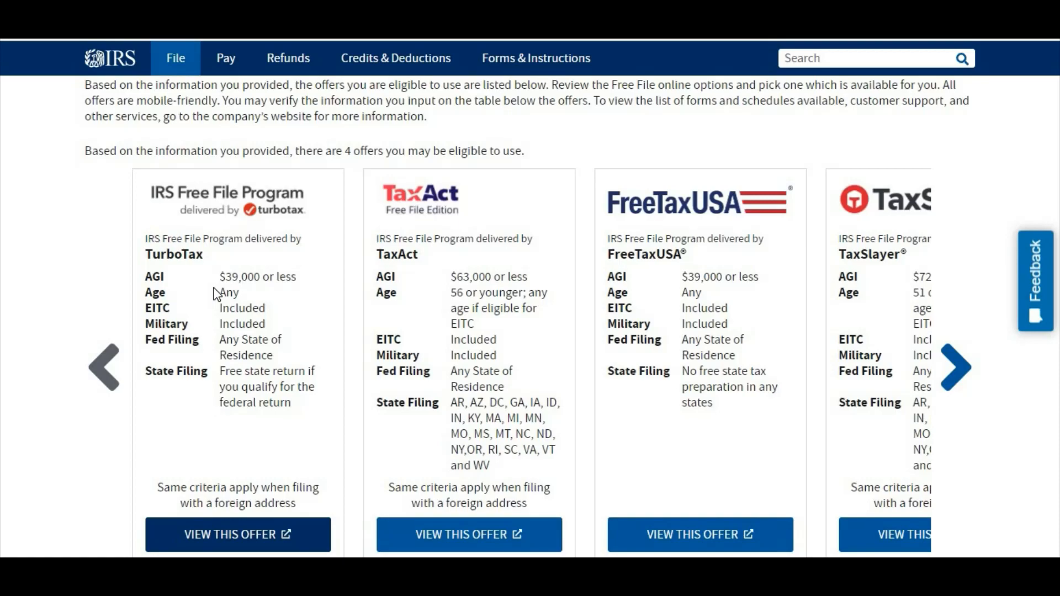
{"action": "scroll", "coordinate": [214, 293], "scroll_direction": "up", "scroll_amount": 1}
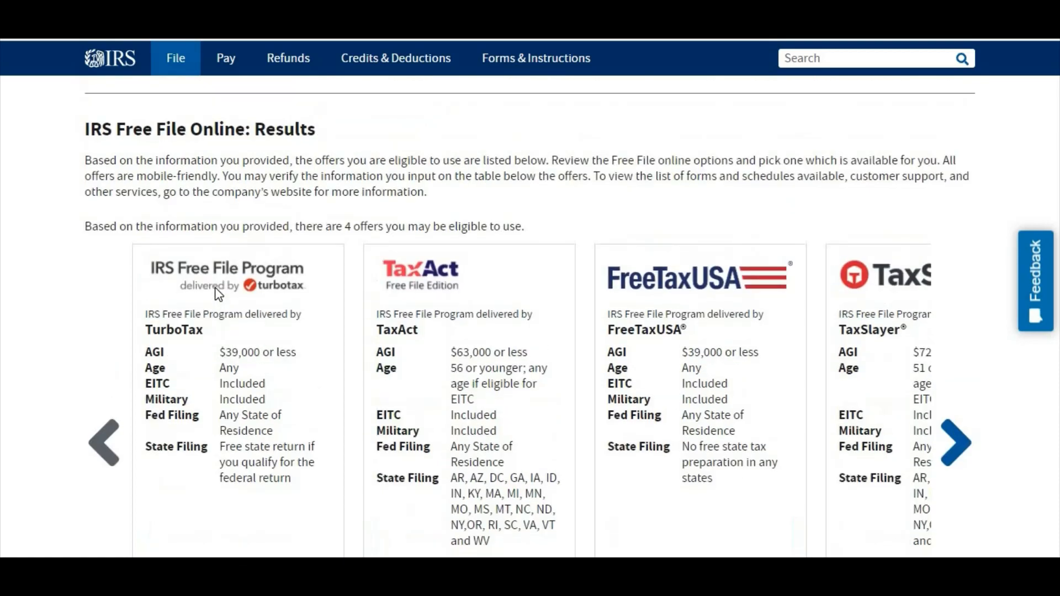
{"action": "scroll", "coordinate": [257, 390], "scroll_direction": "down", "scroll_amount": 3}
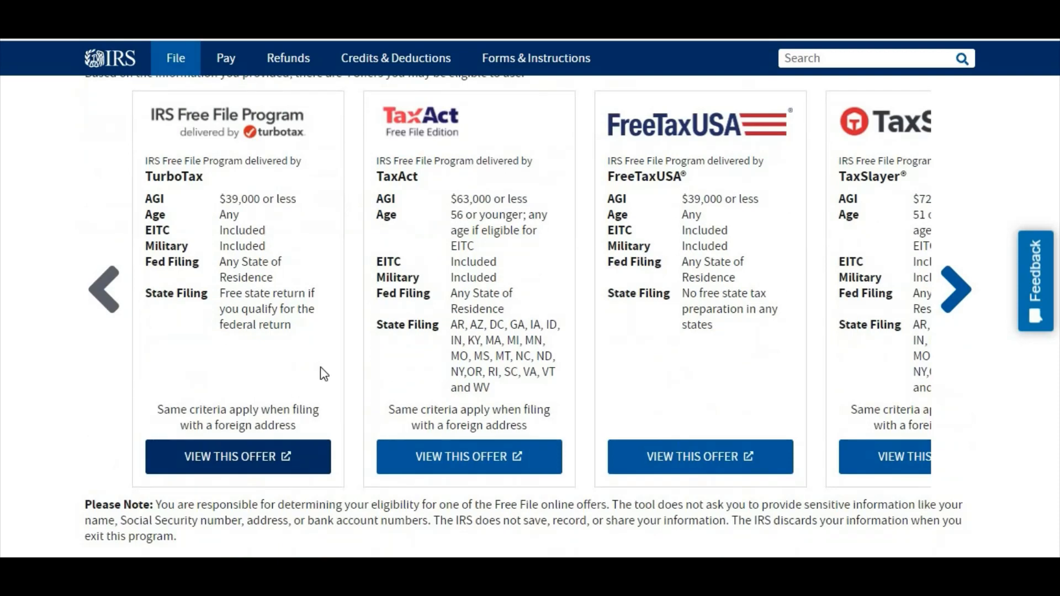
{"action": "scroll", "coordinate": [322, 370], "scroll_direction": "up", "scroll_amount": 3}
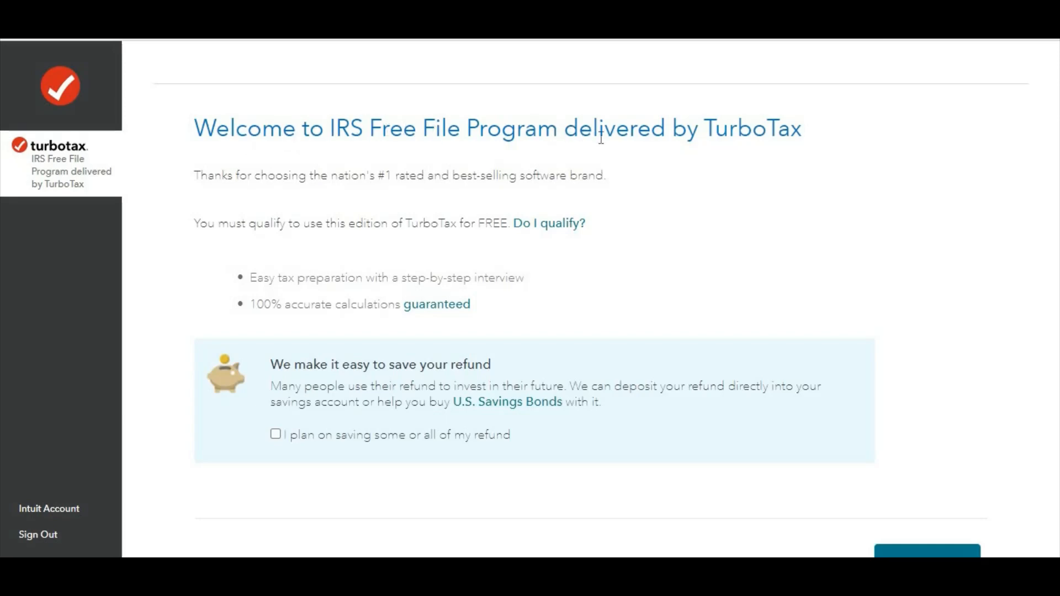
Proceed past the TurboTax Free File welcome page and the introduction to the personal info form.
{"action": "scroll", "coordinate": [586, 184], "scroll_direction": "down", "scroll_amount": 2}
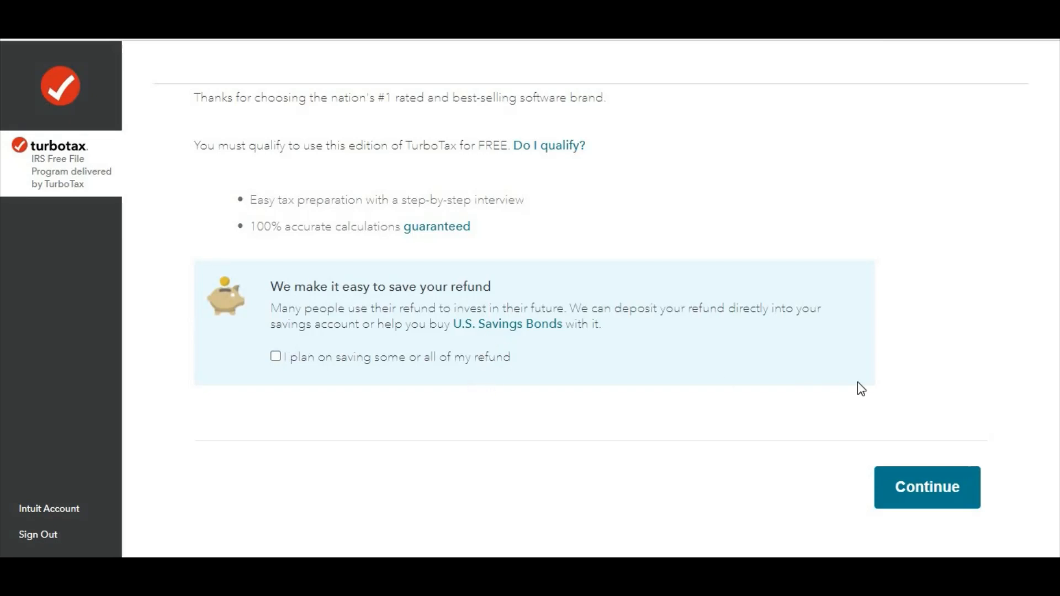
{"action": "left_click", "coordinate": [931, 488]}
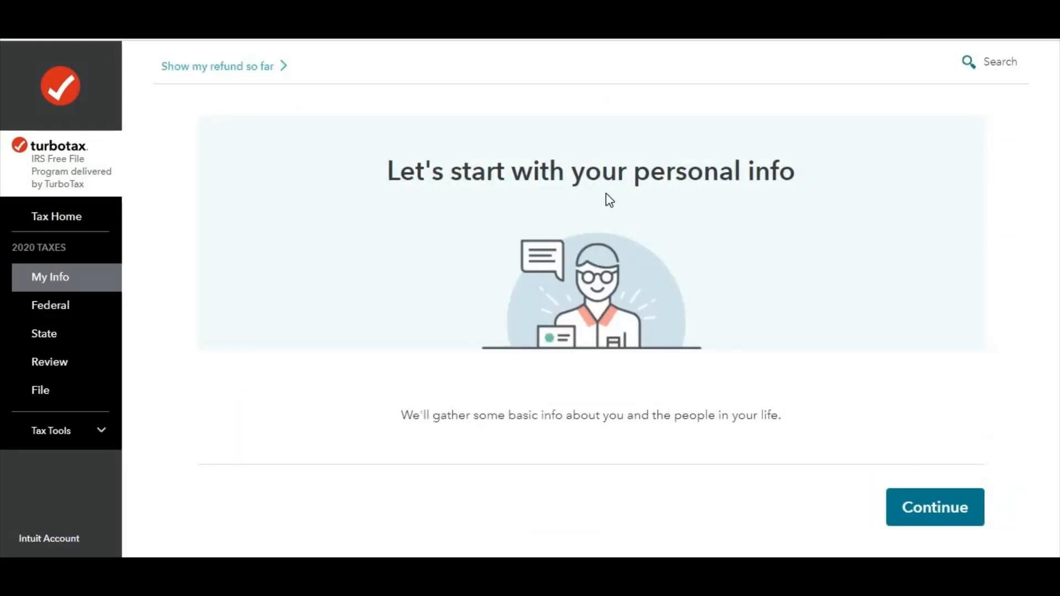
{"action": "scroll", "coordinate": [606, 194], "scroll_direction": "down", "scroll_amount": 1}
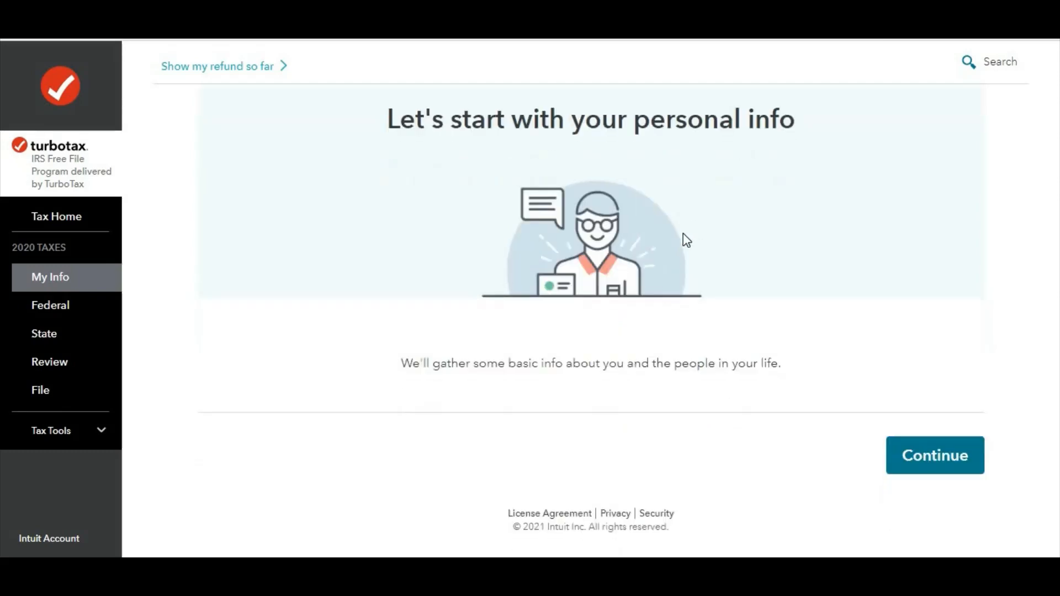
{"action": "left_click", "coordinate": [928, 455]}
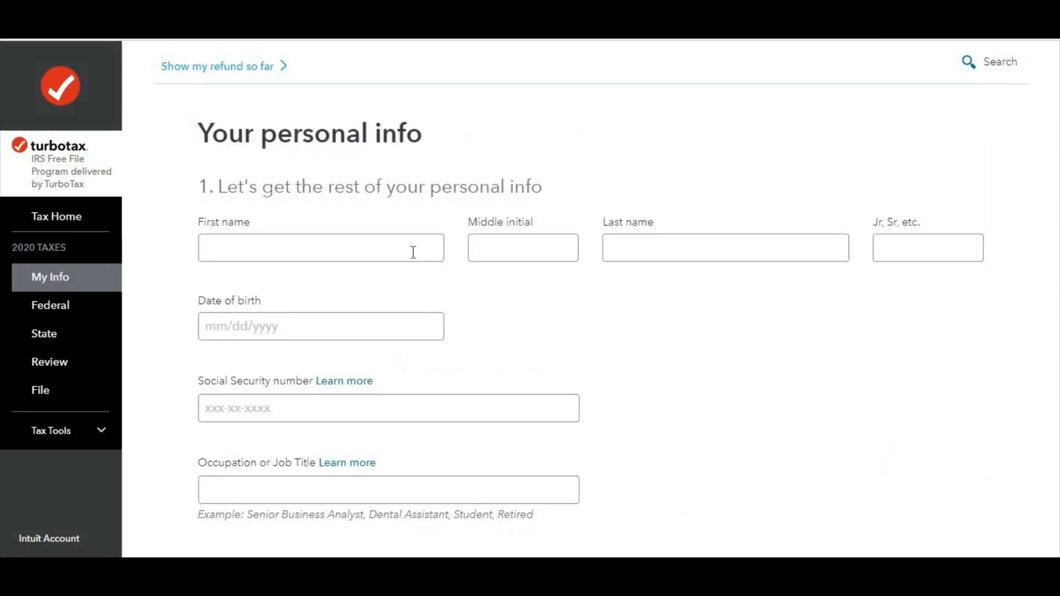
Answer No to being a dependent, legally blind, filing for someone deceased and changing the IRS communication language, and submit the personal info.
{"action": "scroll", "coordinate": [412, 251], "scroll_direction": "down", "scroll_amount": 3}
{"action": "scroll", "coordinate": [413, 252], "scroll_direction": "up", "scroll_amount": 1}
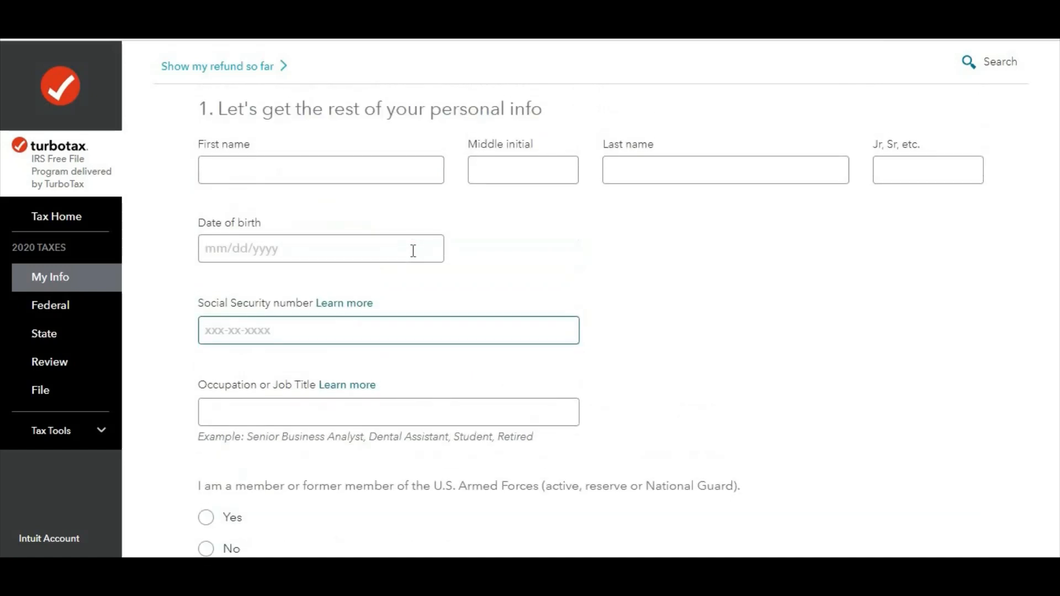
{"action": "scroll", "coordinate": [413, 251], "scroll_direction": "down", "scroll_amount": 1}
{"action": "scroll", "coordinate": [413, 251], "scroll_direction": "up", "scroll_amount": 1}
{"action": "scroll", "coordinate": [191, 353], "scroll_direction": "down", "scroll_amount": 10}
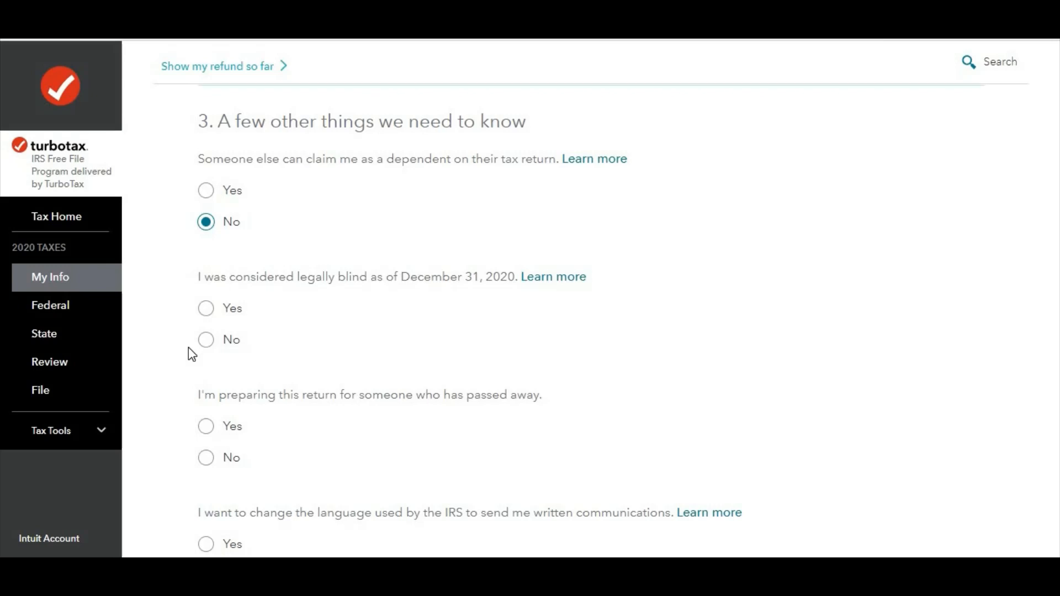
{"action": "left_click", "coordinate": [206, 341]}
{"action": "scroll", "coordinate": [189, 360], "scroll_direction": "down", "scroll_amount": 1}
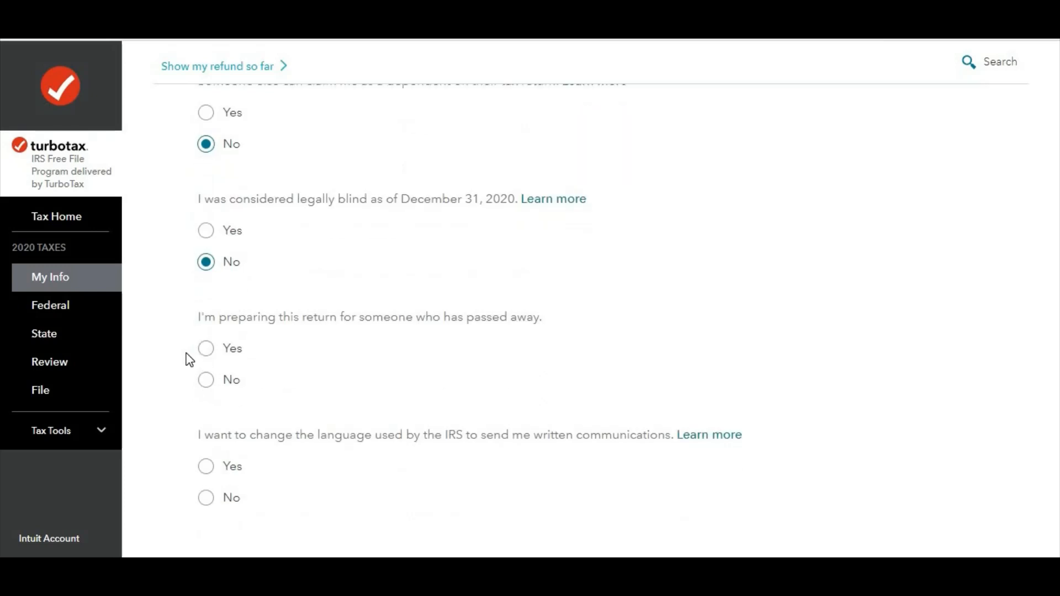
{"action": "left_click", "coordinate": [207, 381]}
{"action": "scroll", "coordinate": [185, 384], "scroll_direction": "down", "scroll_amount": 2}
{"action": "scroll", "coordinate": [184, 379], "scroll_direction": "up", "scroll_amount": 1}
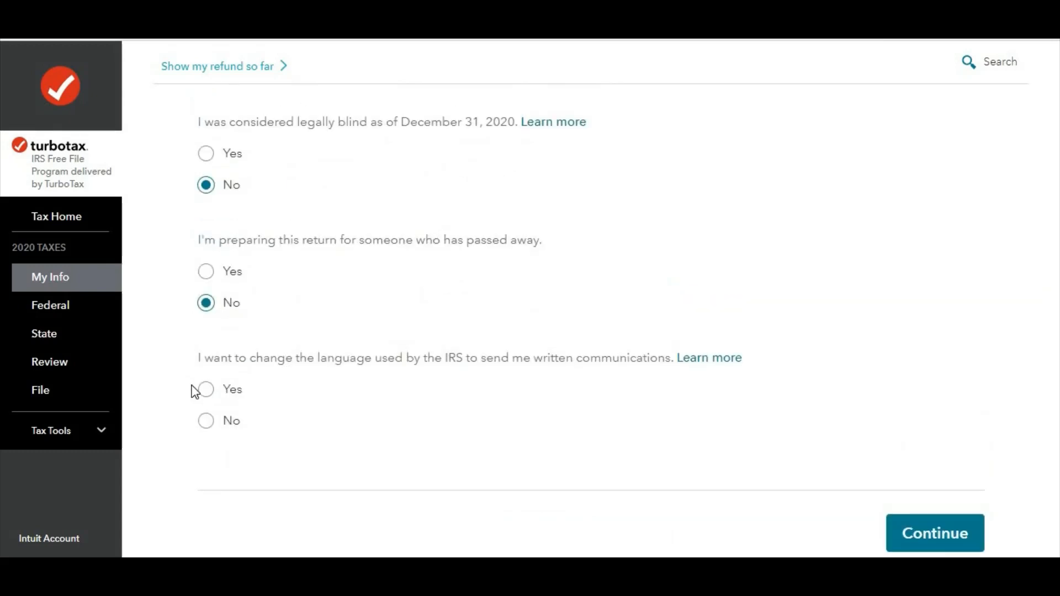
{"action": "left_click", "coordinate": [213, 424]}
{"action": "scroll", "coordinate": [884, 459], "scroll_direction": "down", "scroll_amount": 1}
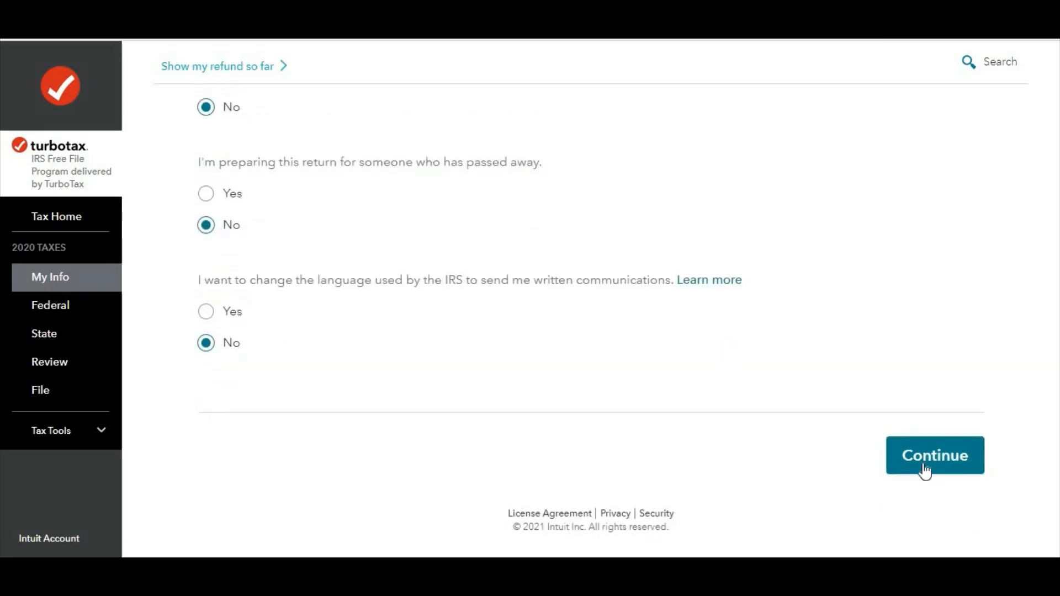
{"action": "left_click", "coordinate": [925, 467]}
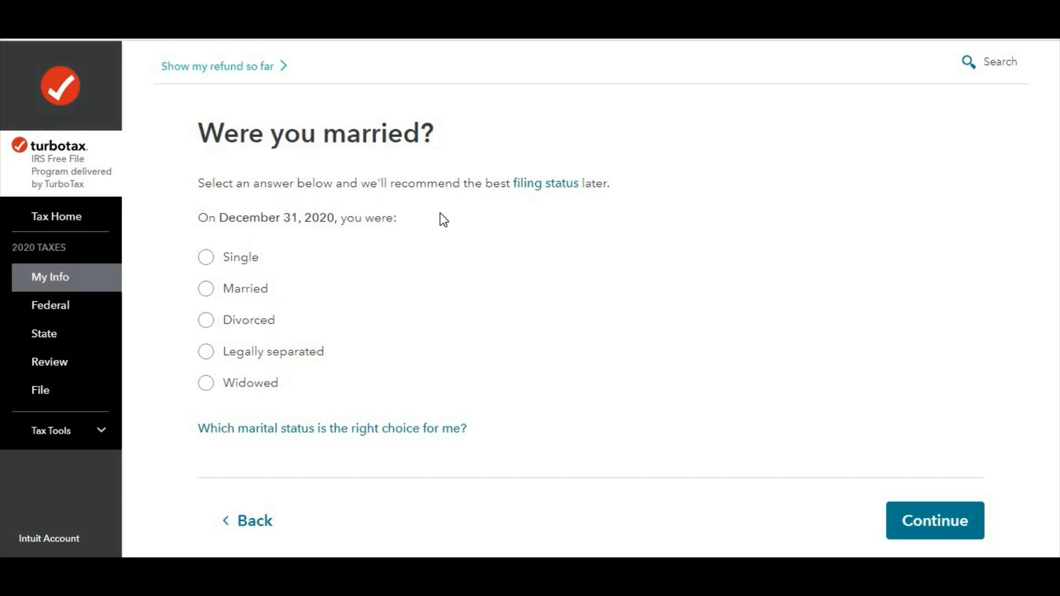
Set the marital status on December 31, 2020 to Single and continue.
{"action": "scroll", "coordinate": [443, 220], "scroll_direction": "down", "scroll_amount": 1}
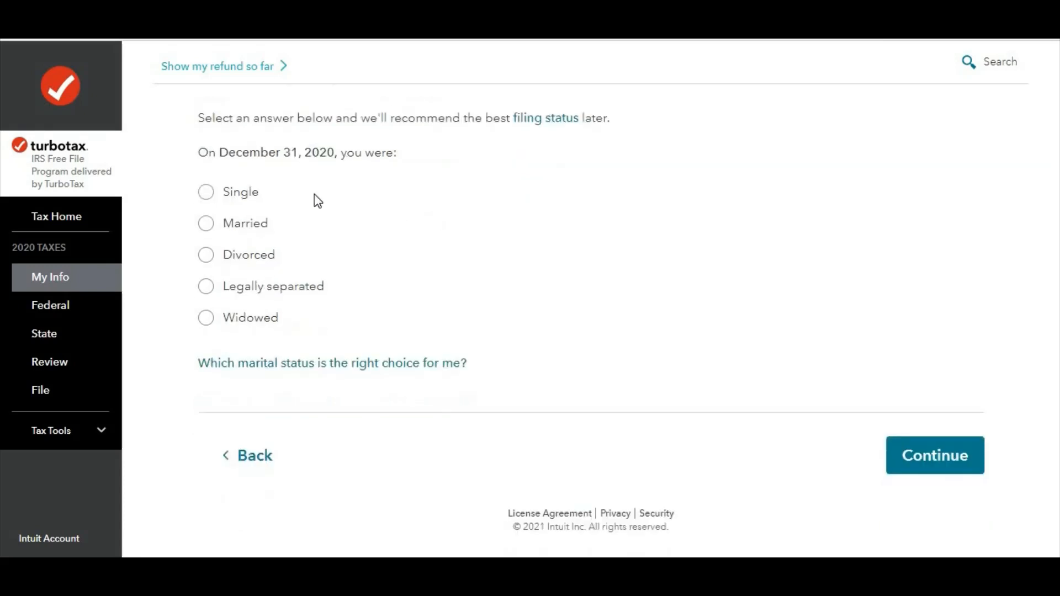
{"action": "left_click", "coordinate": [208, 195]}
{"action": "left_click", "coordinate": [947, 449]}
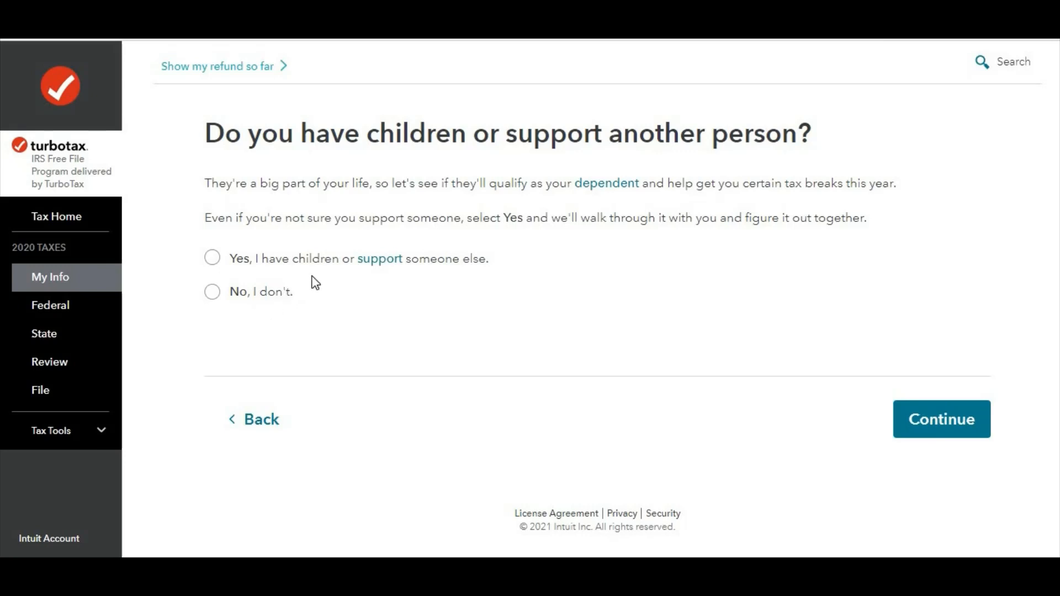
Answer Yes to having children or supporting someone else, and choose My child as the supported person.
{"action": "left_click", "coordinate": [217, 262]}
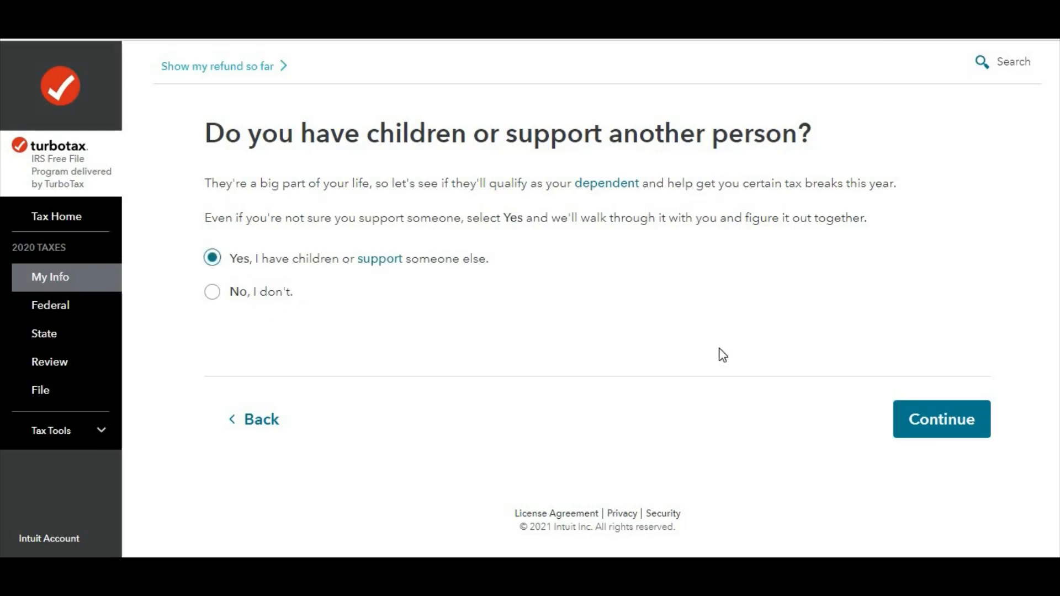
{"action": "left_click", "coordinate": [938, 428]}
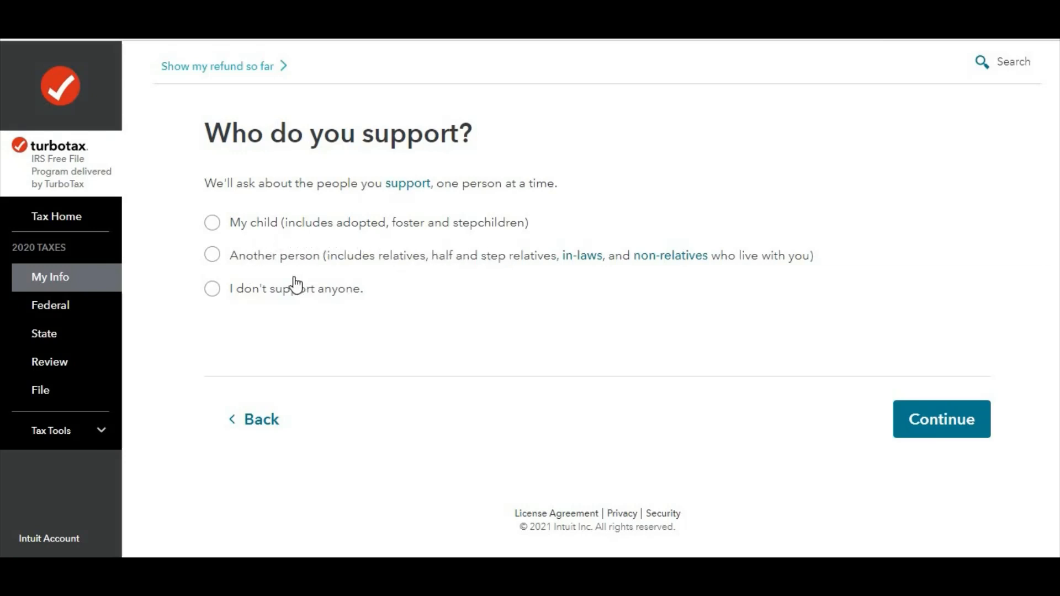
{"action": "left_click", "coordinate": [217, 226]}
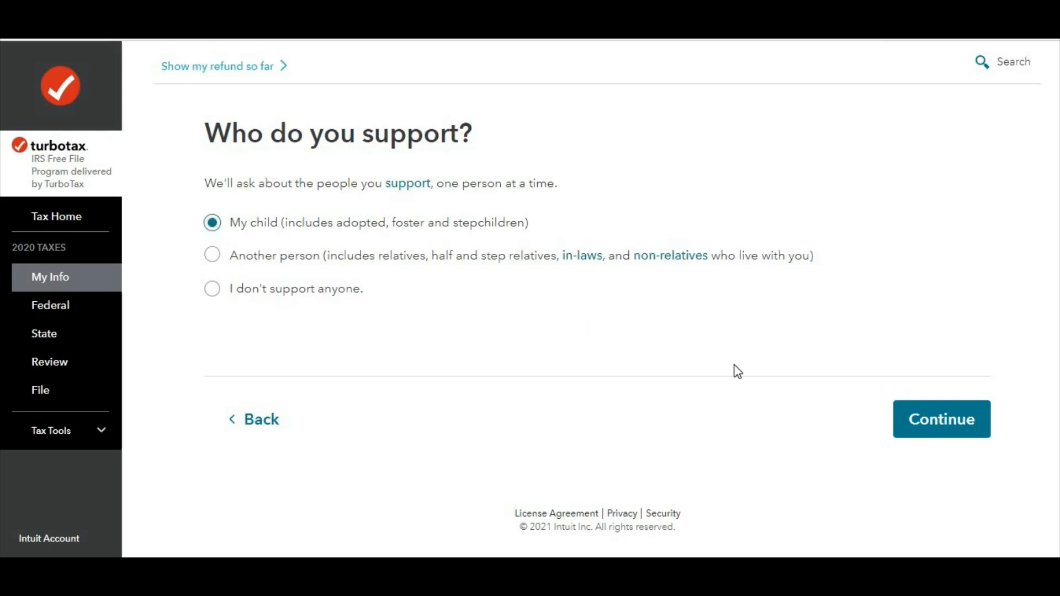
{"action": "left_click", "coordinate": [965, 424]}
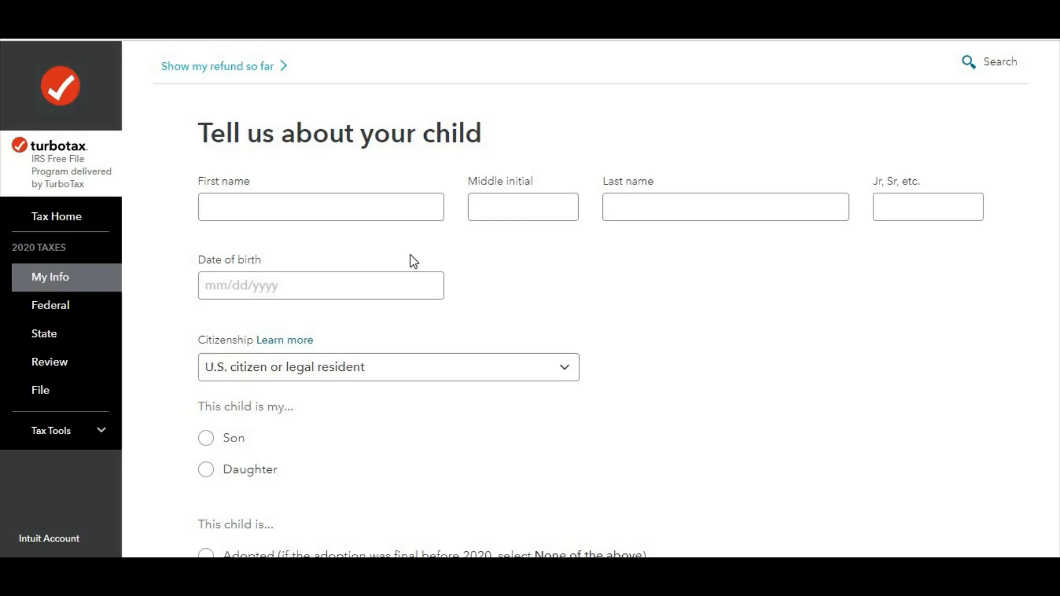
Complete the first child's form as a Son with None of the above for adopted or foster status, and submit it.
{"action": "left_click", "coordinate": [383, 208]}
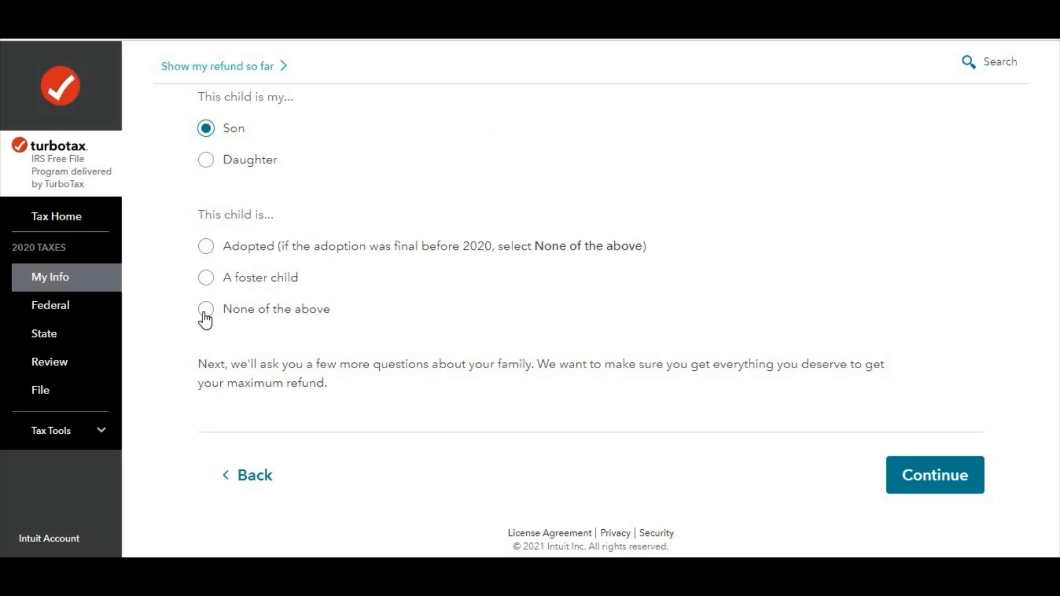
{"action": "left_click", "coordinate": [205, 314]}
{"action": "scroll", "coordinate": [202, 330], "scroll_direction": "down", "scroll_amount": 1}
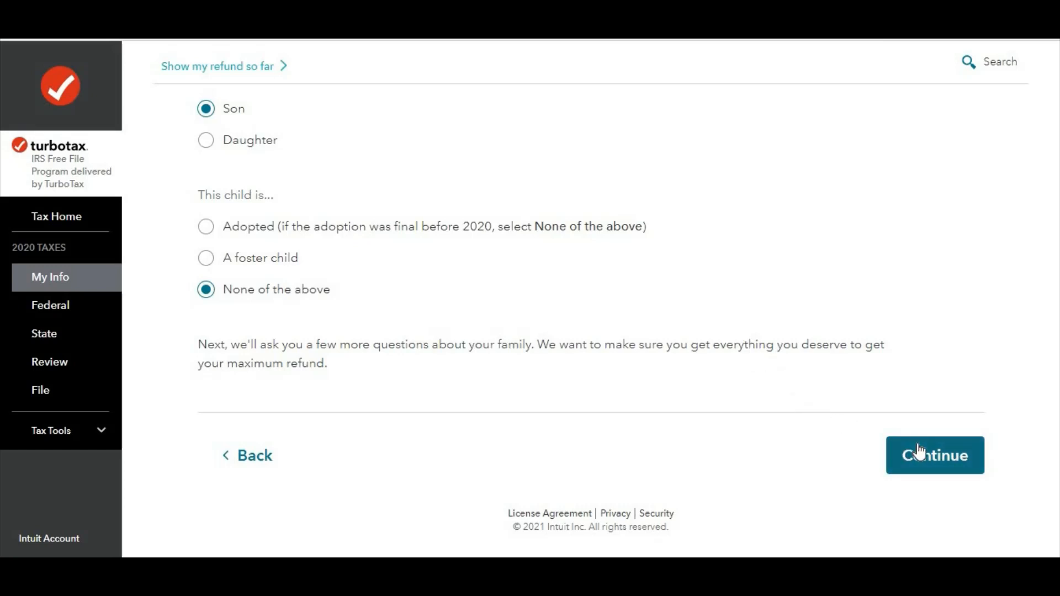
{"action": "scroll", "coordinate": [918, 449], "scroll_direction": "up", "scroll_amount": 1}
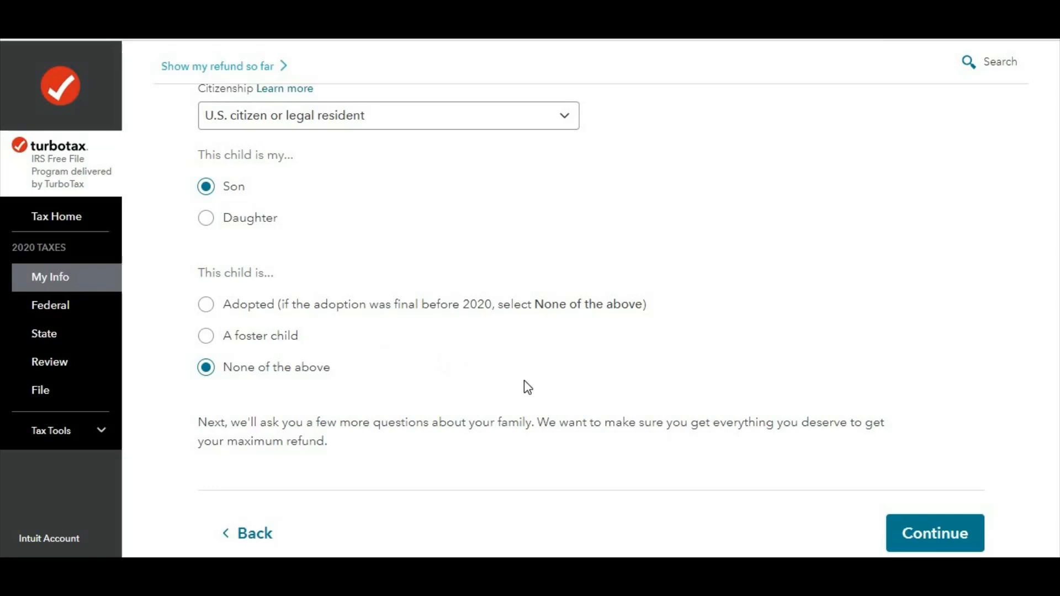
{"action": "left_click", "coordinate": [948, 519]}
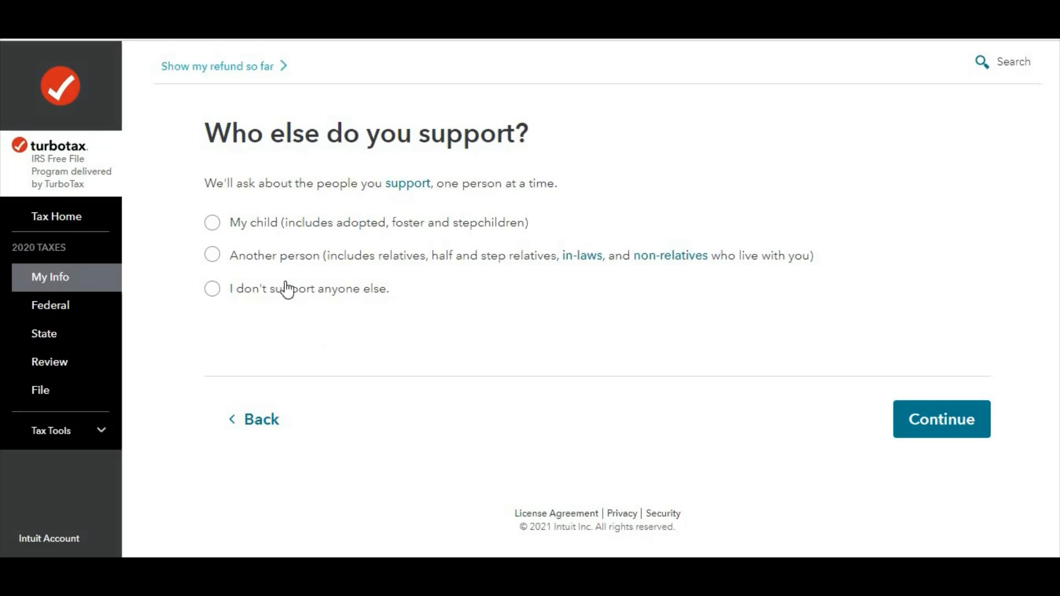
Add another supported child as a Son, with None of the above for adopted or foster status, and submit the form.
{"action": "left_click", "coordinate": [212, 224]}
{"action": "left_click", "coordinate": [976, 430]}
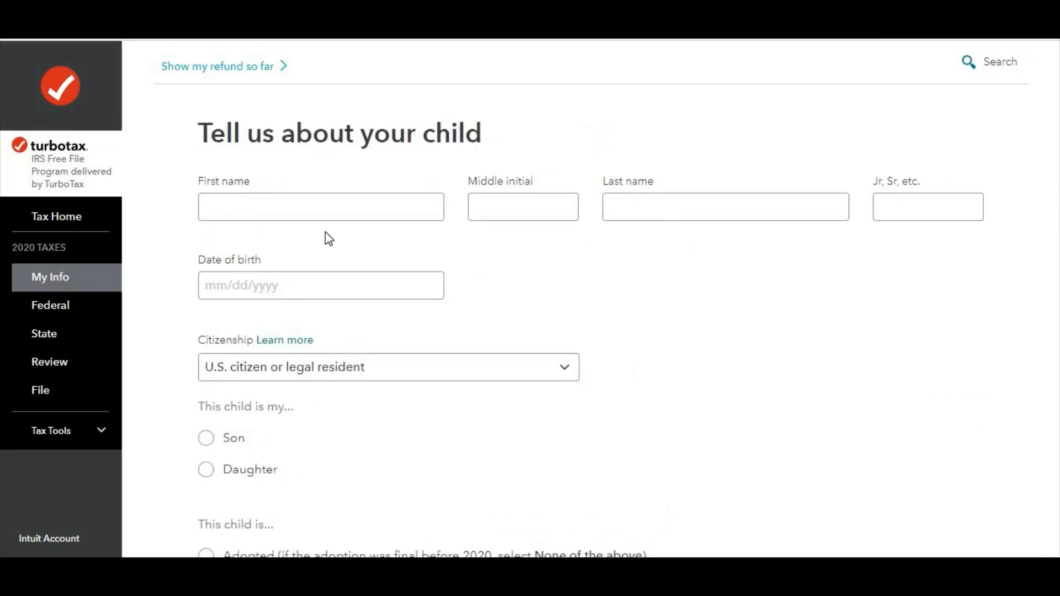
{"action": "left_click", "coordinate": [331, 216]}
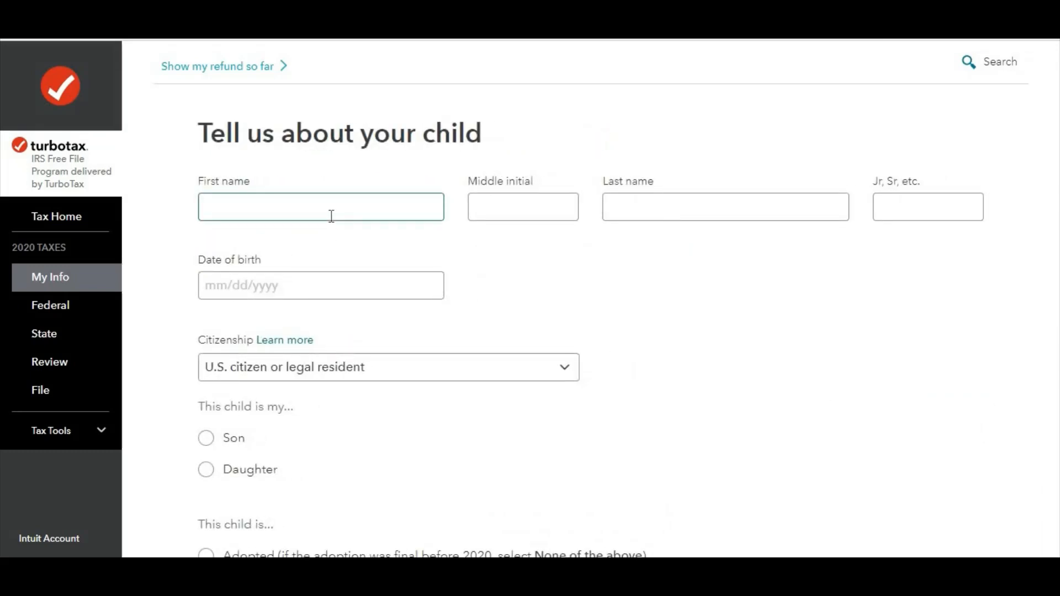
{"action": "scroll", "coordinate": [354, 276], "scroll_direction": "down", "scroll_amount": 4}
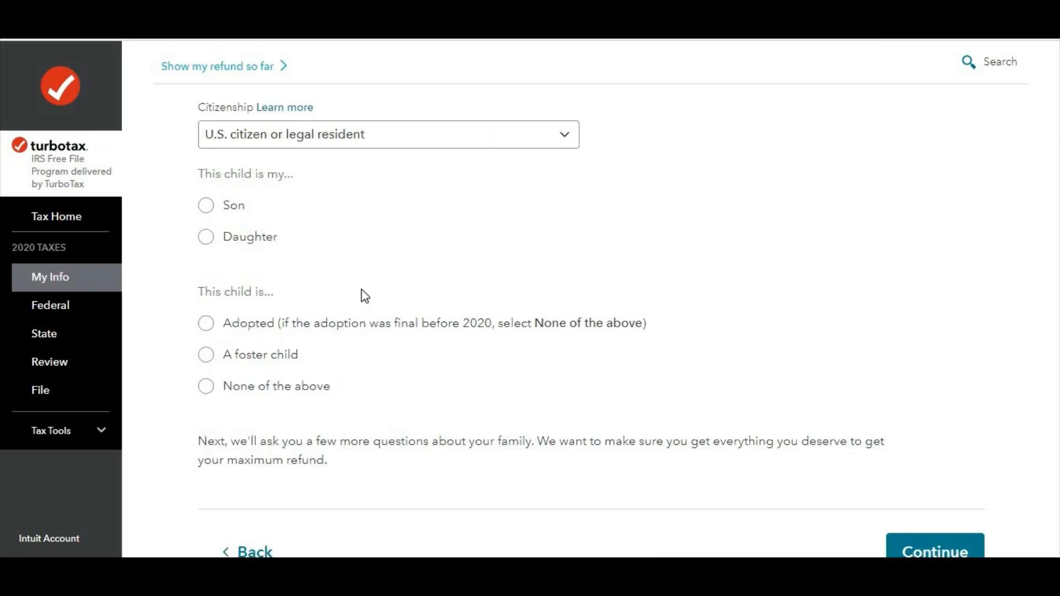
{"action": "left_click", "coordinate": [207, 207]}
{"action": "scroll", "coordinate": [241, 304], "scroll_direction": "down", "scroll_amount": 2}
{"action": "left_click", "coordinate": [204, 310]}
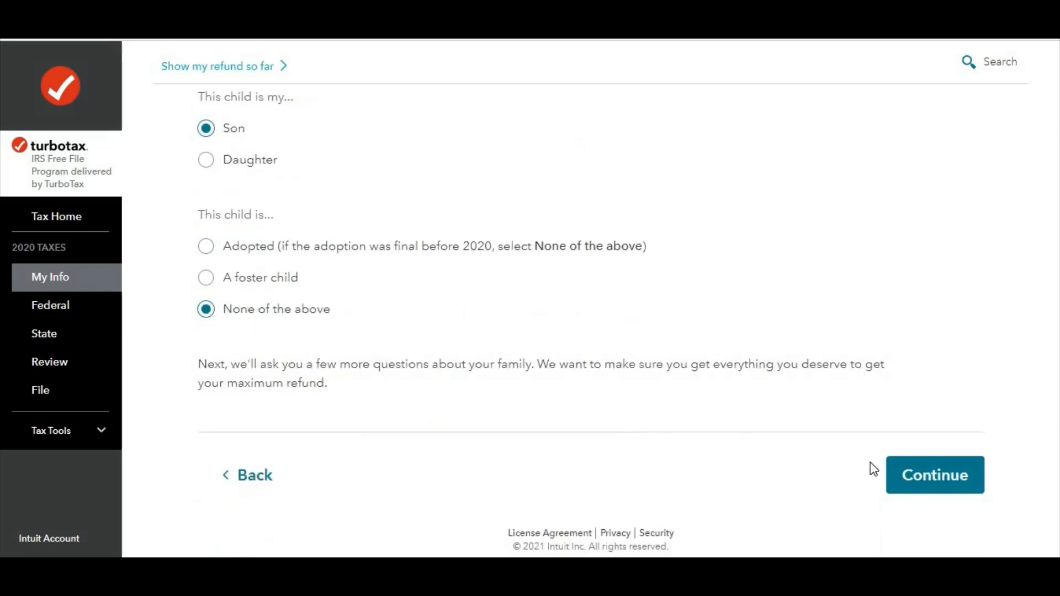
{"action": "left_click", "coordinate": [961, 478]}
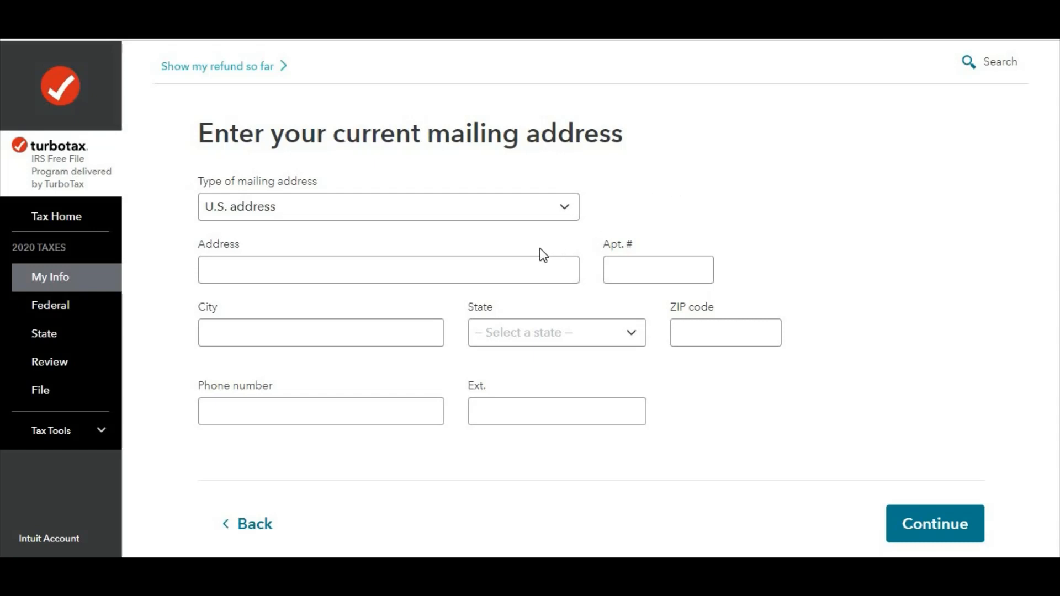
Complete the current mailing address and answer No to making money in another state.
{"action": "left_click", "coordinate": [527, 267]}
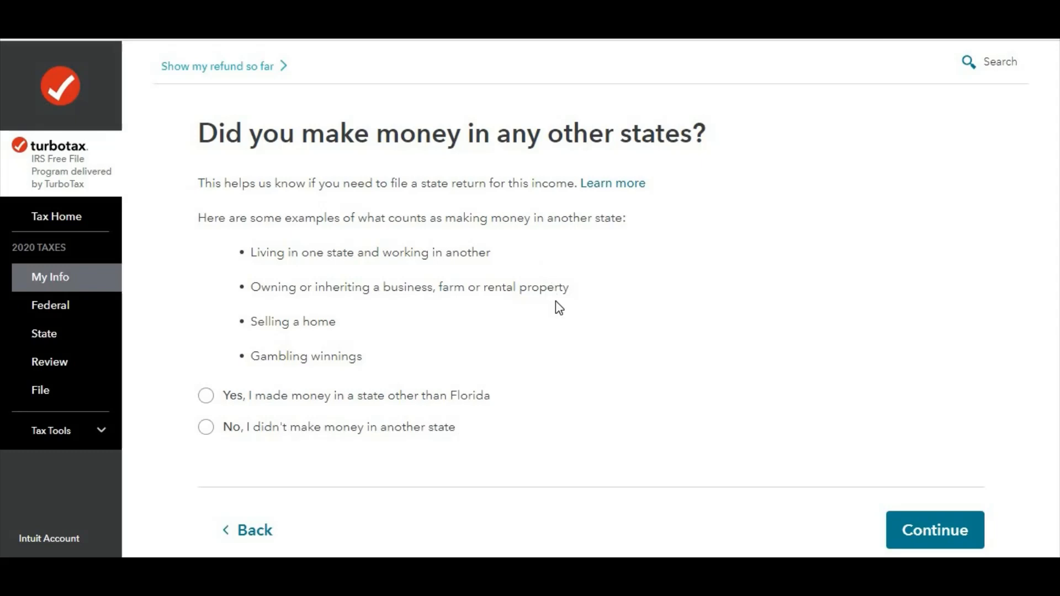
{"action": "scroll", "coordinate": [555, 304], "scroll_direction": "down", "scroll_amount": 2}
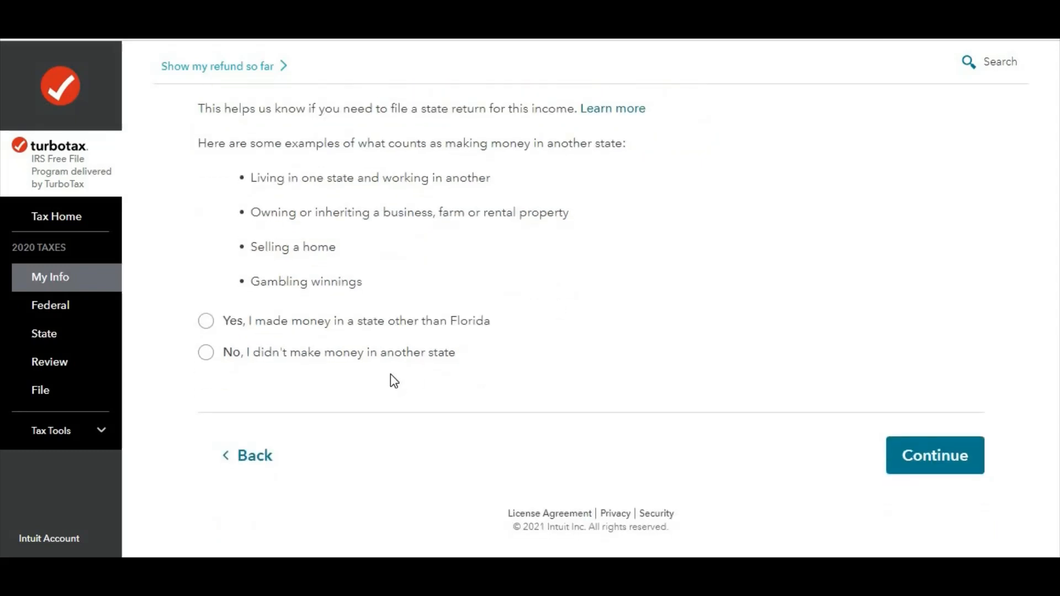
{"action": "left_click", "coordinate": [207, 355]}
{"action": "left_click", "coordinate": [935, 468]}
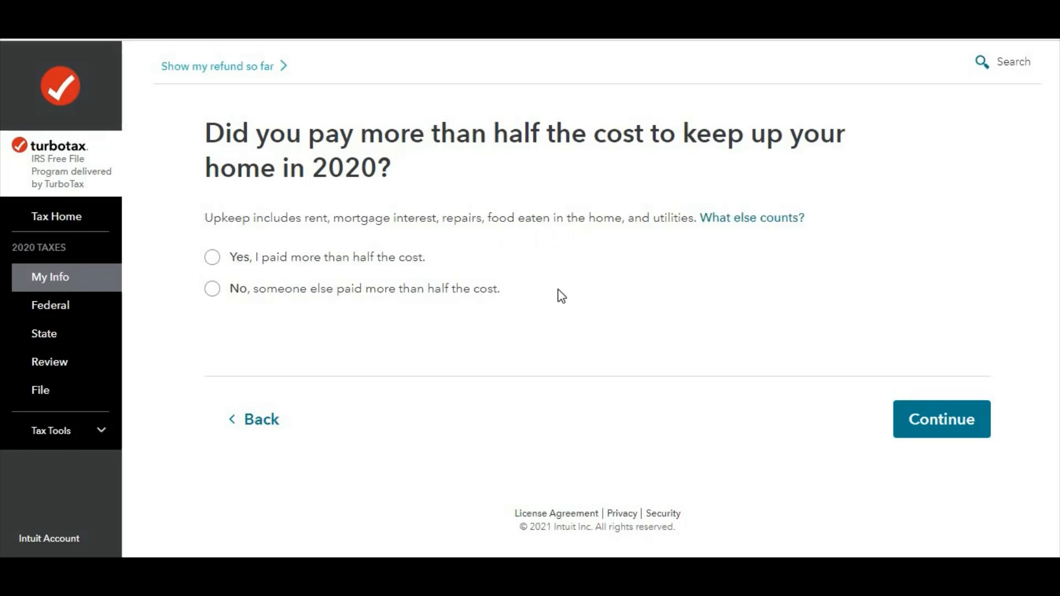
Answer Yes to paying more than half the cost of keeping up the home in 2020 and continue.
{"action": "left_click", "coordinate": [220, 261]}
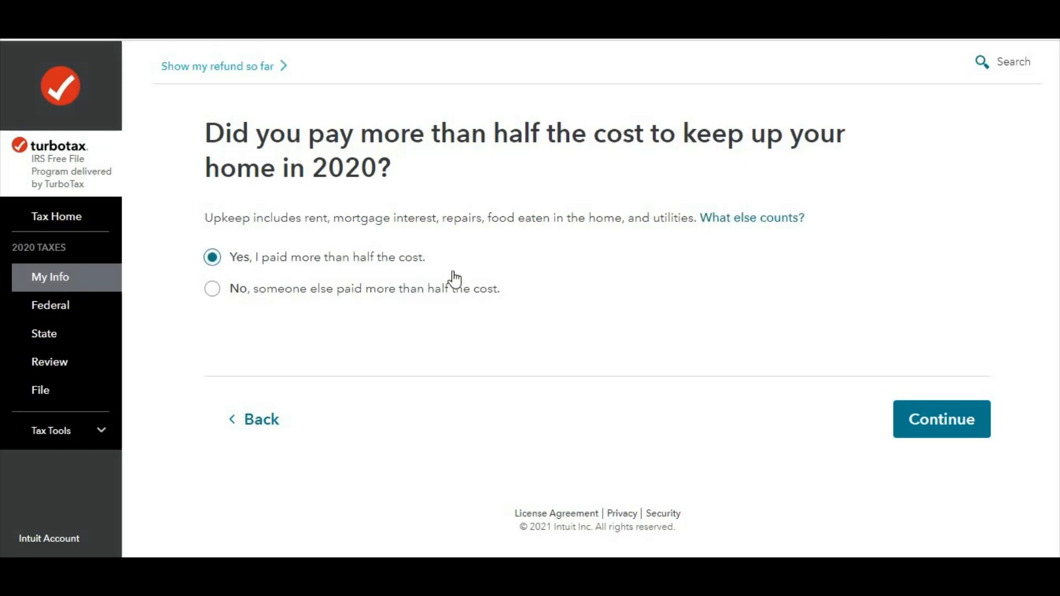
{"action": "left_click", "coordinate": [916, 423]}
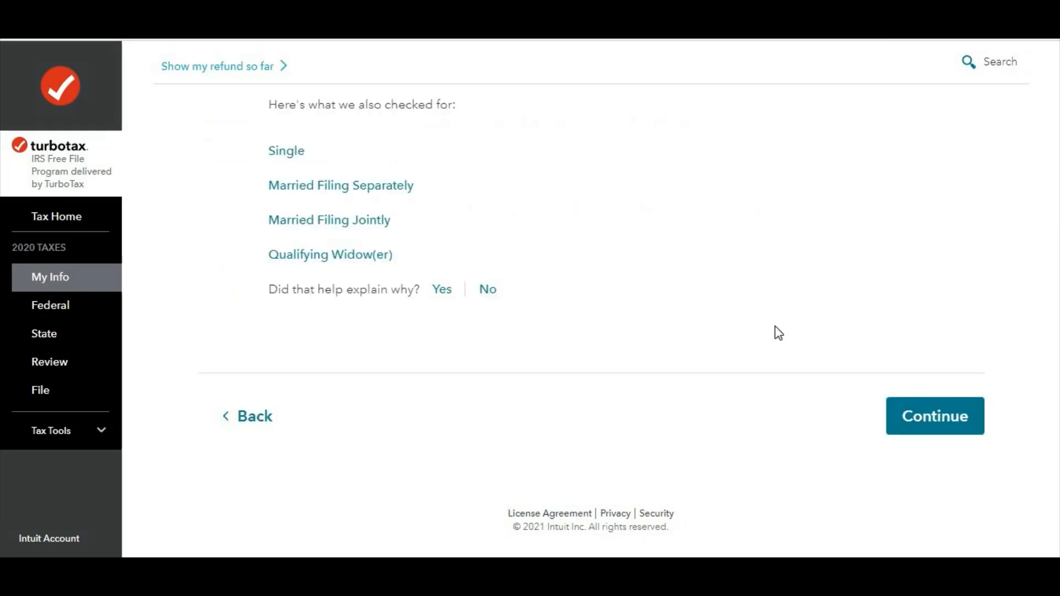
Continue past the filing status result and the federal introduction to the W-2 question.
{"action": "left_click", "coordinate": [919, 422]}
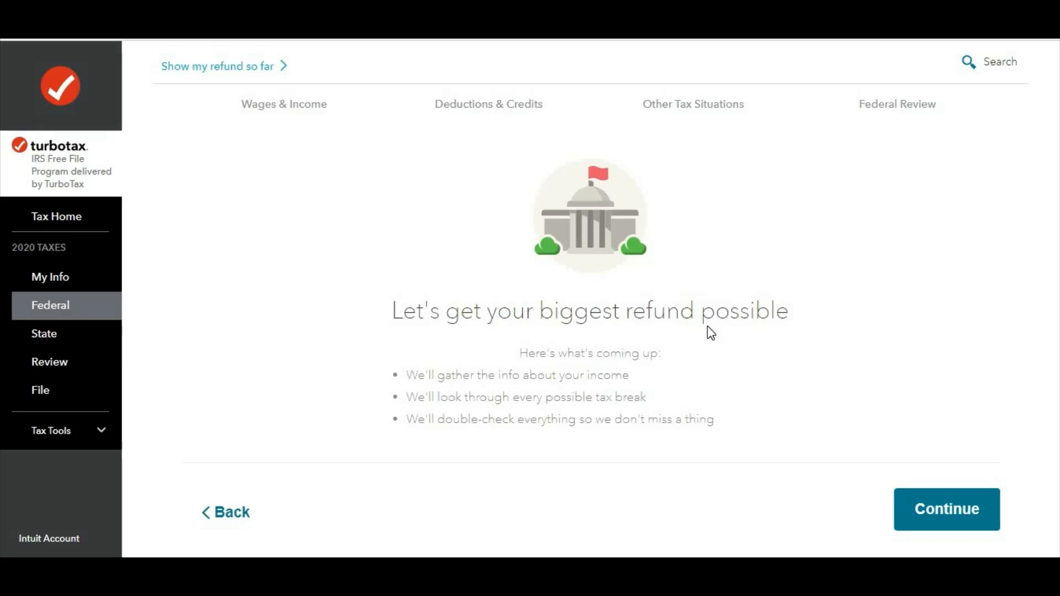
{"action": "scroll", "coordinate": [722, 321], "scroll_direction": "down", "scroll_amount": 2}
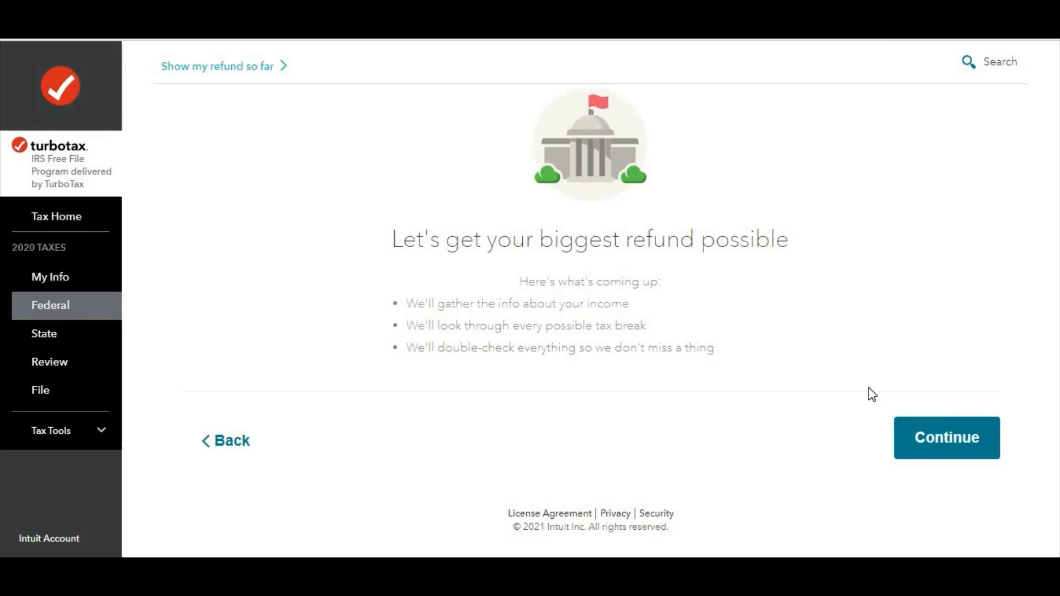
{"action": "left_click", "coordinate": [916, 439]}
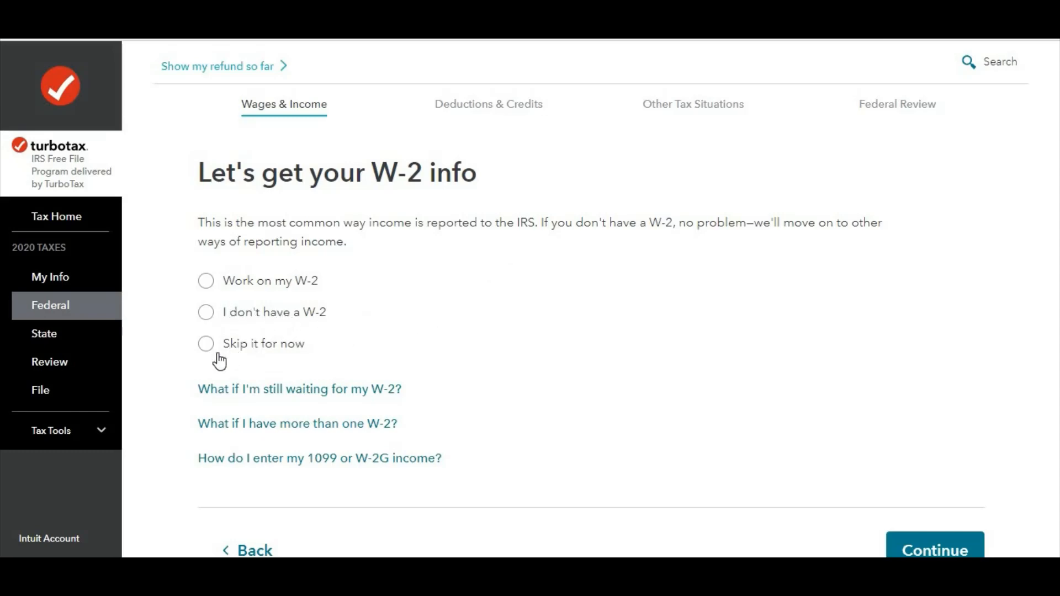
Answer that there is no W-2 and choose to be walked through every income section.
{"action": "left_click", "coordinate": [206, 312]}
{"action": "scroll", "coordinate": [721, 293], "scroll_direction": "down", "scroll_amount": 2}
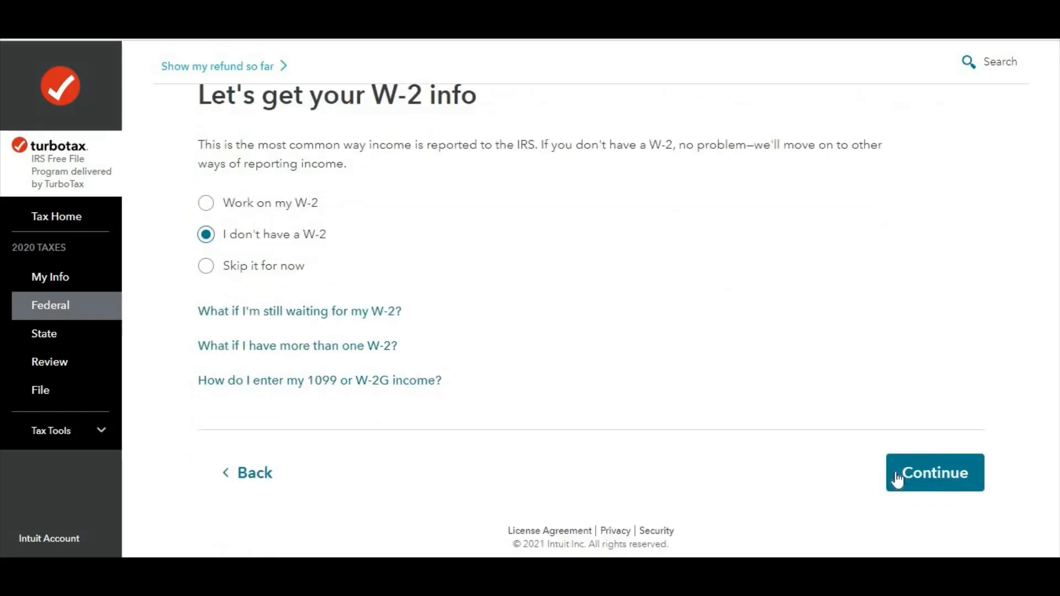
{"action": "left_click", "coordinate": [926, 479]}
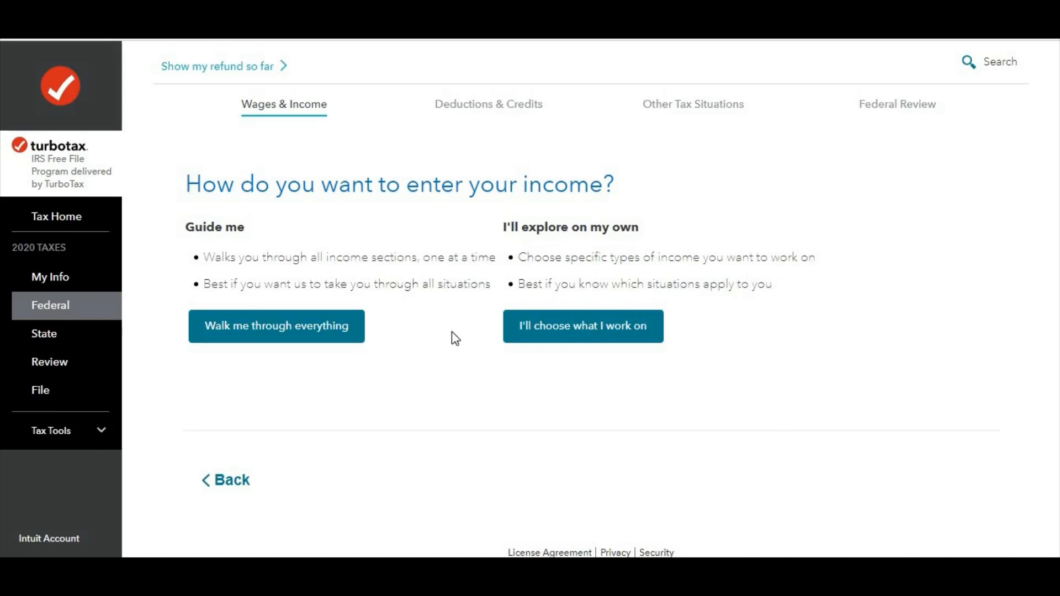
{"action": "left_click", "coordinate": [302, 340]}
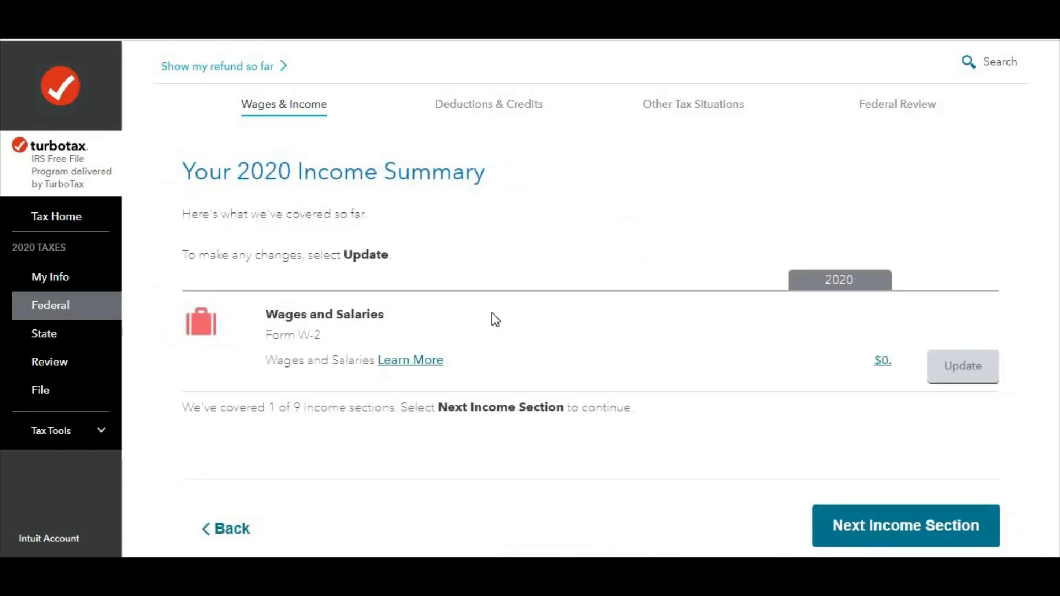
In the unemployment section, answer No to receiving unemployment or paid family leave benefits and No to repaying unemployment benefits, and continue.
{"action": "scroll", "coordinate": [656, 299], "scroll_direction": "down", "scroll_amount": 2}
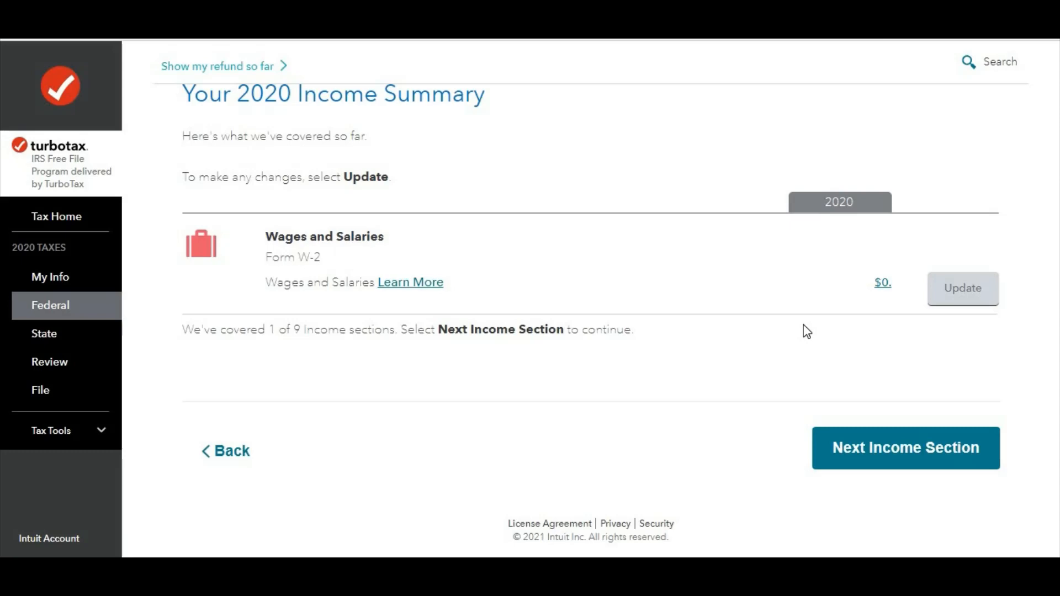
{"action": "left_click", "coordinate": [904, 461]}
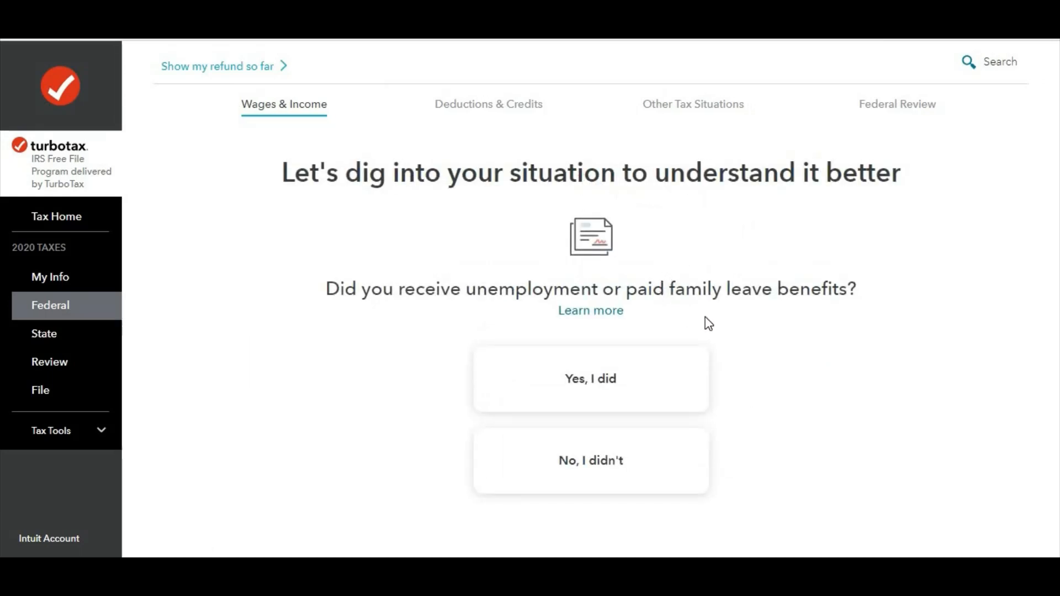
{"action": "scroll", "coordinate": [639, 364], "scroll_direction": "down", "scroll_amount": 2}
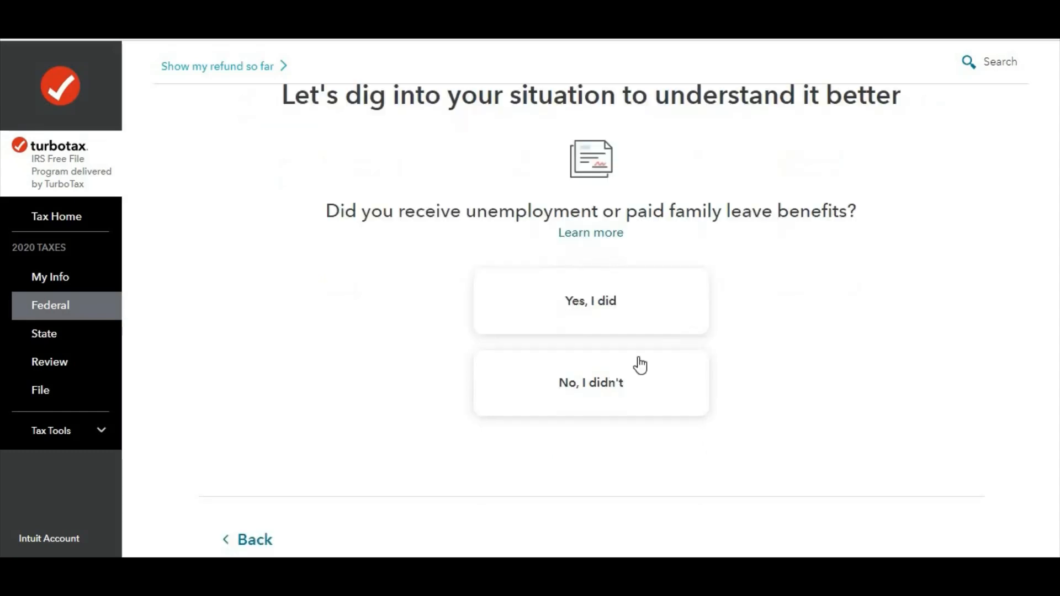
{"action": "left_click", "coordinate": [612, 389]}
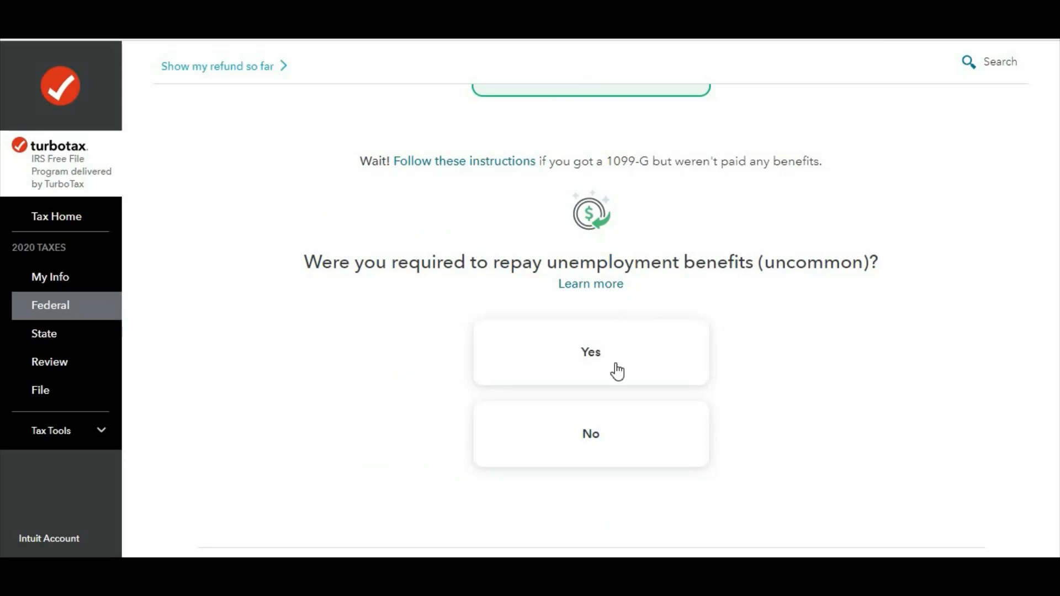
{"action": "left_click", "coordinate": [602, 442]}
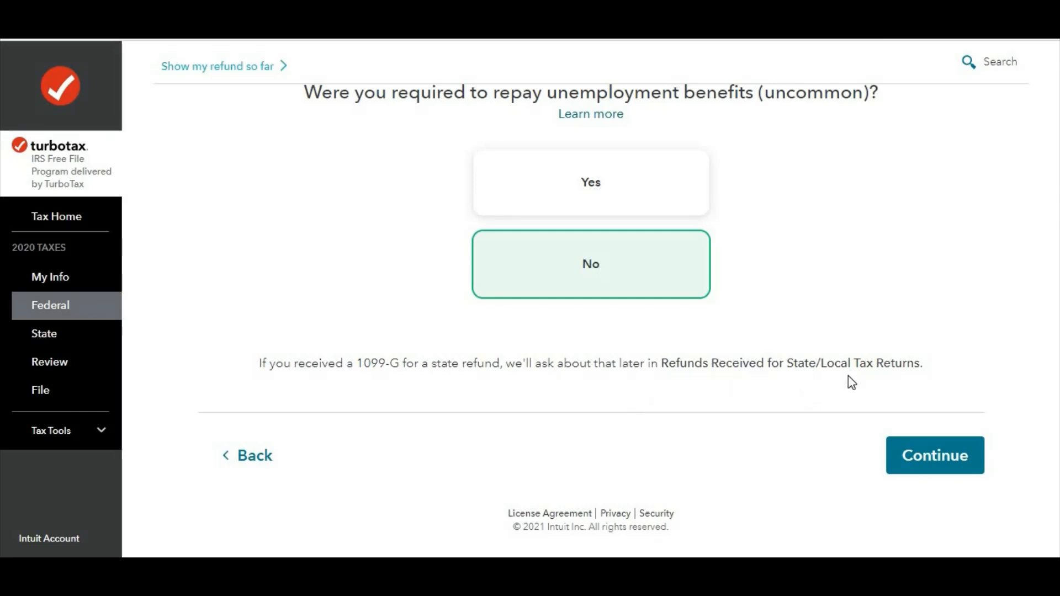
{"action": "left_click", "coordinate": [948, 456]}
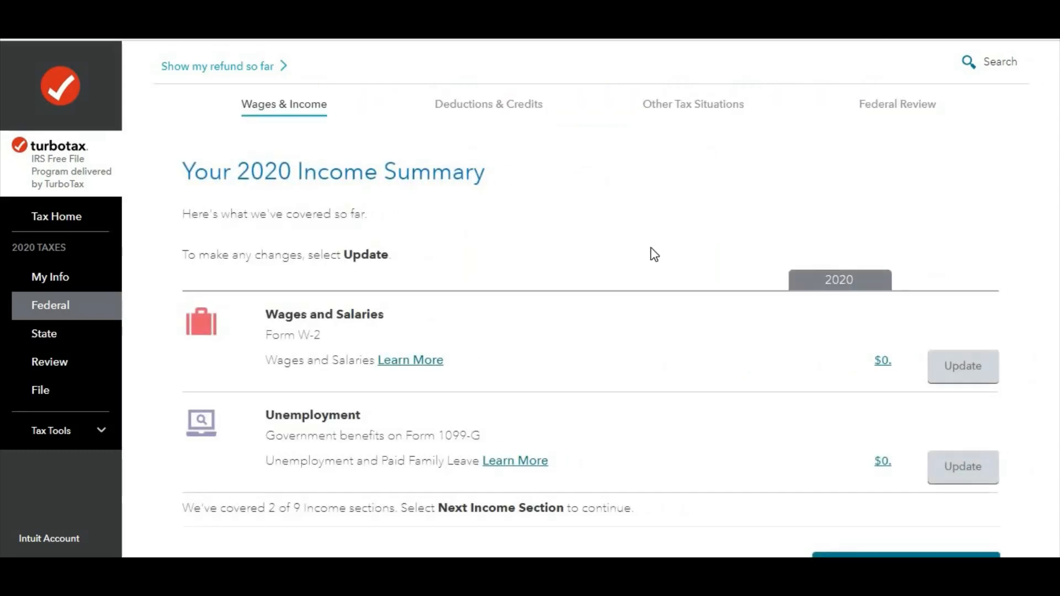
Answer No to interest or dividend income in 2020 and submit None of the above for other interest and dividends.
{"action": "scroll", "coordinate": [652, 264], "scroll_direction": "down", "scroll_amount": 2}
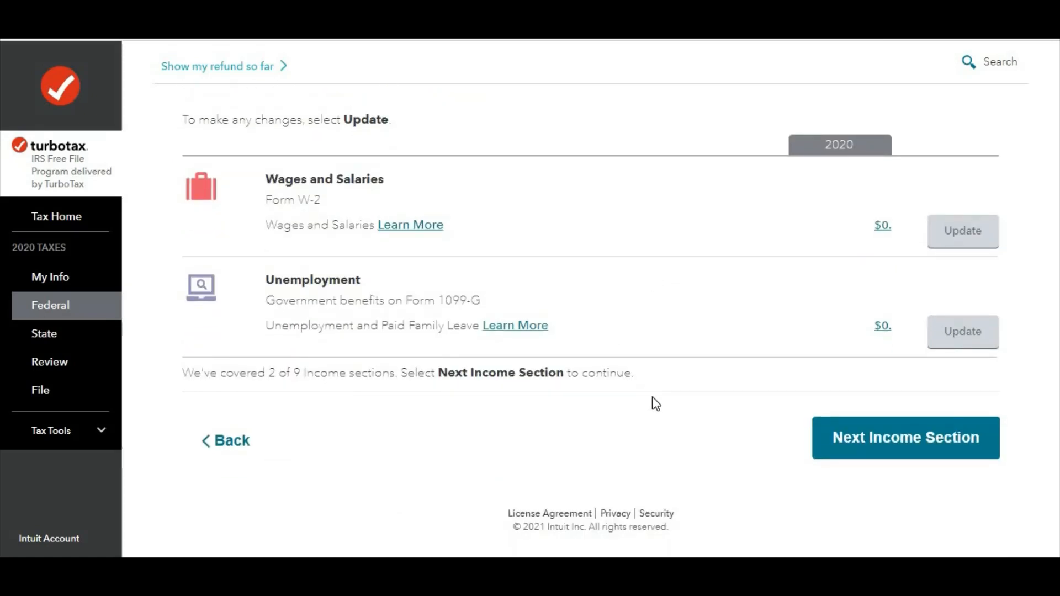
{"action": "left_click", "coordinate": [857, 444]}
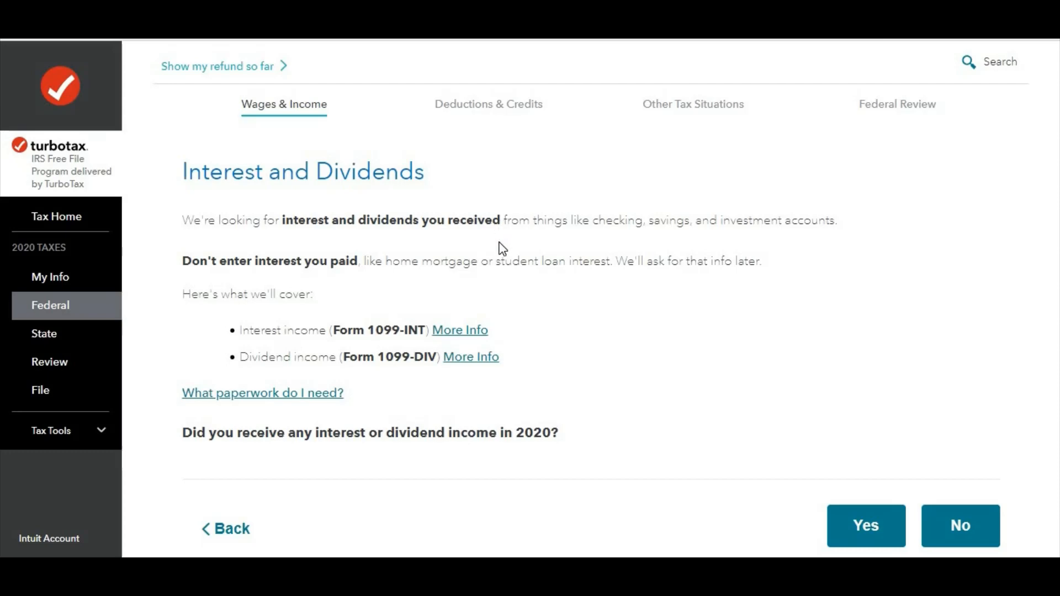
{"action": "scroll", "coordinate": [607, 307], "scroll_direction": "down", "scroll_amount": 2}
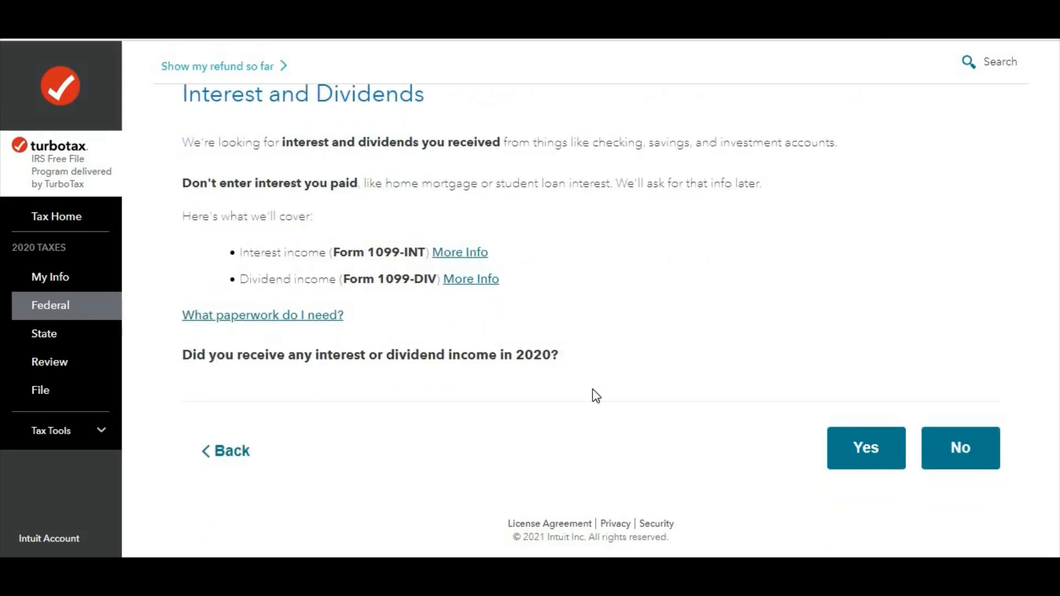
{"action": "left_click", "coordinate": [977, 457]}
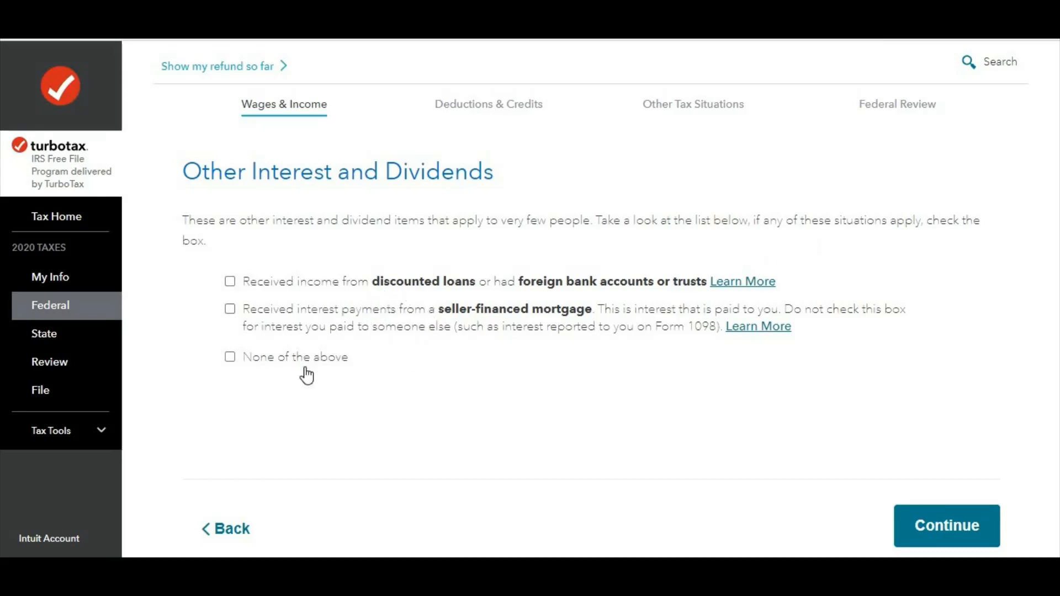
{"action": "left_click", "coordinate": [230, 357]}
{"action": "left_click", "coordinate": [931, 527]}
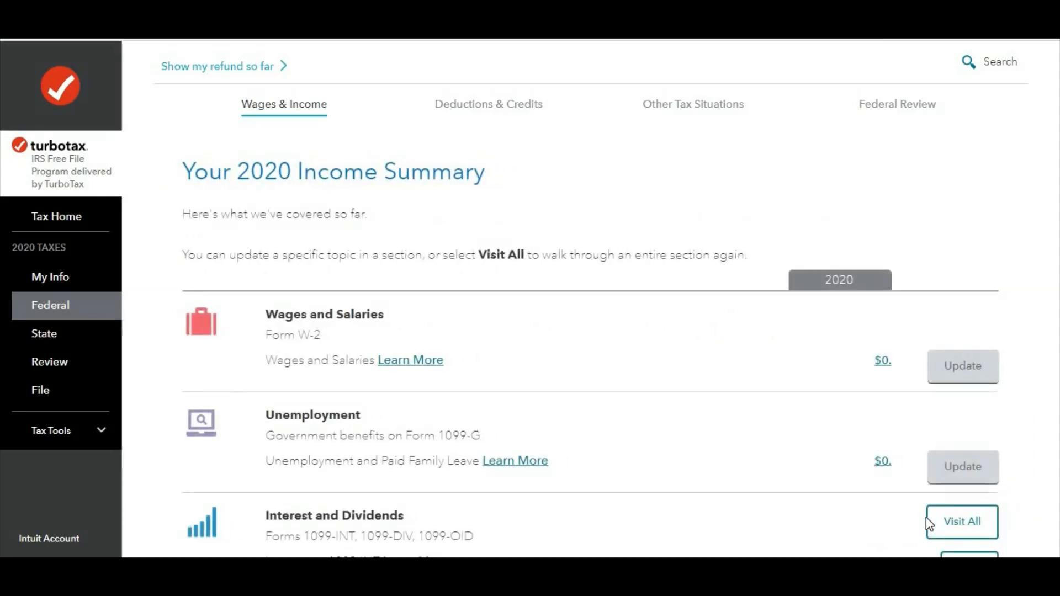
Proceed to the investment income section and answer No to having such sales in 2020.
{"action": "scroll", "coordinate": [801, 466], "scroll_direction": "down", "scroll_amount": 4}
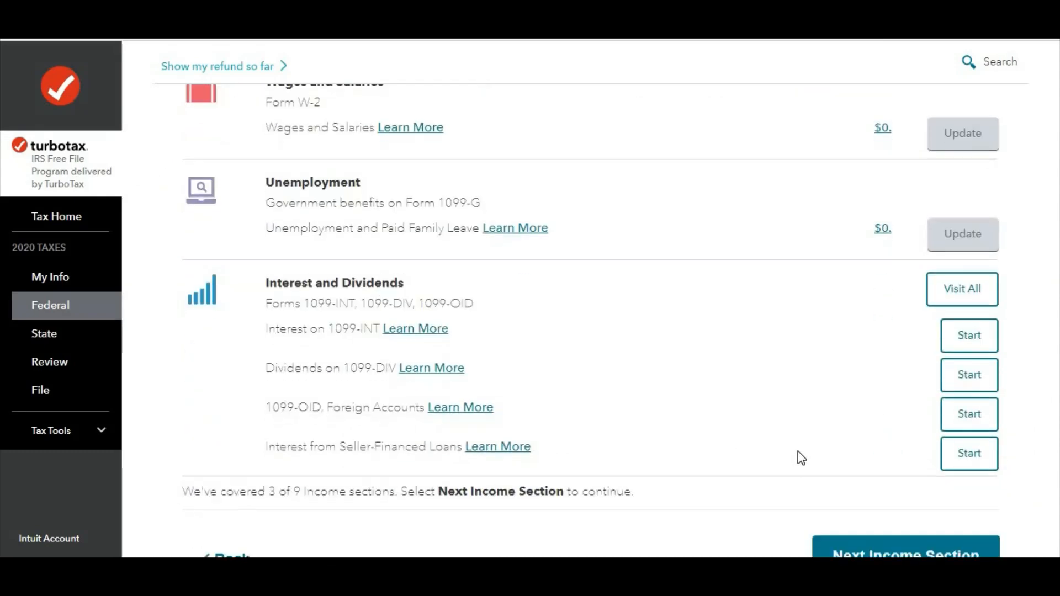
{"action": "scroll", "coordinate": [801, 458], "scroll_direction": "down", "scroll_amount": 2}
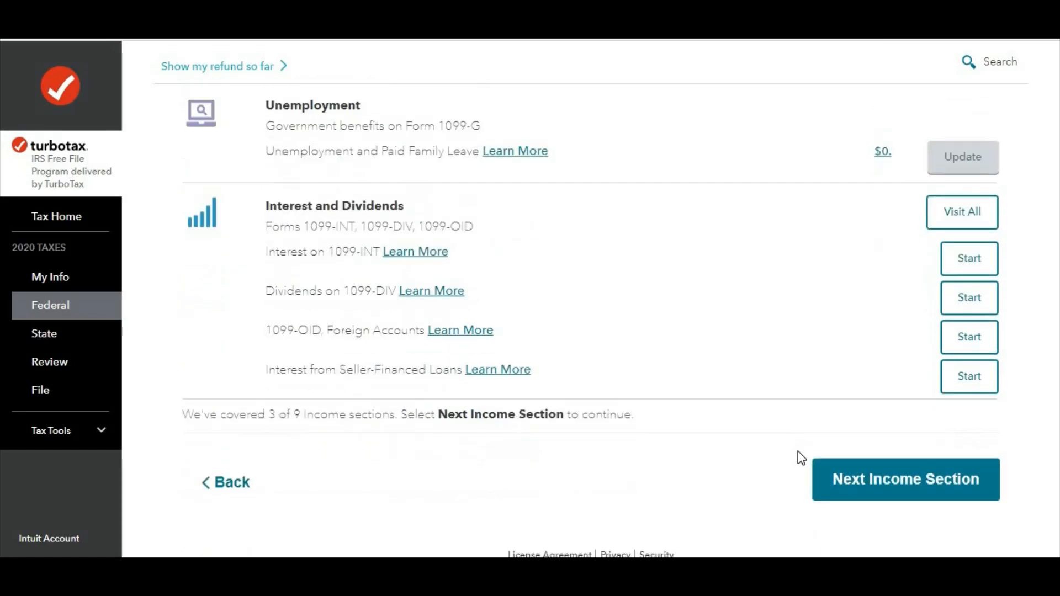
{"action": "left_click", "coordinate": [912, 479]}
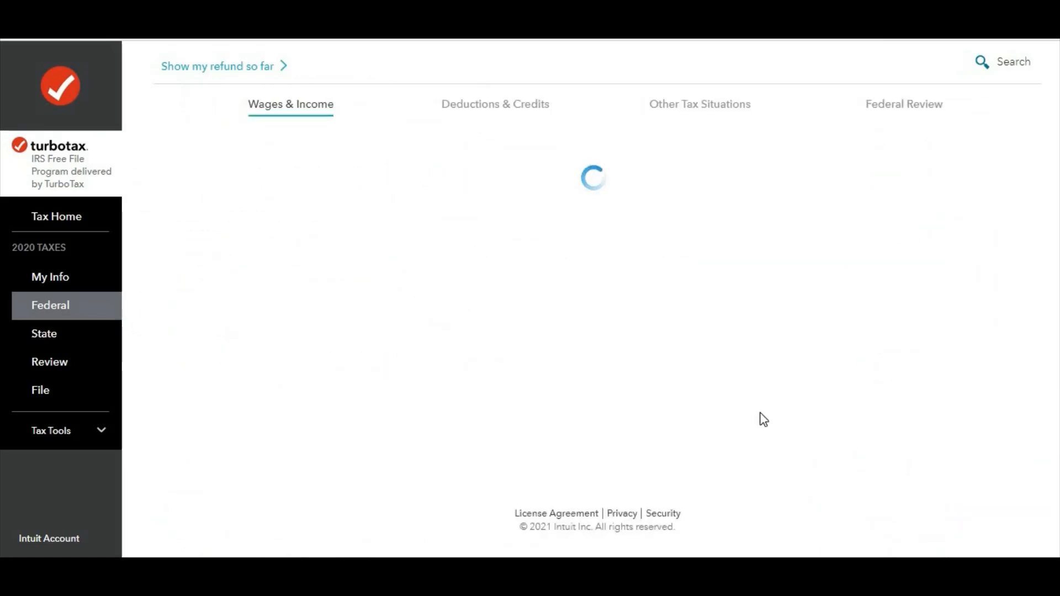
{"action": "scroll", "coordinate": [609, 310], "scroll_direction": "down", "scroll_amount": 5}
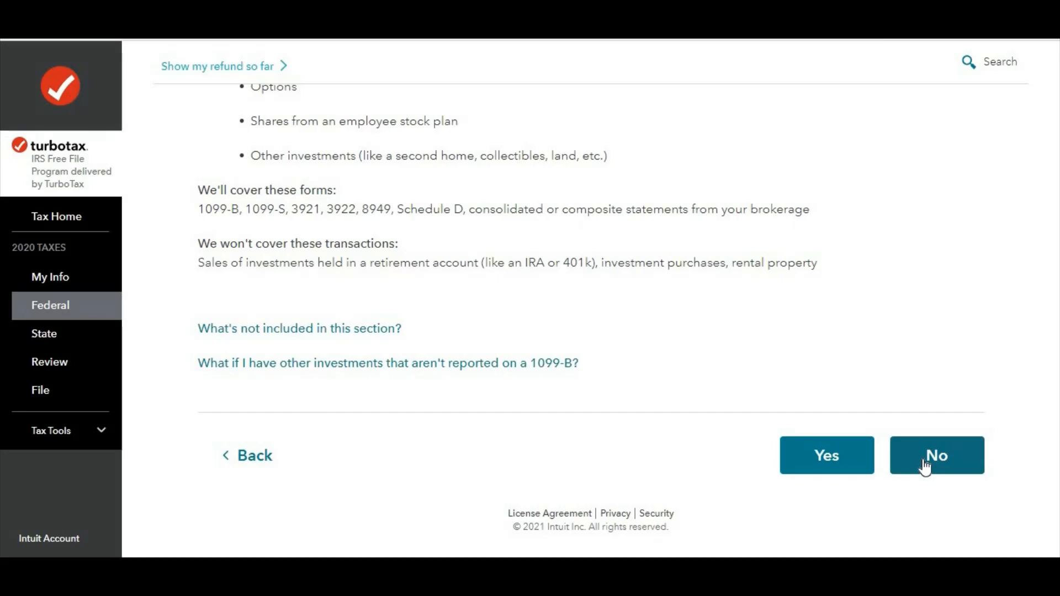
{"action": "left_click", "coordinate": [924, 466]}
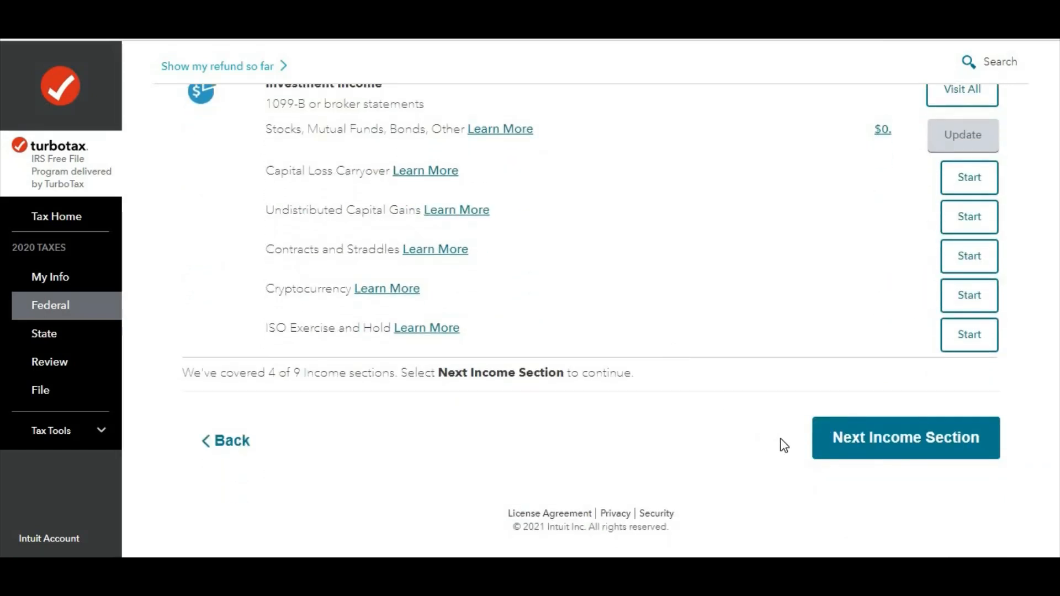
Proceed to the retirement section and answer No to receiving any retirement income for 2020.
{"action": "left_click", "coordinate": [854, 436]}
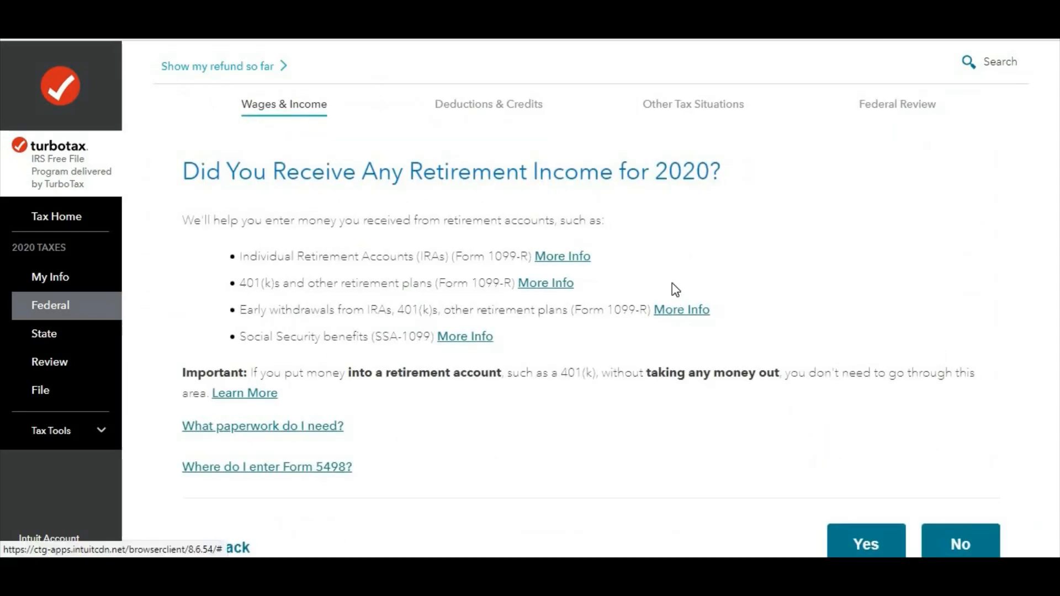
{"action": "scroll", "coordinate": [676, 289], "scroll_direction": "down", "scroll_amount": 2}
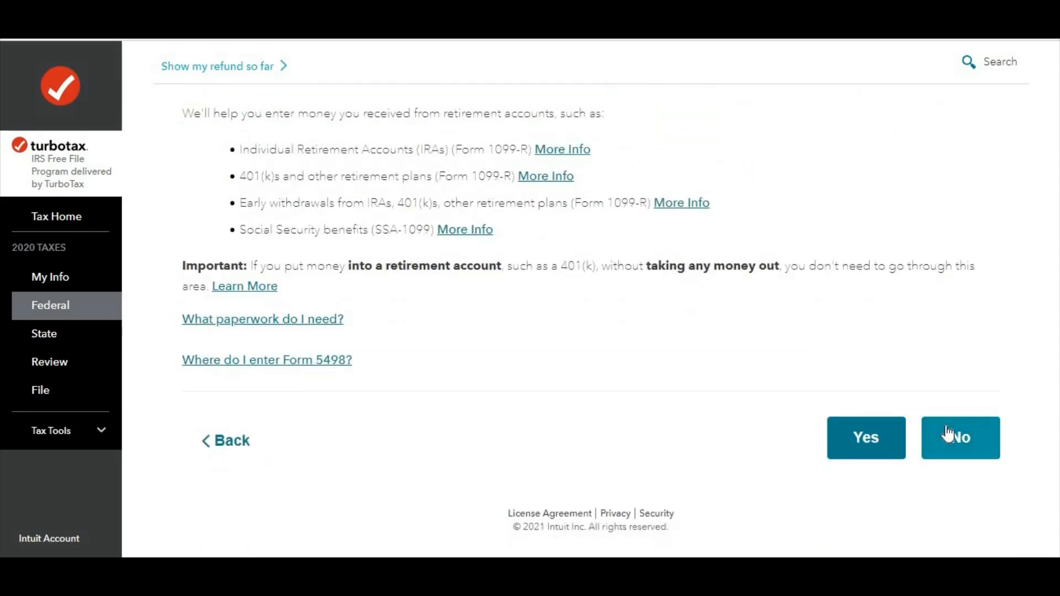
{"action": "left_click", "coordinate": [947, 435]}
Move on to the rental section and answer No to having income from rentals or royalties.
{"action": "scroll", "coordinate": [773, 370], "scroll_direction": "down", "scroll_amount": 3}
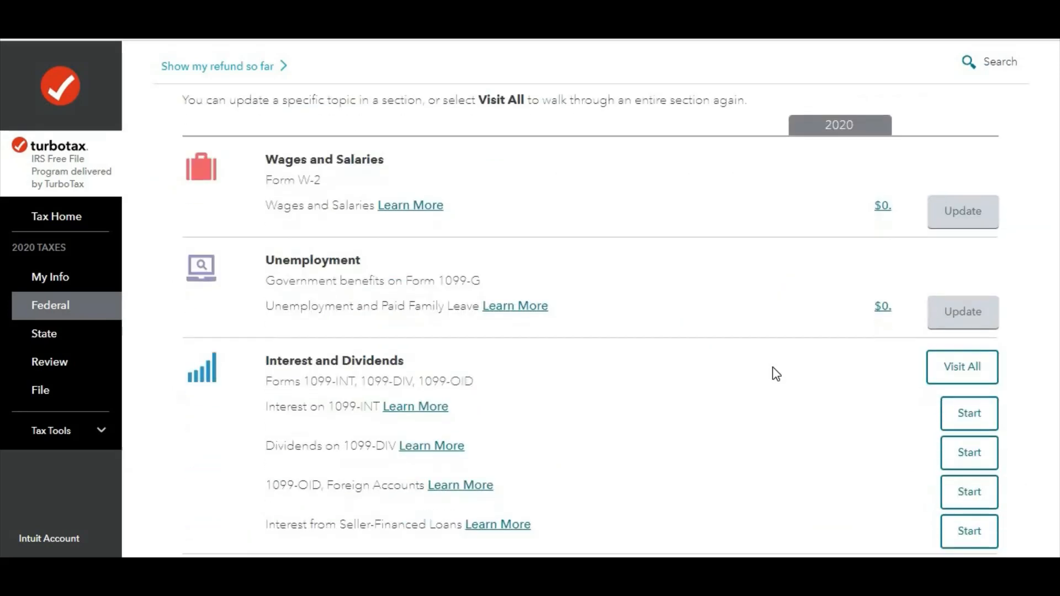
{"action": "scroll", "coordinate": [772, 366], "scroll_direction": "down", "scroll_amount": 10}
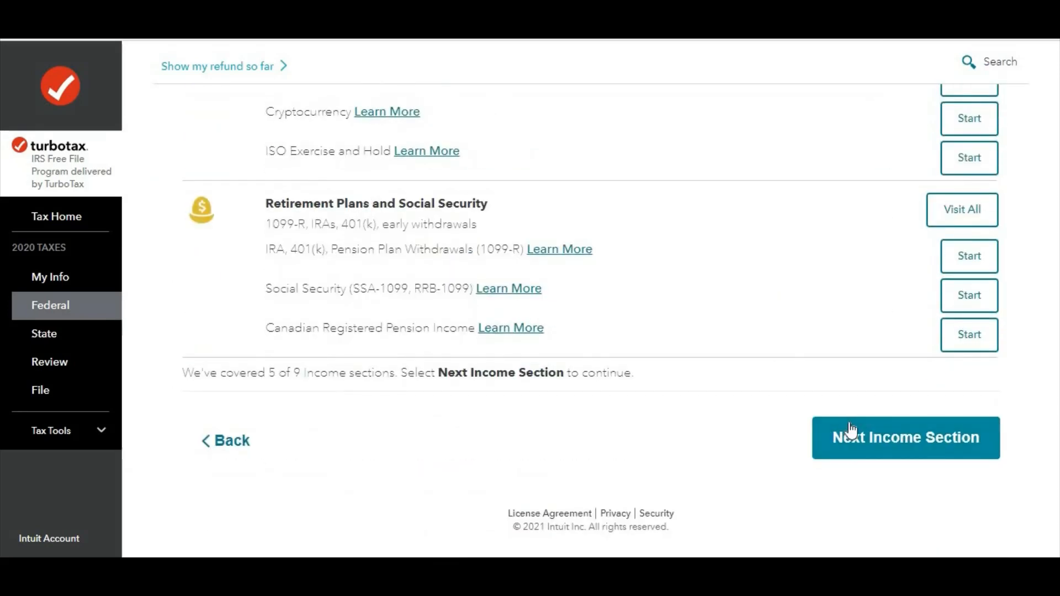
{"action": "left_click", "coordinate": [867, 441]}
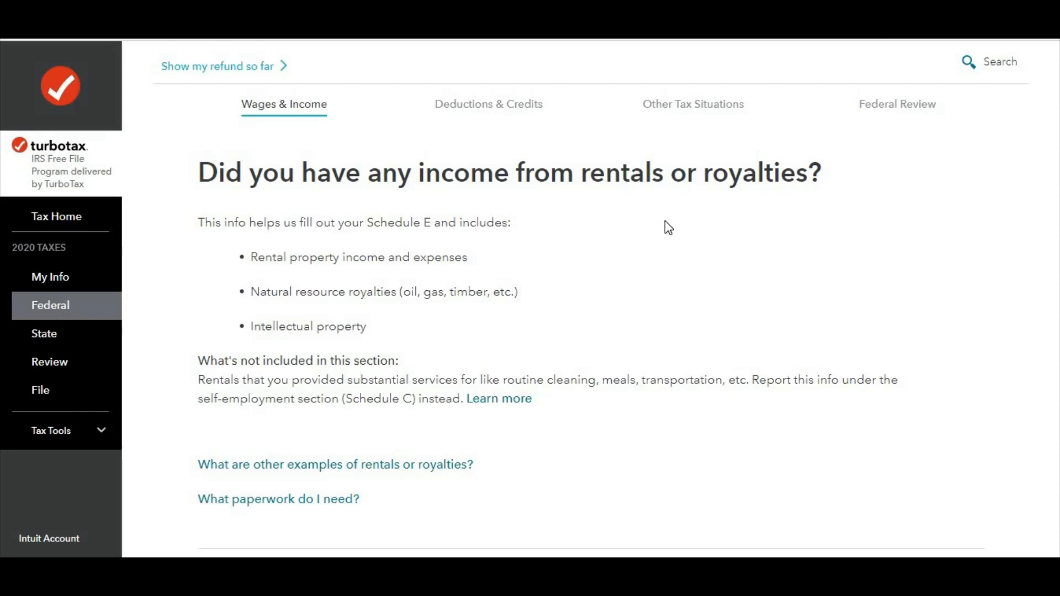
{"action": "scroll", "coordinate": [674, 232], "scroll_direction": "down", "scroll_amount": 3}
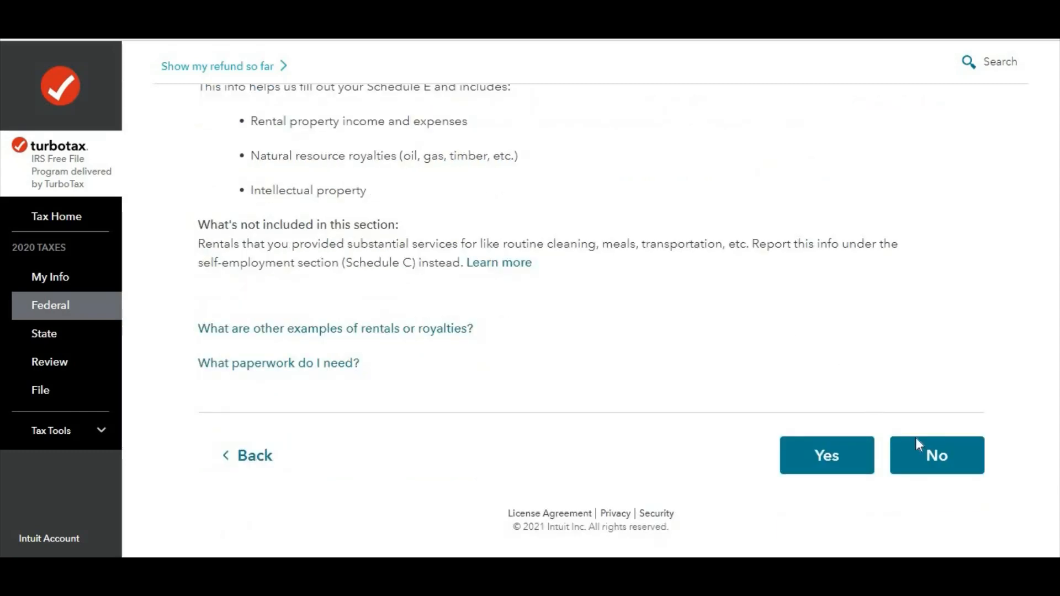
{"action": "left_click", "coordinate": [942, 463]}
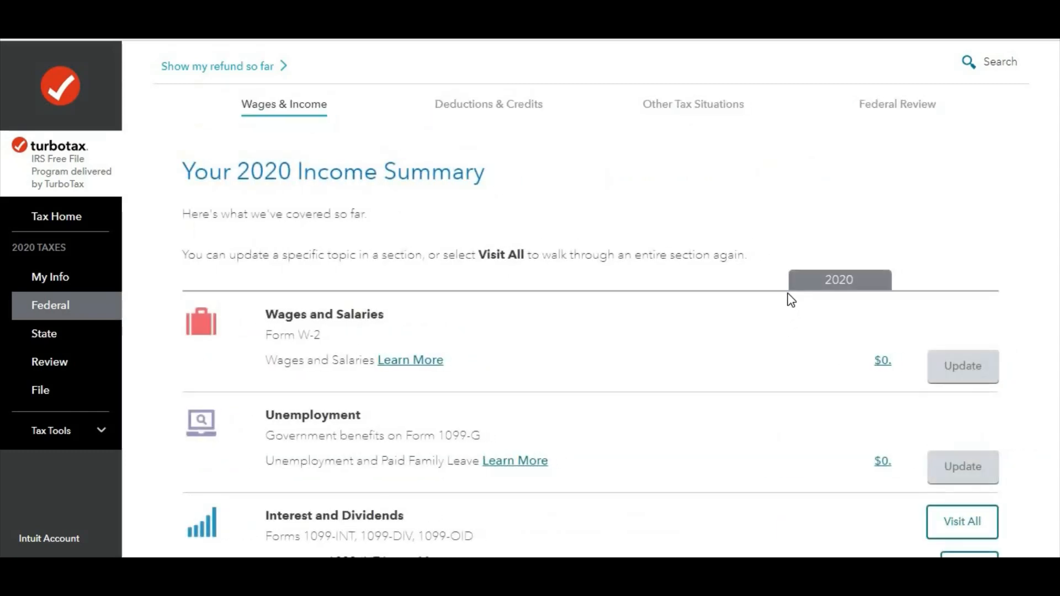
In the next income section, answer No to state and local tax refunds, 1099-MISC, 1099-NEC and 1099-K income.
{"action": "scroll", "coordinate": [789, 299], "scroll_direction": "down", "scroll_amount": 9}
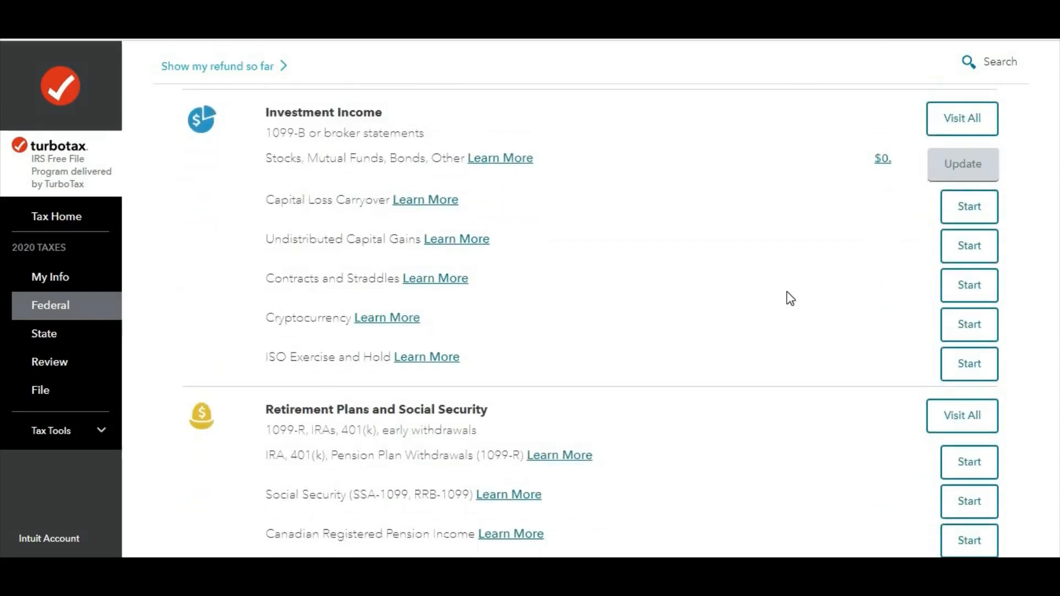
{"action": "scroll", "coordinate": [787, 293], "scroll_direction": "down", "scroll_amount": 7}
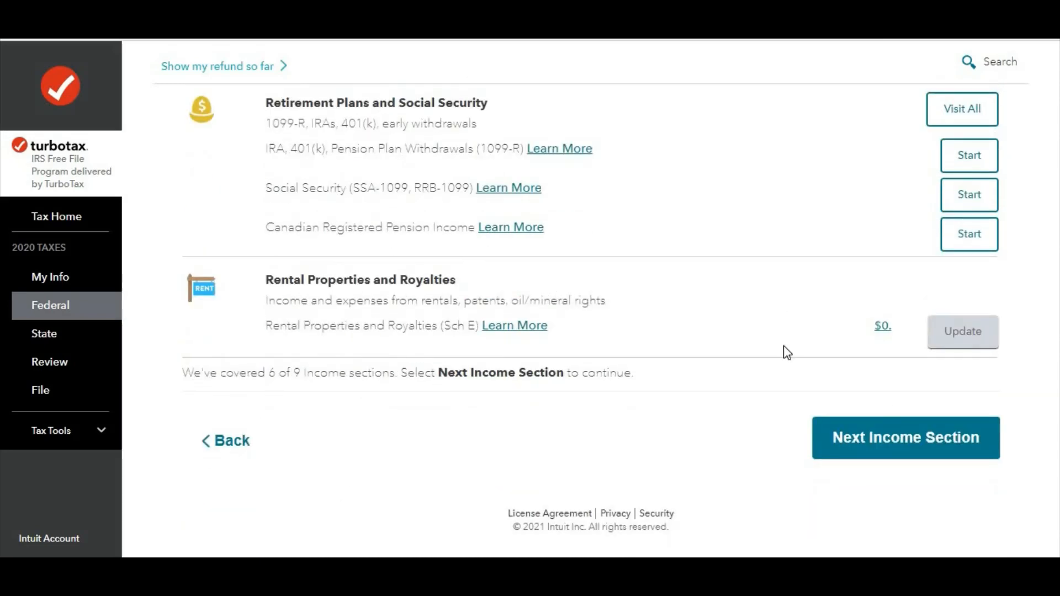
{"action": "left_click", "coordinate": [893, 443]}
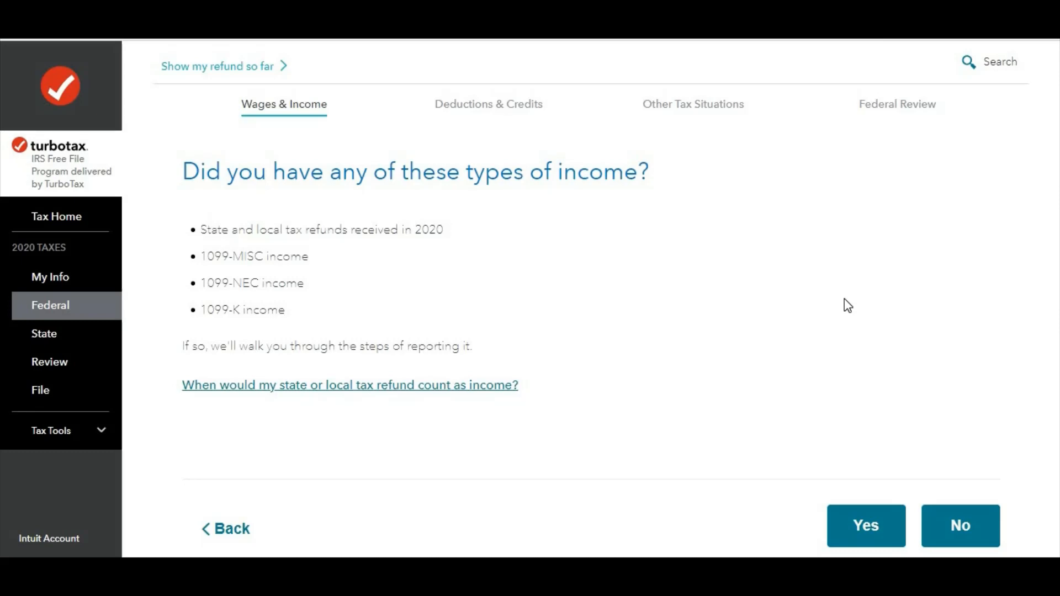
{"action": "scroll", "coordinate": [917, 453], "scroll_direction": "down", "scroll_amount": 2}
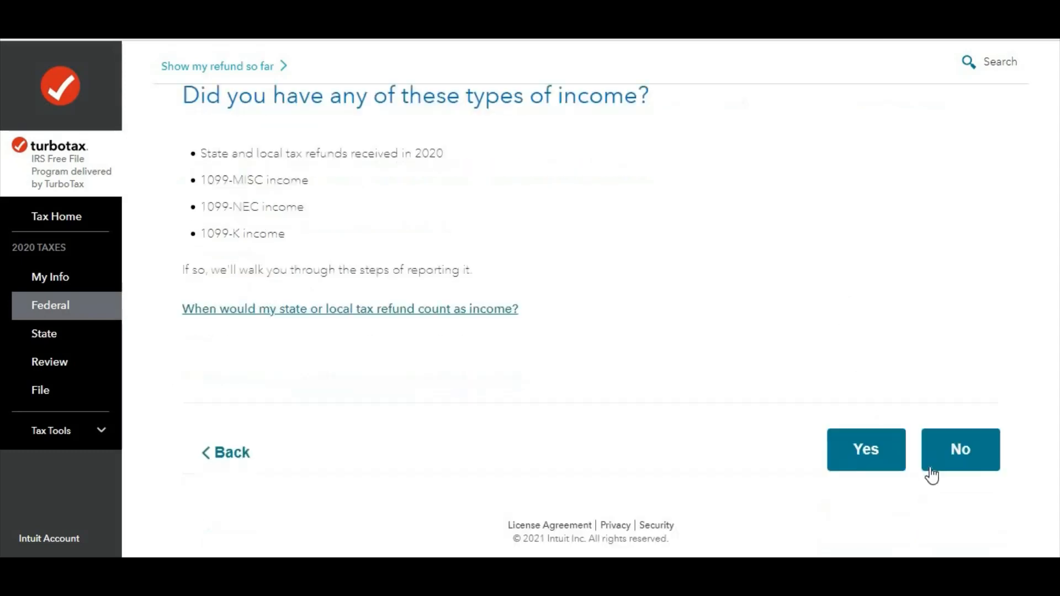
{"action": "left_click", "coordinate": [945, 449]}
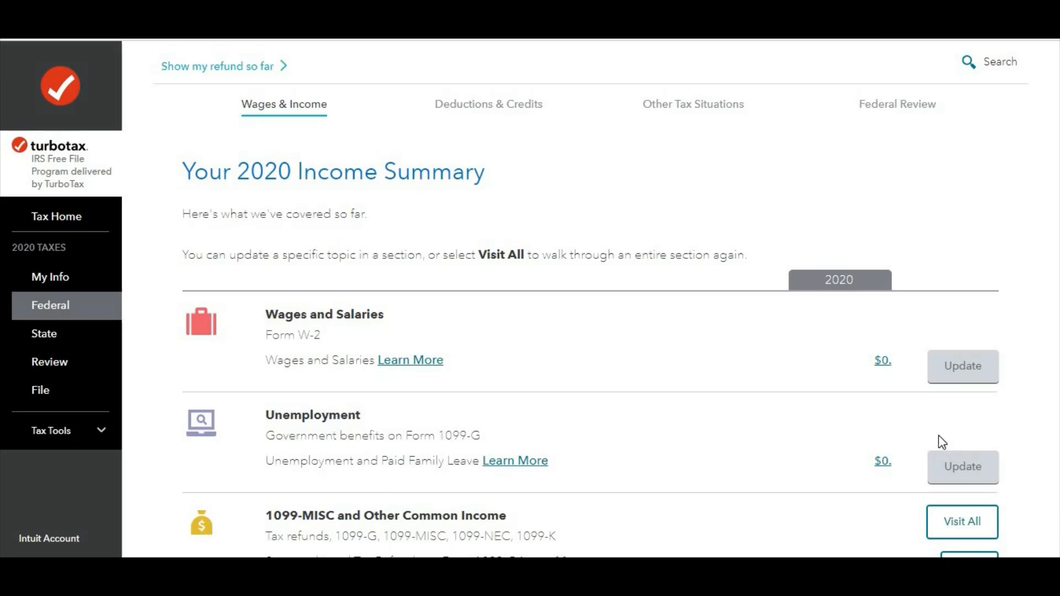
Proceed to the business income section and answer No to having any business items in 2020.
{"action": "scroll", "coordinate": [894, 316], "scroll_direction": "down", "scroll_amount": 3}
{"action": "scroll", "coordinate": [883, 314], "scroll_direction": "up", "scroll_amount": 3}
{"action": "scroll", "coordinate": [884, 314], "scroll_direction": "down", "scroll_amount": 15}
{"action": "scroll", "coordinate": [887, 321], "scroll_direction": "down", "scroll_amount": 5}
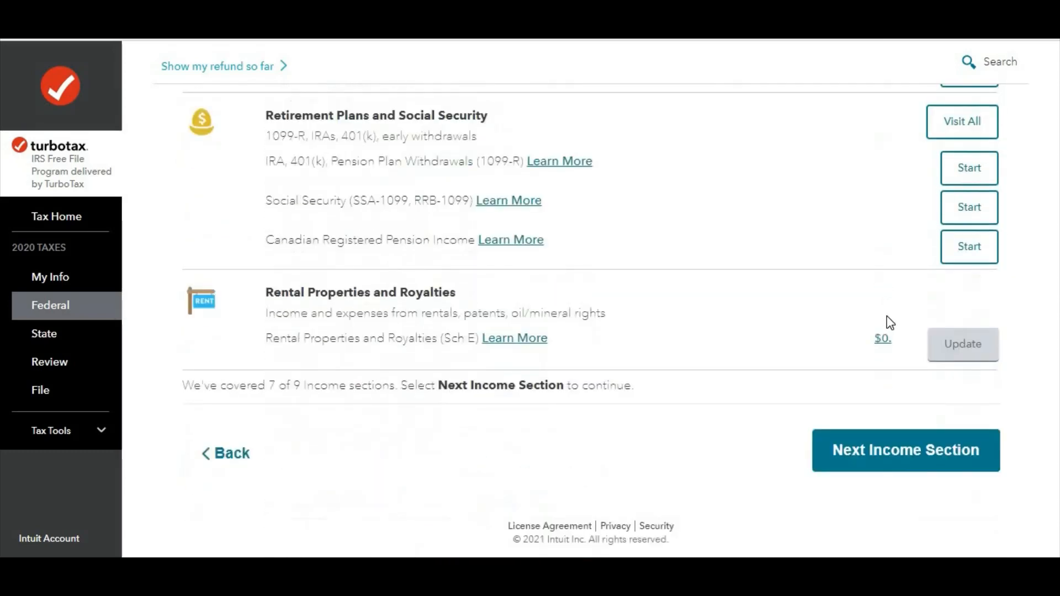
{"action": "scroll", "coordinate": [891, 436], "scroll_direction": "up", "scroll_amount": 1}
{"action": "scroll", "coordinate": [881, 469], "scroll_direction": "down", "scroll_amount": 1}
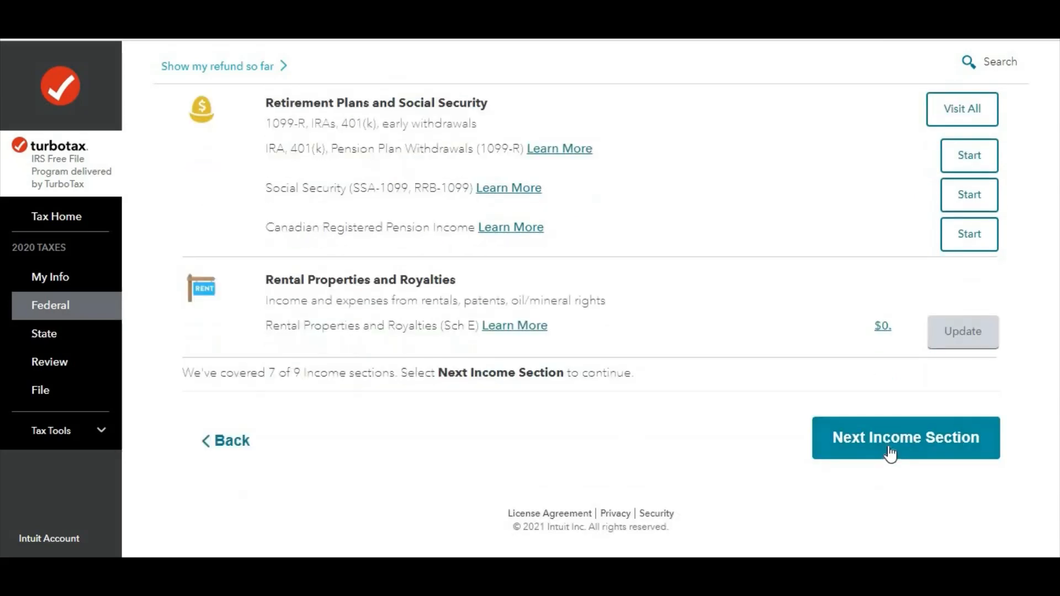
{"action": "left_click", "coordinate": [890, 453]}
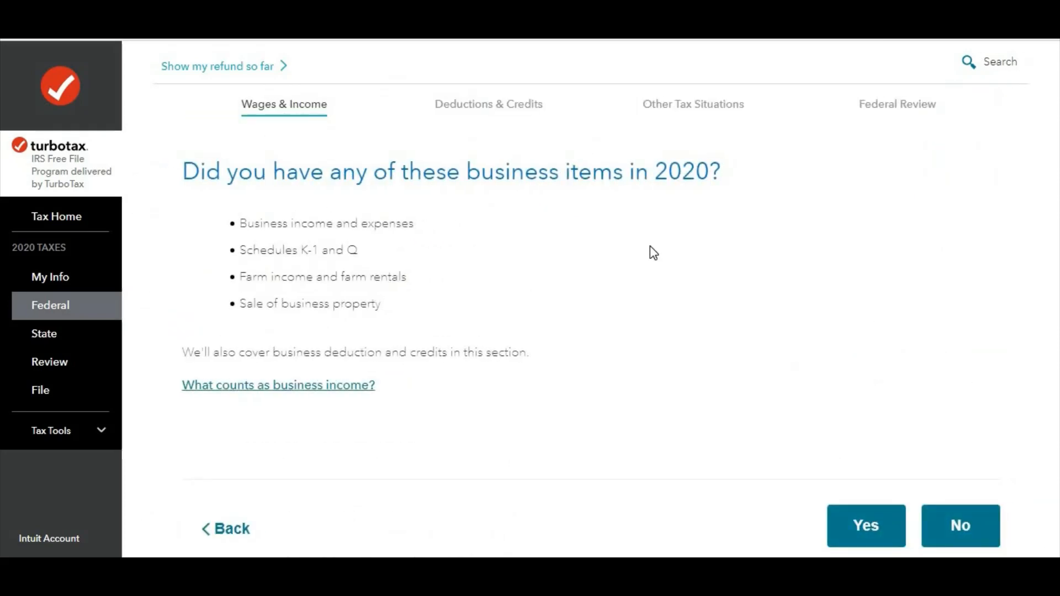
{"action": "scroll", "coordinate": [657, 260], "scroll_direction": "down", "scroll_amount": 2}
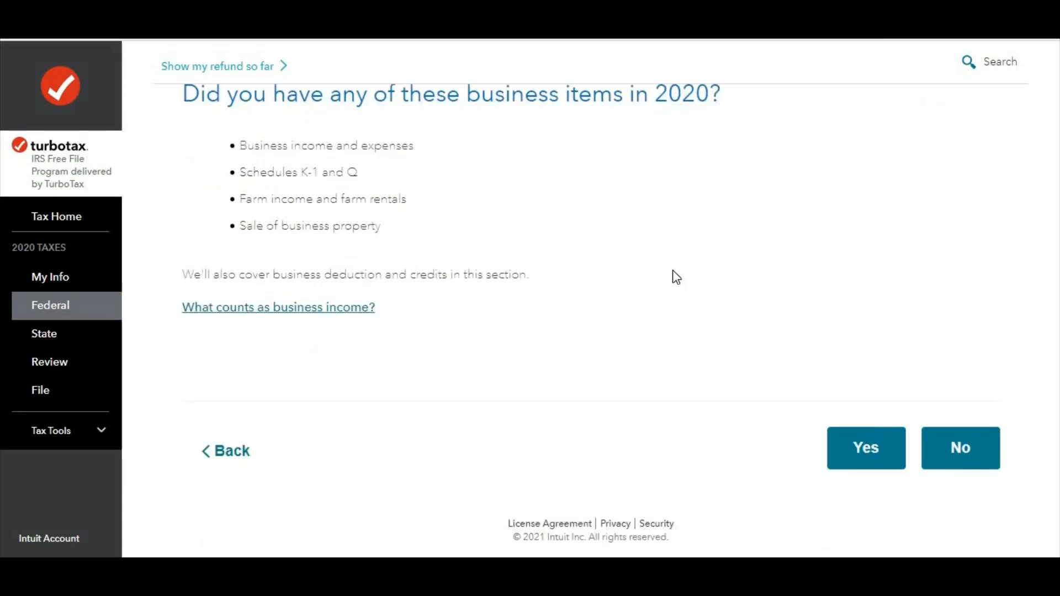
{"action": "left_click", "coordinate": [963, 444]}
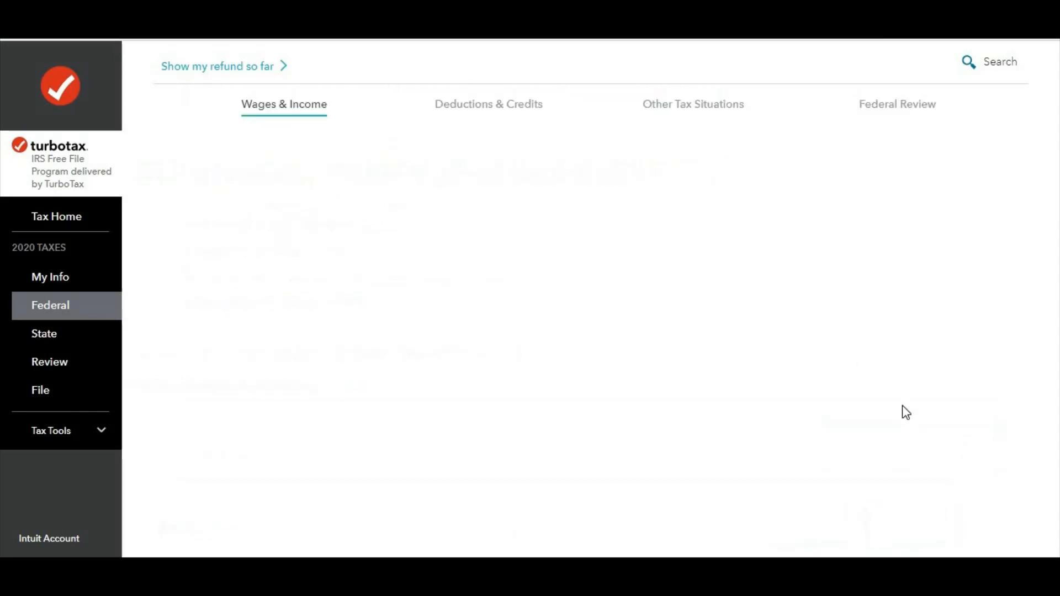
Move on to the Less Common Income section and read the information on reporting a child's income under age 24.
{"action": "scroll", "coordinate": [779, 323], "scroll_direction": "down", "scroll_amount": 20}
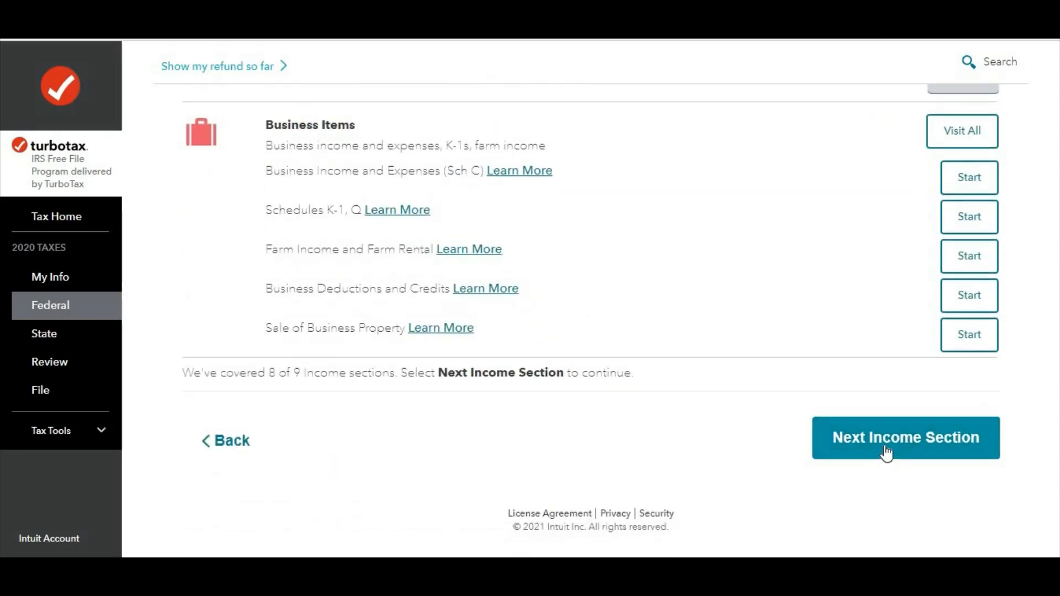
{"action": "left_click", "coordinate": [888, 458]}
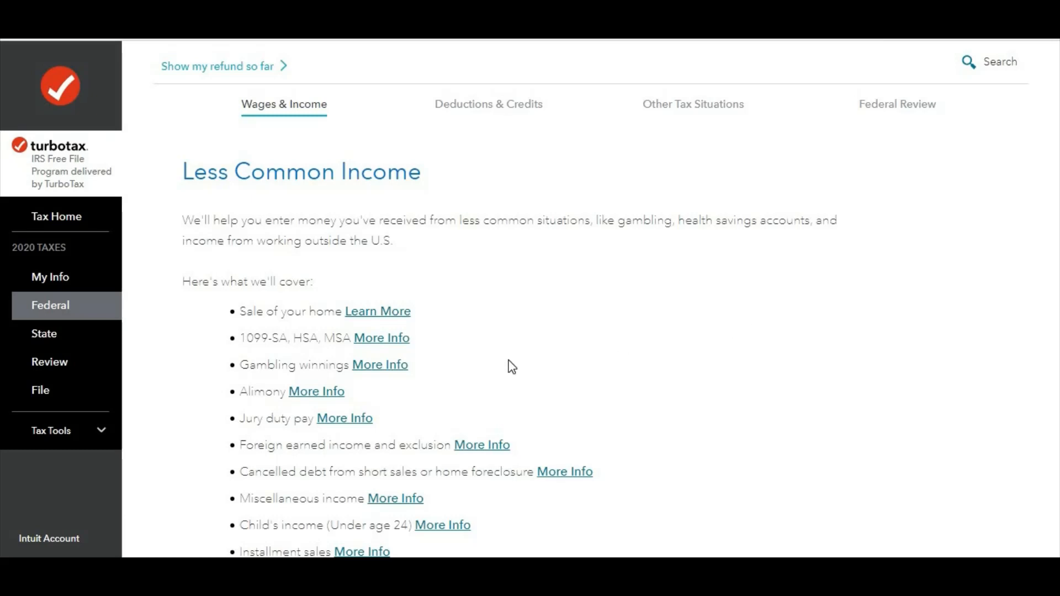
{"action": "scroll", "coordinate": [386, 309], "scroll_direction": "down", "scroll_amount": 1}
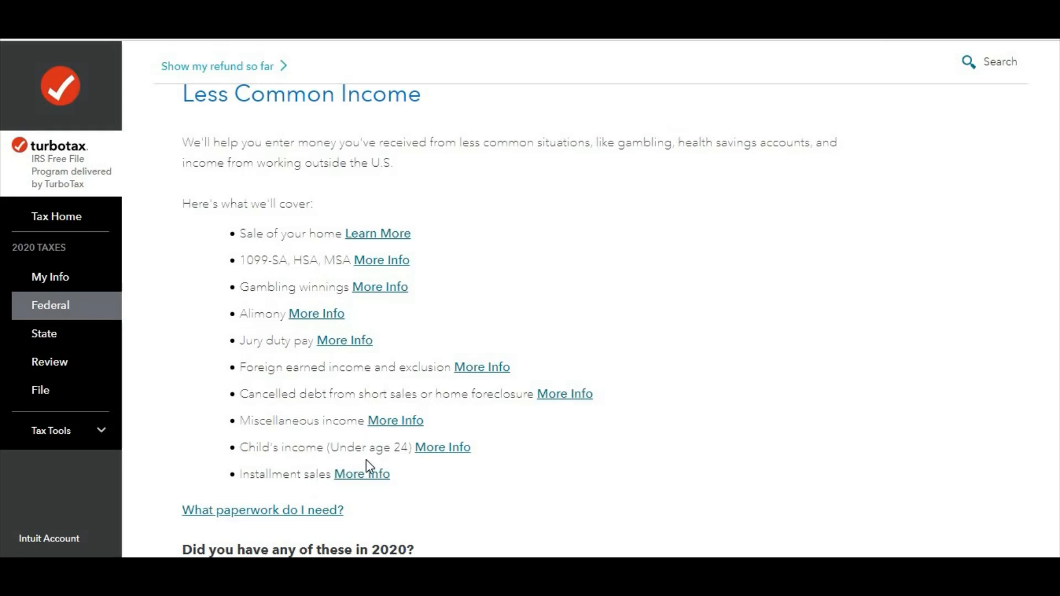
{"action": "left_click", "coordinate": [447, 448]}
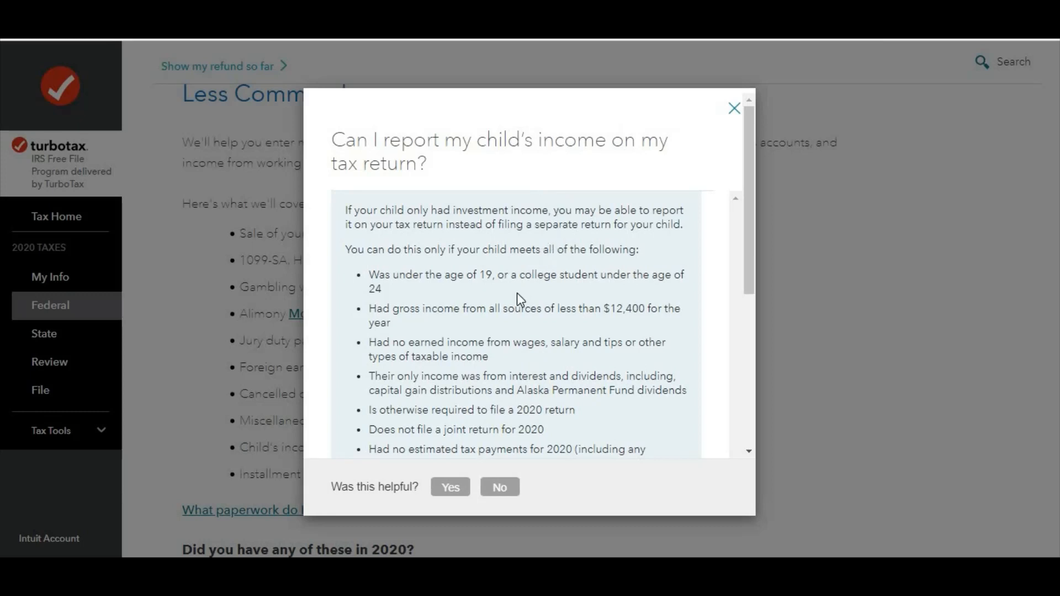
{"action": "scroll", "coordinate": [517, 294], "scroll_direction": "down", "scroll_amount": 1}
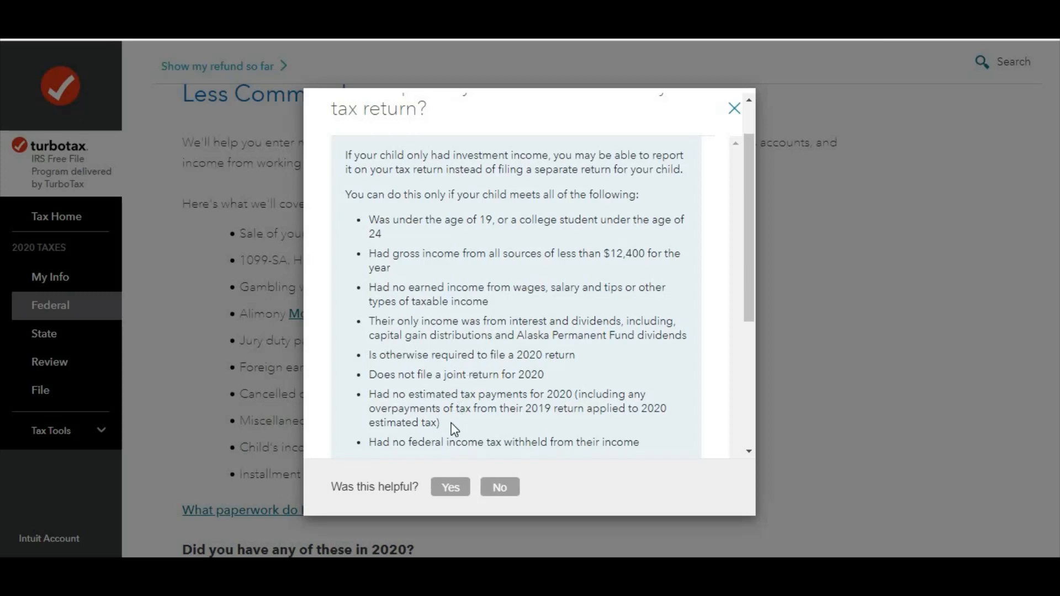
{"action": "scroll", "coordinate": [449, 420], "scroll_direction": "down", "scroll_amount": 1}
{"action": "scroll", "coordinate": [449, 419], "scroll_direction": "down", "scroll_amount": 1}
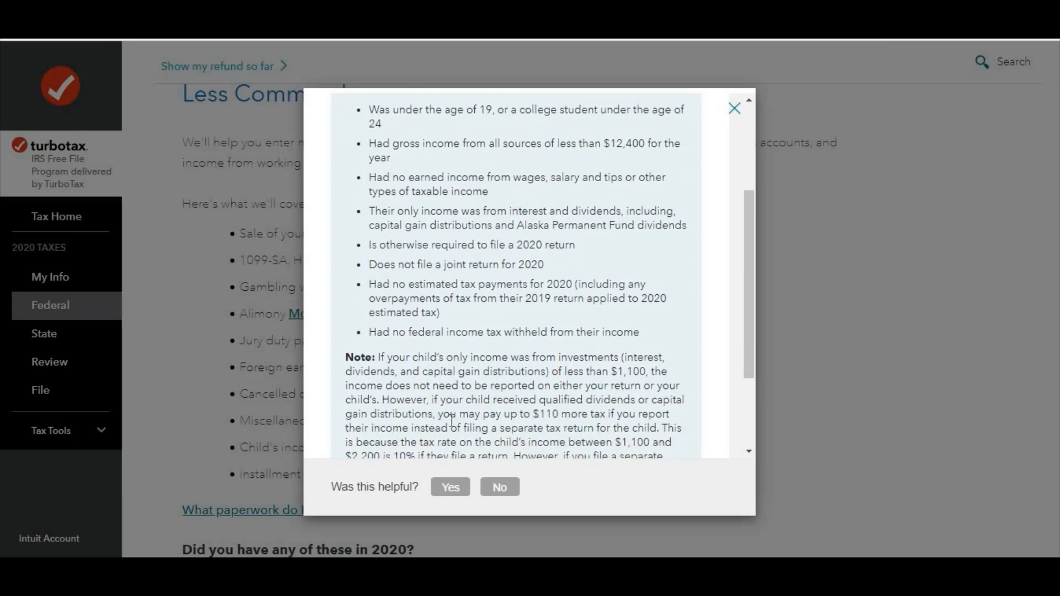
{"action": "scroll", "coordinate": [452, 421], "scroll_direction": "down", "scroll_amount": 1}
{"action": "scroll", "coordinate": [452, 420], "scroll_direction": "down", "scroll_amount": 1}
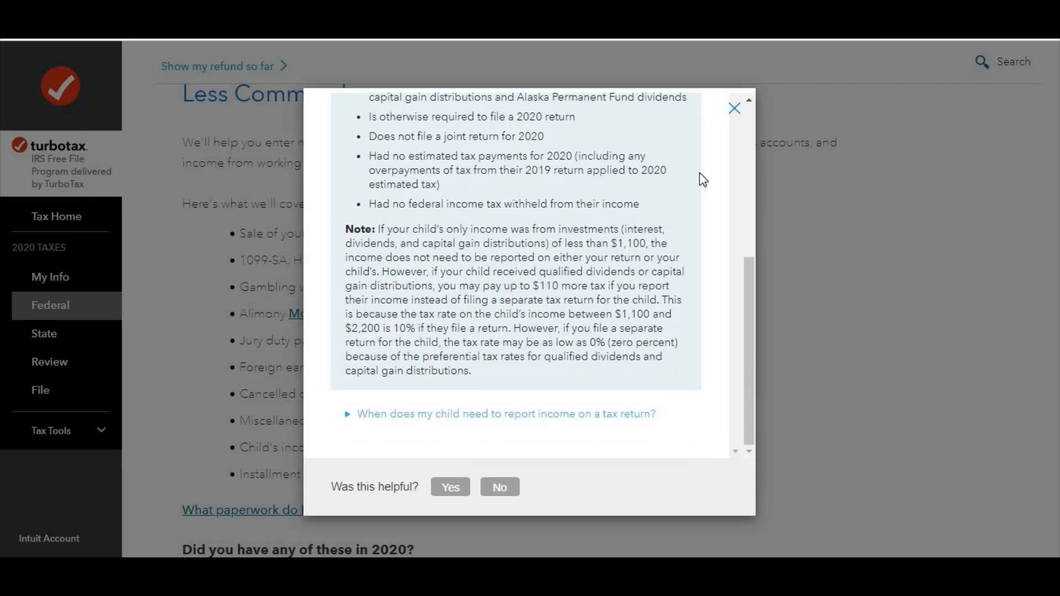
{"action": "left_click", "coordinate": [734, 108]}
Answer No to having any less common income in 2020 and finish the Wages & Income part.
{"action": "scroll", "coordinate": [731, 244], "scroll_direction": "down", "scroll_amount": 2}
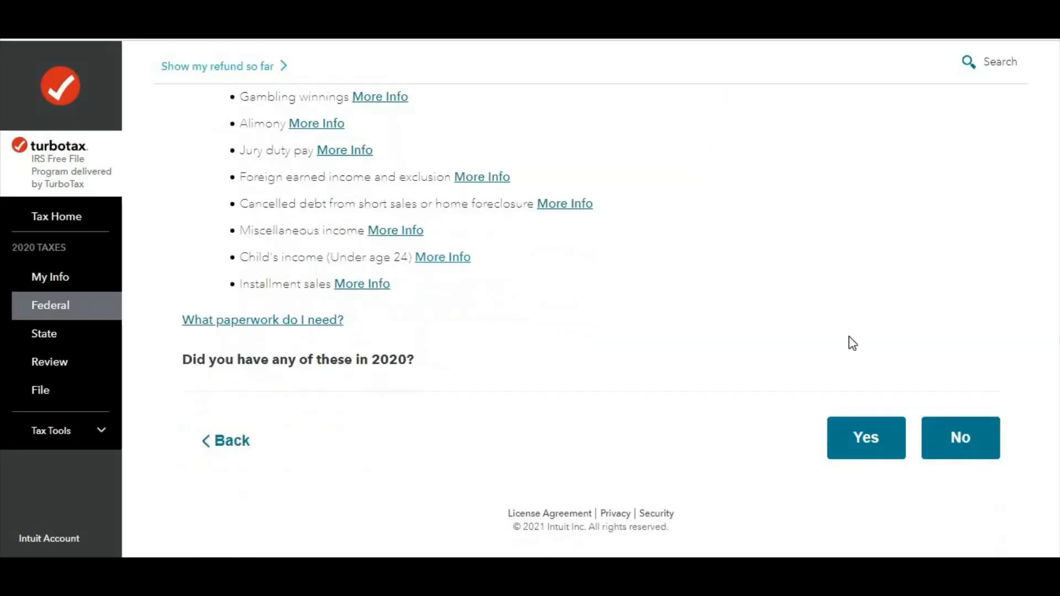
{"action": "left_click", "coordinate": [959, 437]}
{"action": "scroll", "coordinate": [704, 301], "scroll_direction": "down", "scroll_amount": 4}
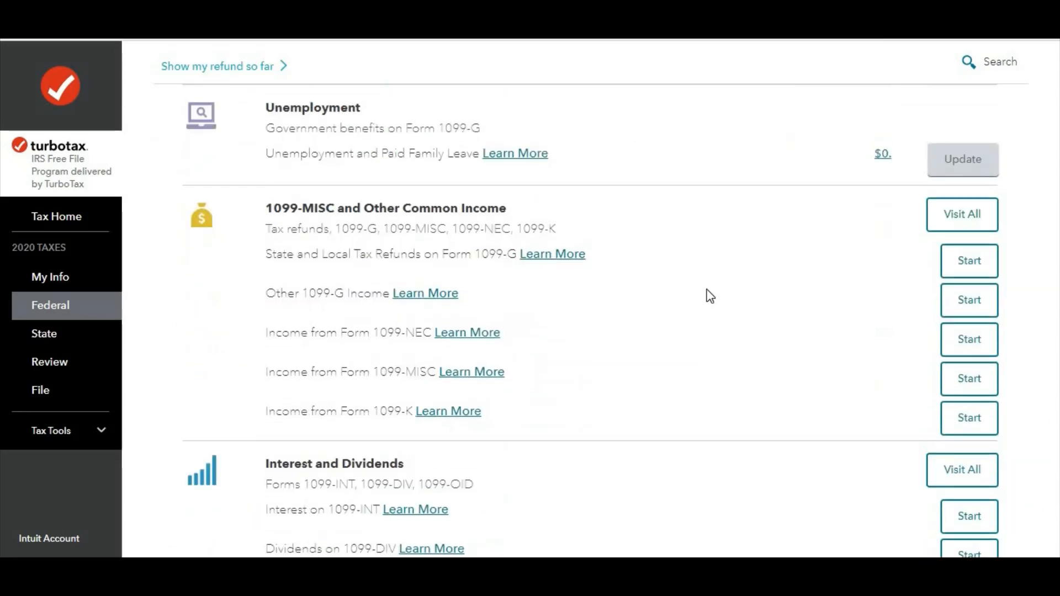
{"action": "scroll", "coordinate": [711, 292], "scroll_direction": "down", "scroll_amount": 15}
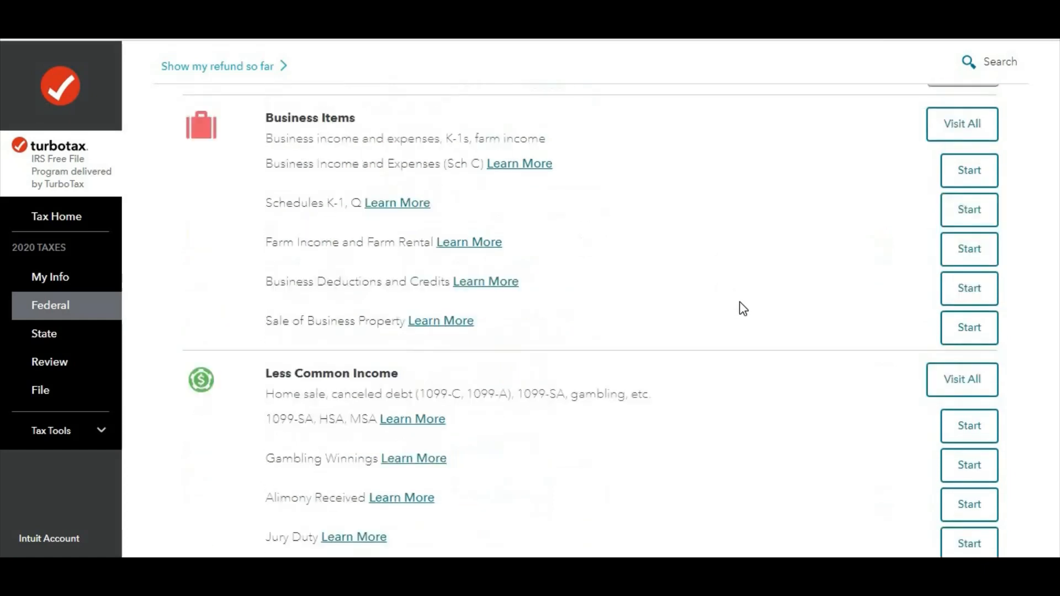
{"action": "scroll", "coordinate": [741, 304], "scroll_direction": "down", "scroll_amount": 7}
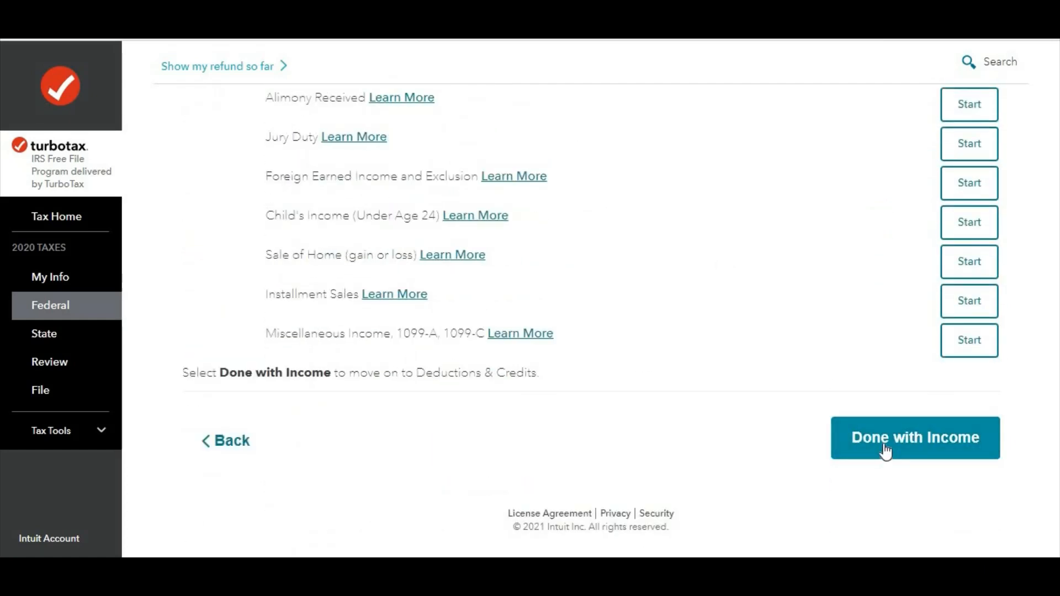
{"action": "left_click", "coordinate": [885, 450]}
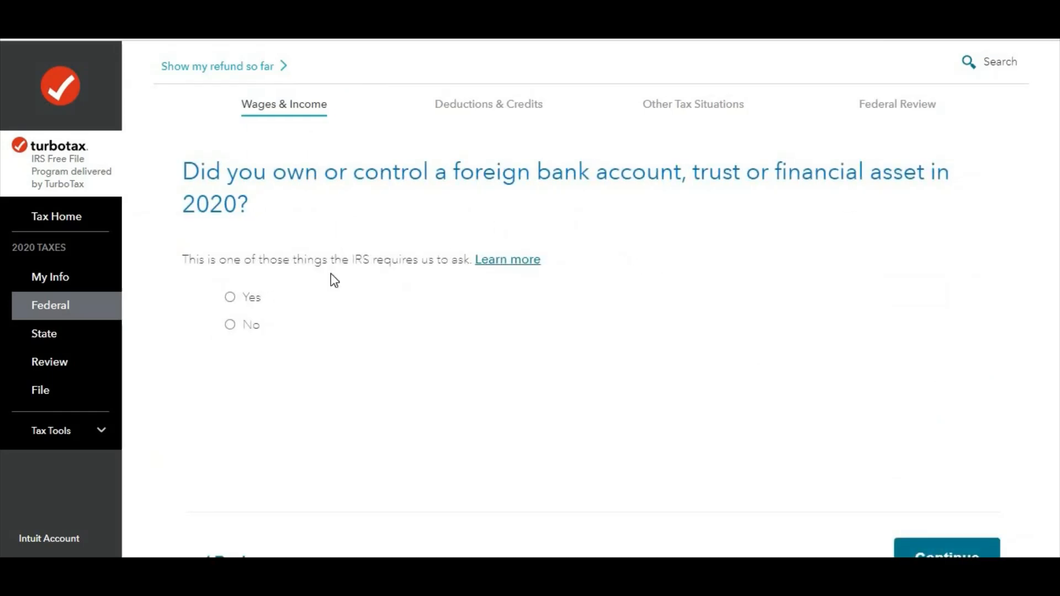
Answer No to the 2020 foreign account, natural disaster and virtual currency questions, continuing after each one.
{"action": "left_click", "coordinate": [230, 326]}
{"action": "scroll", "coordinate": [978, 401], "scroll_direction": "down", "scroll_amount": 2}
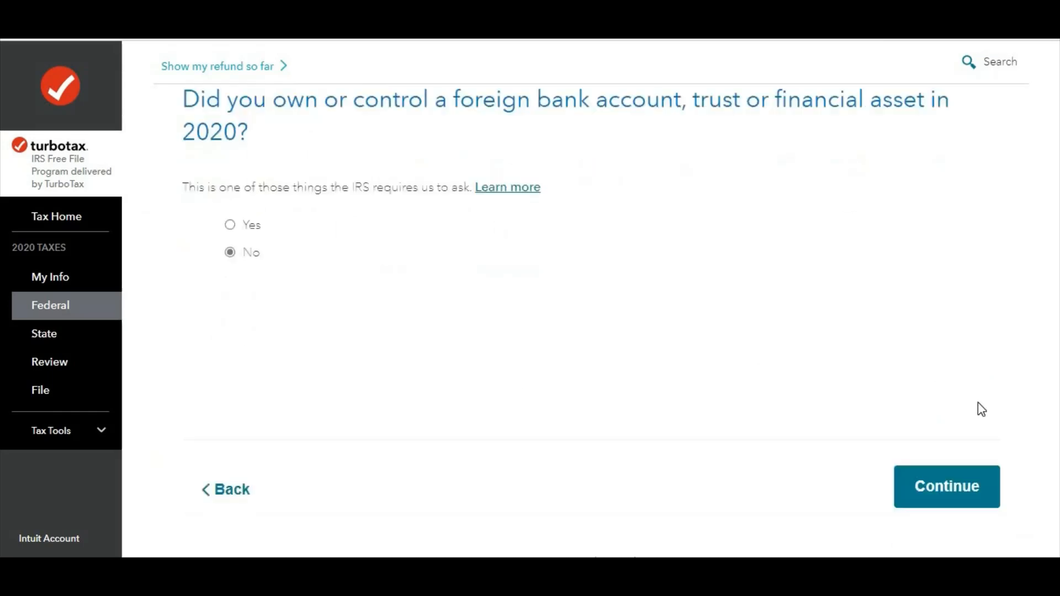
{"action": "left_click", "coordinate": [946, 437]}
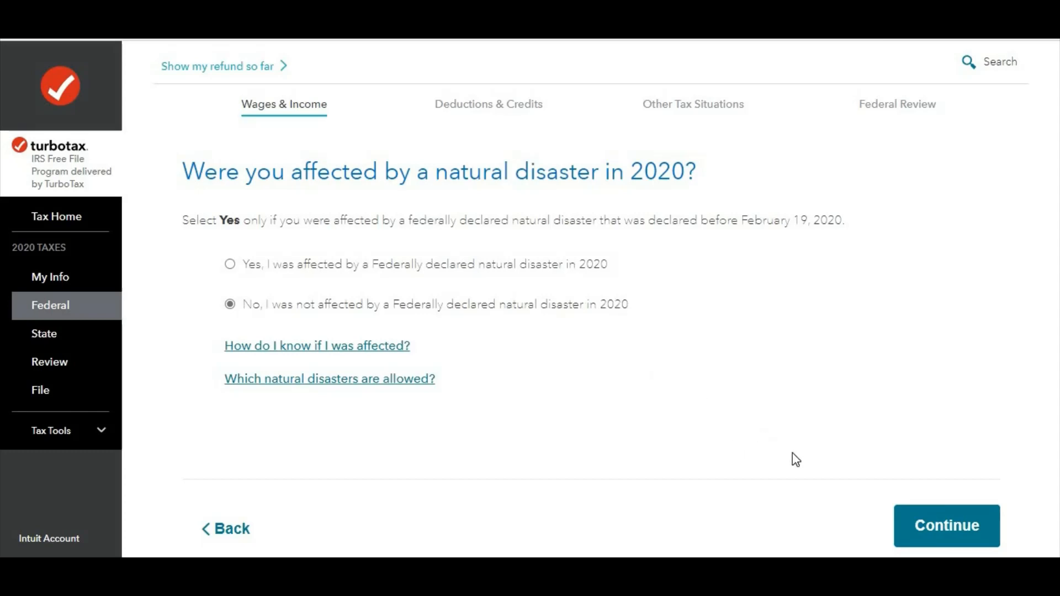
{"action": "left_click", "coordinate": [930, 535]}
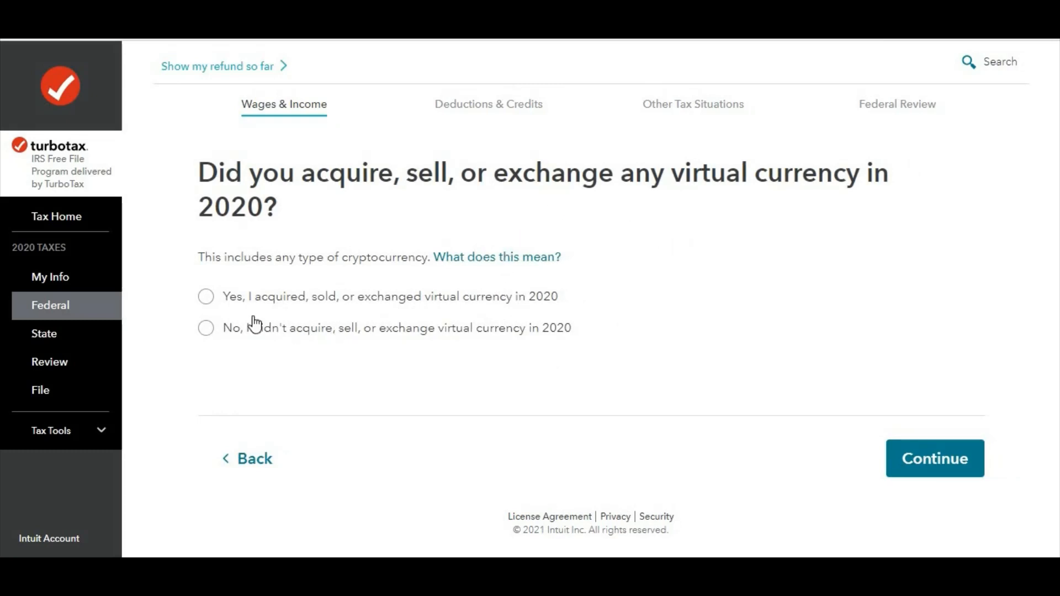
{"action": "left_click", "coordinate": [207, 330]}
{"action": "left_click", "coordinate": [968, 464]}
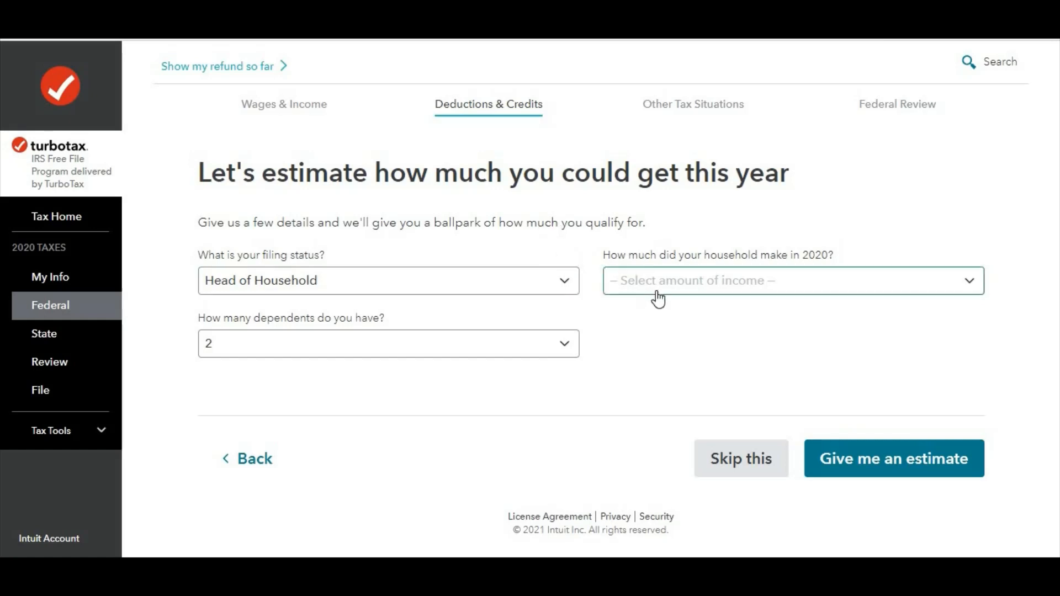
Move past the estimate page without selecting an income amount and choose to pick which deductions and credits to work on.
{"action": "left_click", "coordinate": [892, 458]}
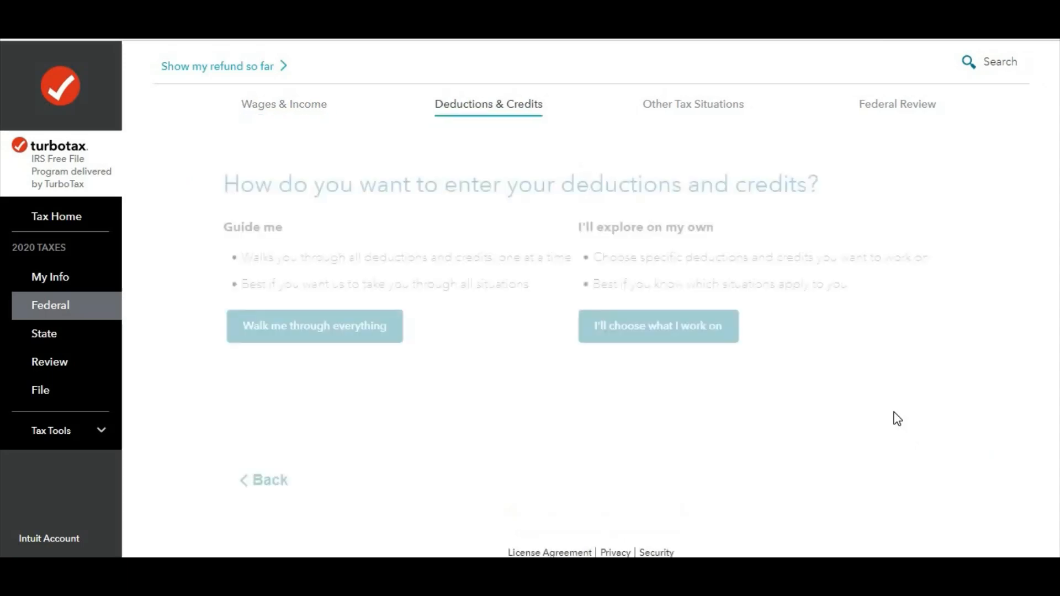
{"action": "left_click", "coordinate": [313, 327]}
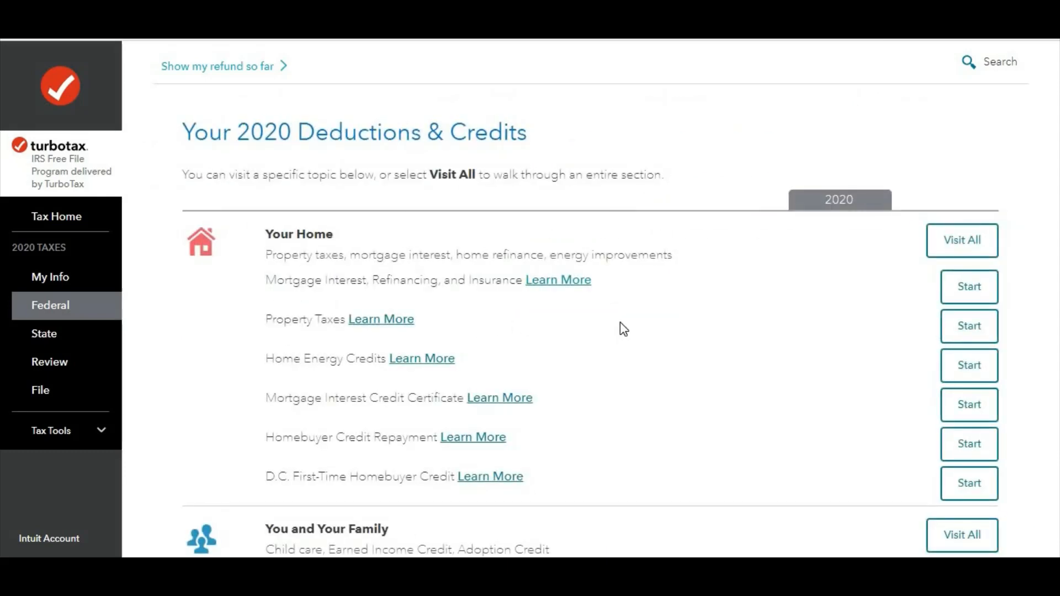
Examine the 2020 deductions and credits categories, including home, family, charity, cars, education, medical, taxes paid and retirement.
{"action": "scroll", "coordinate": [787, 323], "scroll_direction": "down", "scroll_amount": 2}
{"action": "scroll", "coordinate": [791, 326], "scroll_direction": "down", "scroll_amount": 15}
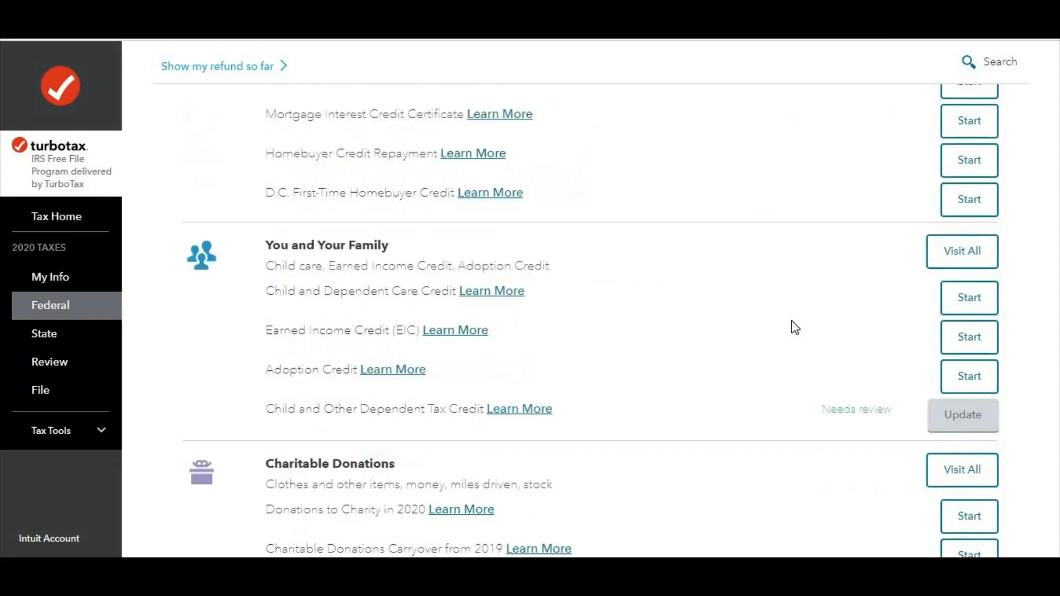
{"action": "scroll", "coordinate": [798, 328], "scroll_direction": "down", "scroll_amount": 10}
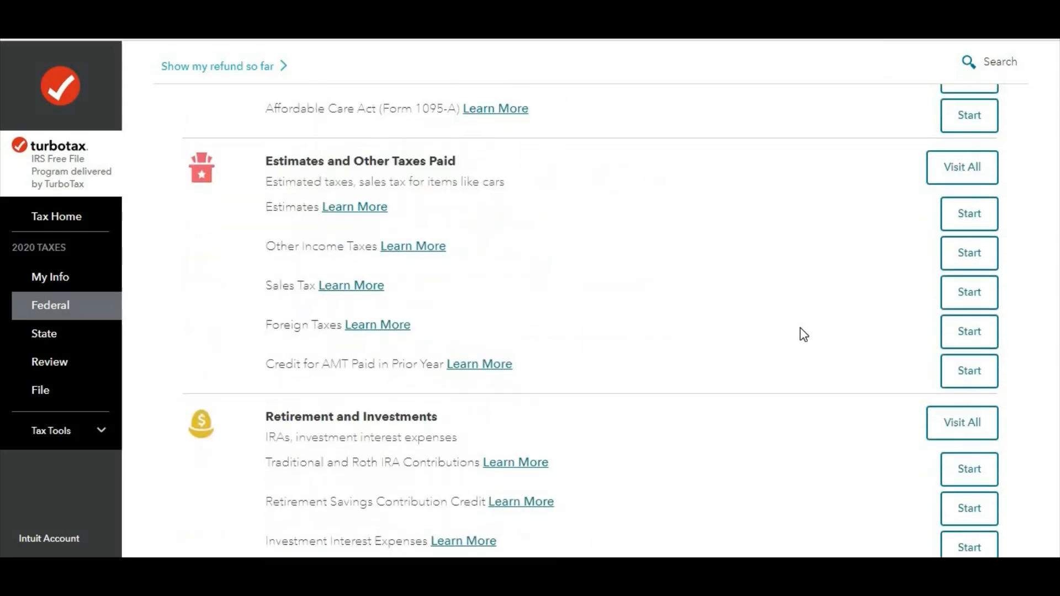
{"action": "scroll", "coordinate": [800, 328], "scroll_direction": "up", "scroll_amount": 12}
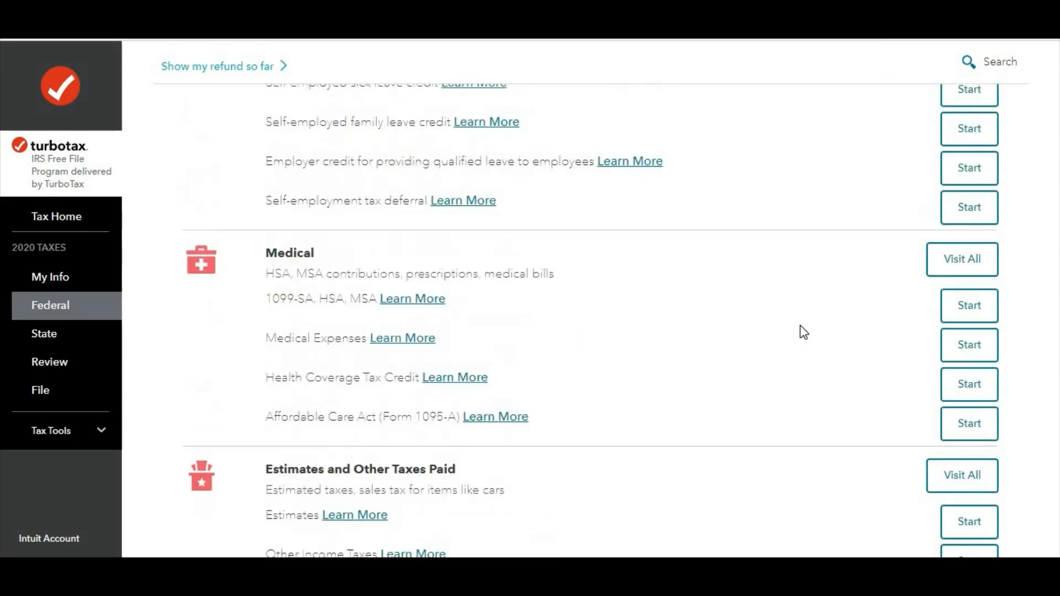
{"action": "scroll", "coordinate": [800, 324], "scroll_direction": "up", "scroll_amount": 12}
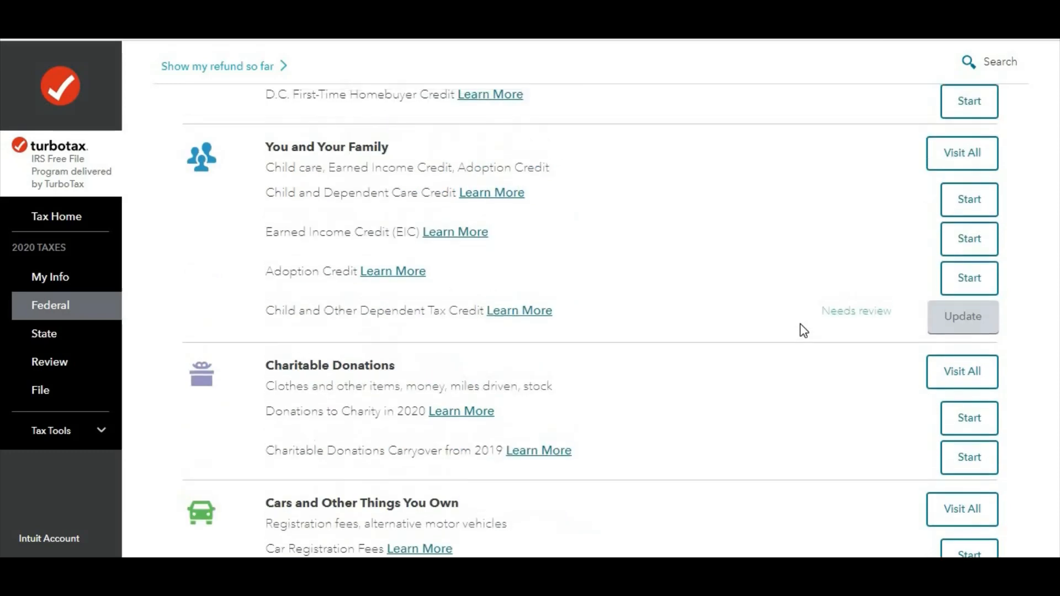
{"action": "scroll", "coordinate": [800, 324], "scroll_direction": "up", "scroll_amount": 1}
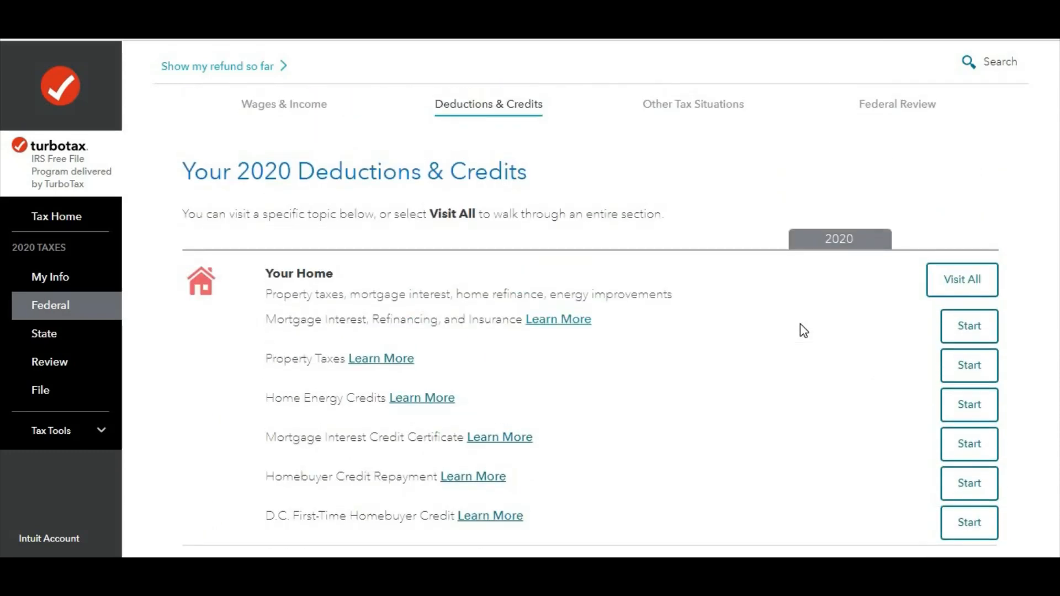
{"action": "scroll", "coordinate": [800, 323], "scroll_direction": "down", "scroll_amount": 3}
{"action": "scroll", "coordinate": [800, 324], "scroll_direction": "down", "scroll_amount": 3}
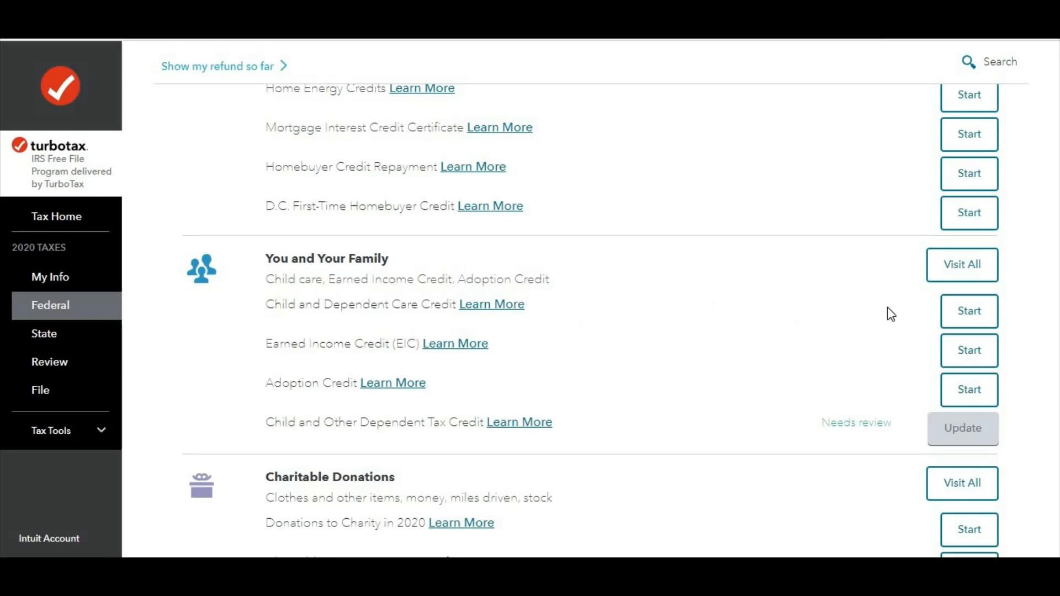
{"action": "scroll", "coordinate": [692, 301], "scroll_direction": "down", "scroll_amount": 3}
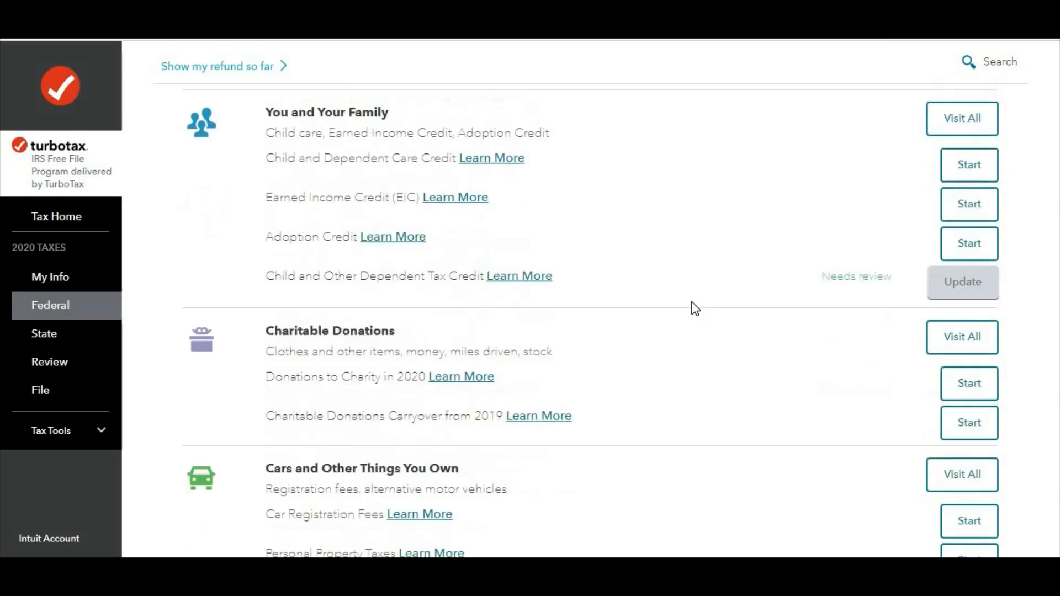
{"action": "scroll", "coordinate": [695, 309], "scroll_direction": "down", "scroll_amount": 4}
{"action": "scroll", "coordinate": [695, 308], "scroll_direction": "up", "scroll_amount": 7}
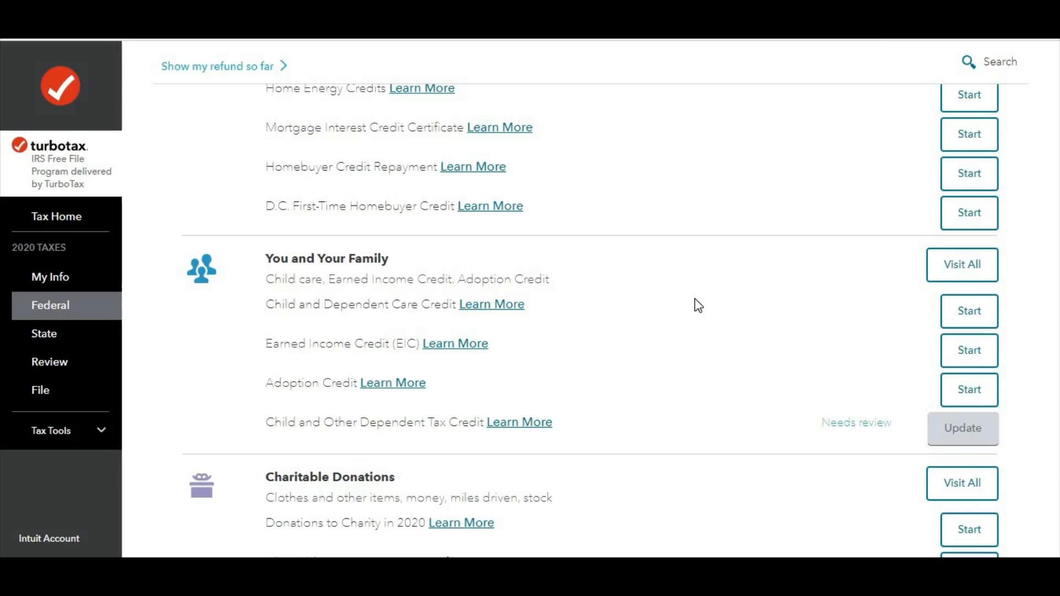
{"action": "scroll", "coordinate": [769, 300], "scroll_direction": "down", "scroll_amount": 6}
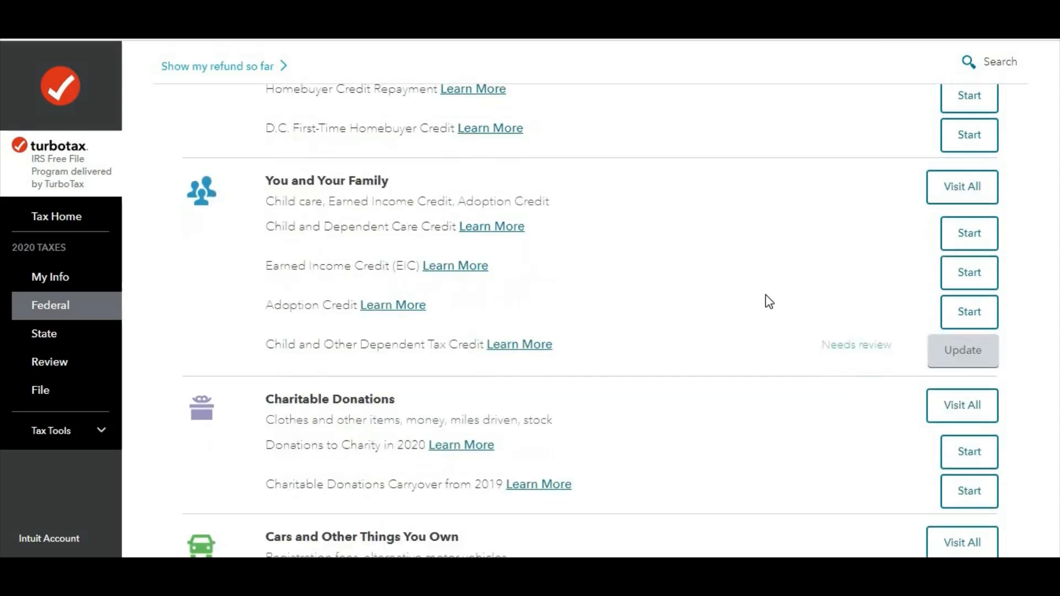
{"action": "scroll", "coordinate": [770, 301], "scroll_direction": "down", "scroll_amount": 7}
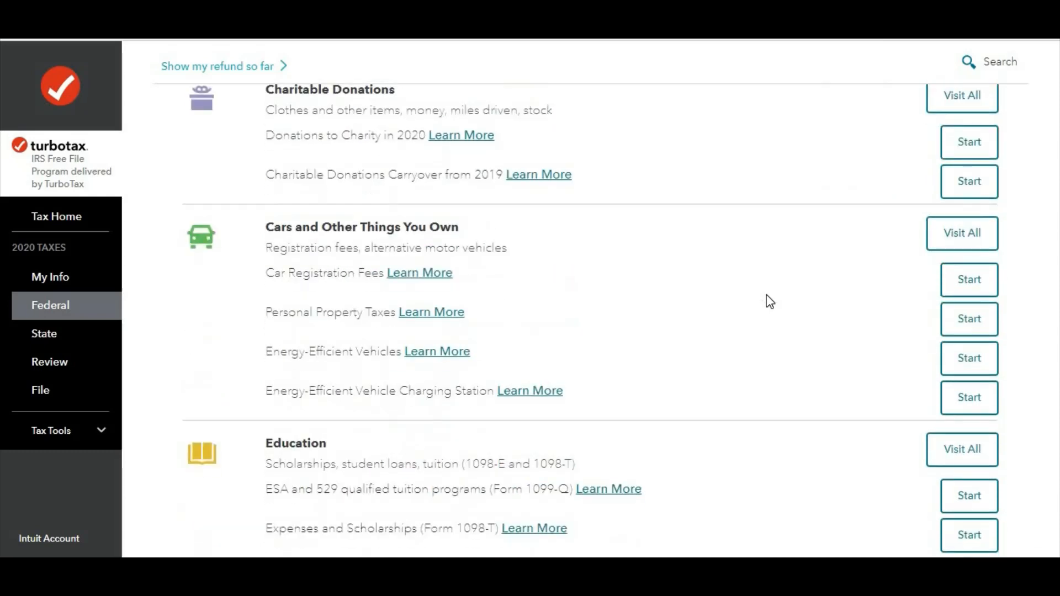
{"action": "scroll", "coordinate": [770, 299], "scroll_direction": "down", "scroll_amount": 5}
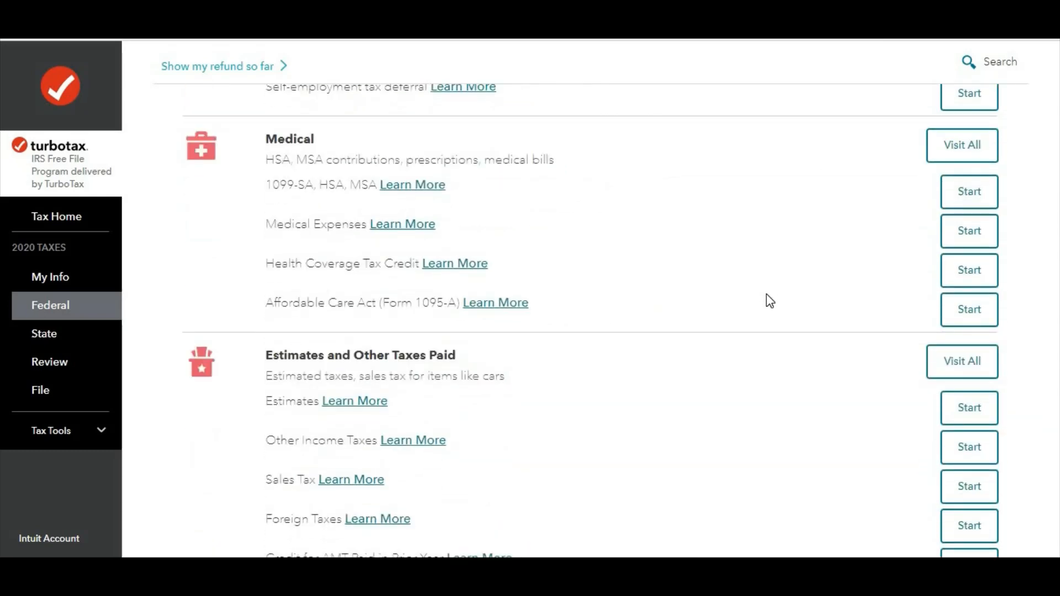
{"action": "scroll", "coordinate": [770, 299], "scroll_direction": "down", "scroll_amount": 3}
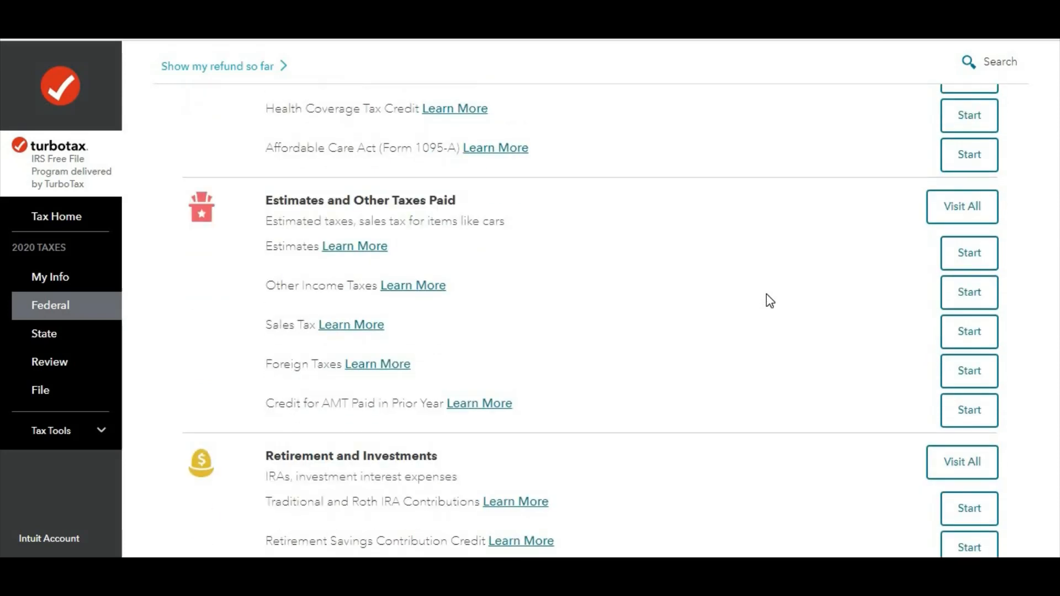
Check the remaining deductions and credits down to Other Credits and finish the deductions part without starting any.
{"action": "scroll", "coordinate": [770, 300], "scroll_direction": "down", "scroll_amount": 9}
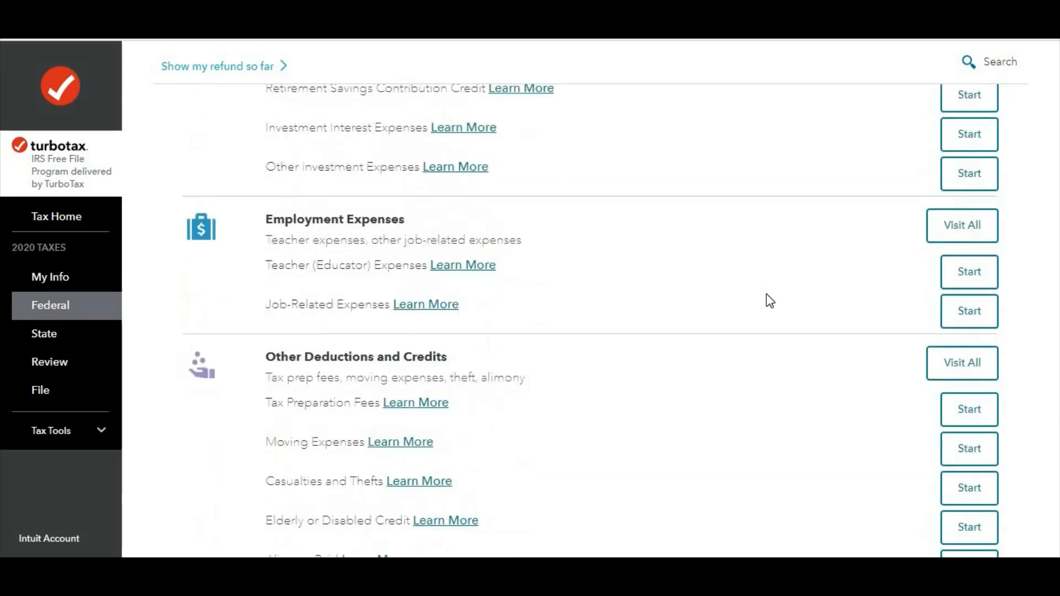
{"action": "scroll", "coordinate": [770, 300], "scroll_direction": "down", "scroll_amount": 3}
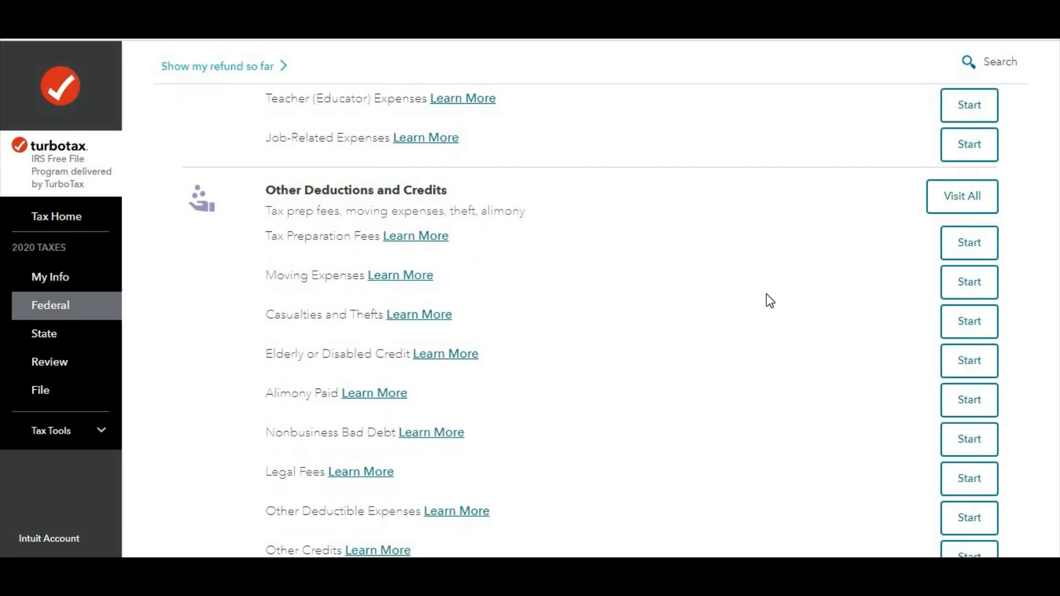
{"action": "scroll", "coordinate": [770, 300], "scroll_direction": "down", "scroll_amount": 2}
{"action": "scroll", "coordinate": [770, 300], "scroll_direction": "down", "scroll_amount": 2}
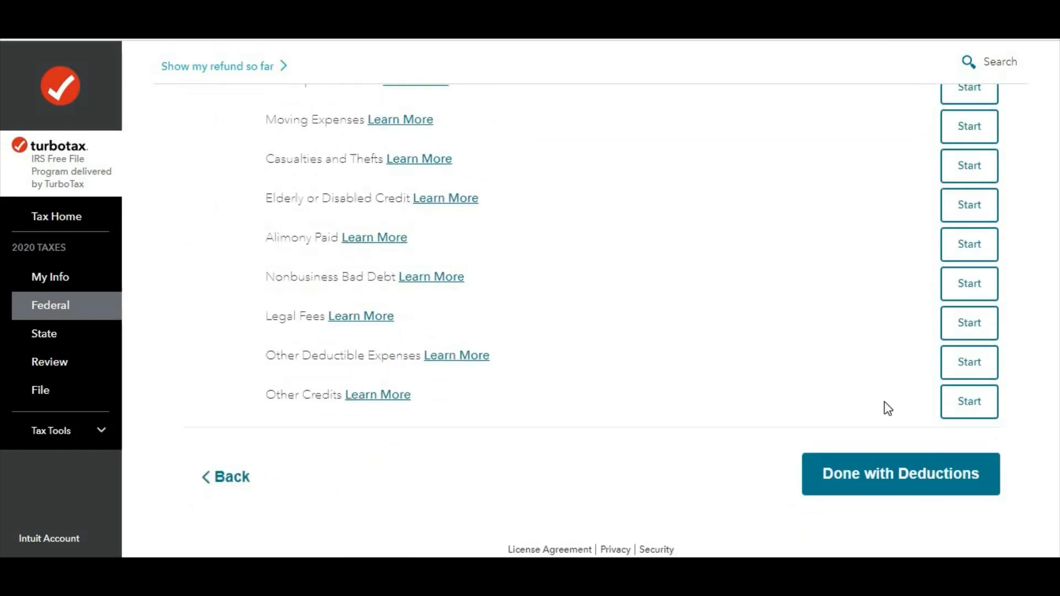
{"action": "left_click", "coordinate": [906, 490]}
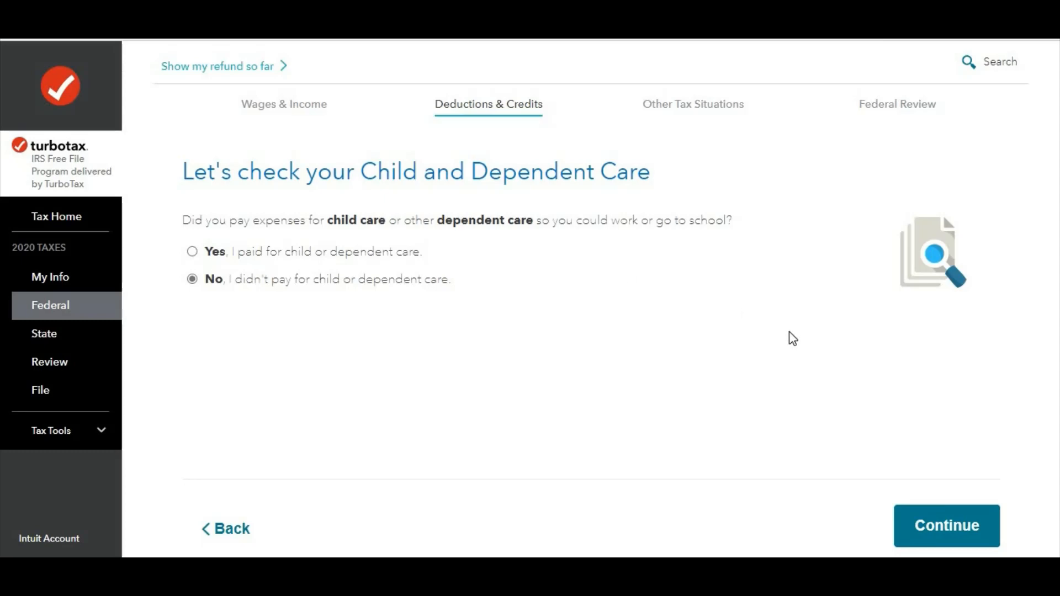
Answer No to having paid for child or dependent care and No to entering sales tax information, continuing after each.
{"action": "scroll", "coordinate": [839, 387], "scroll_direction": "down", "scroll_amount": 2}
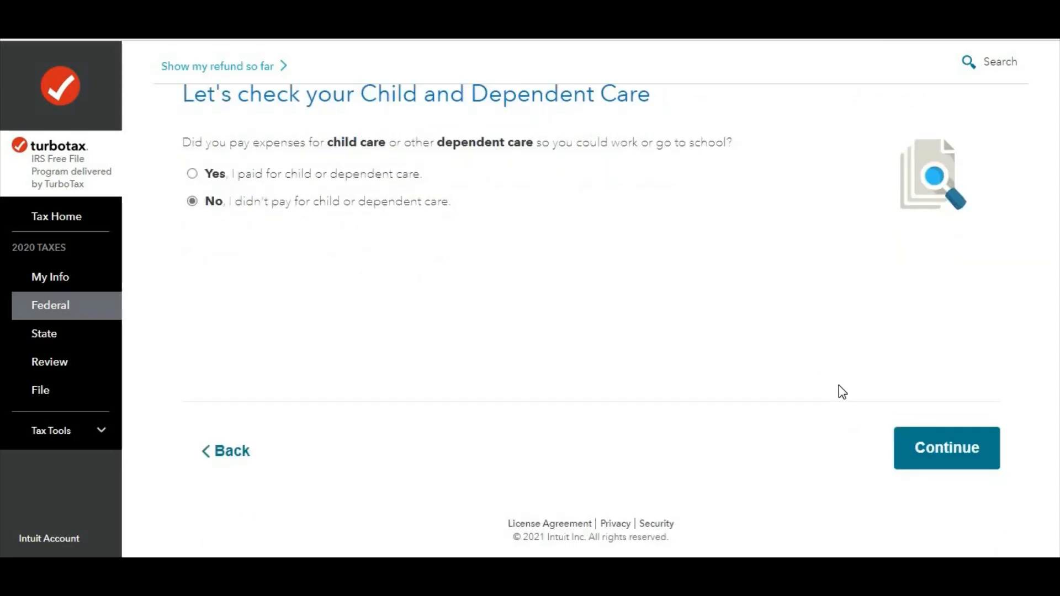
{"action": "scroll", "coordinate": [839, 386], "scroll_direction": "up", "scroll_amount": 1}
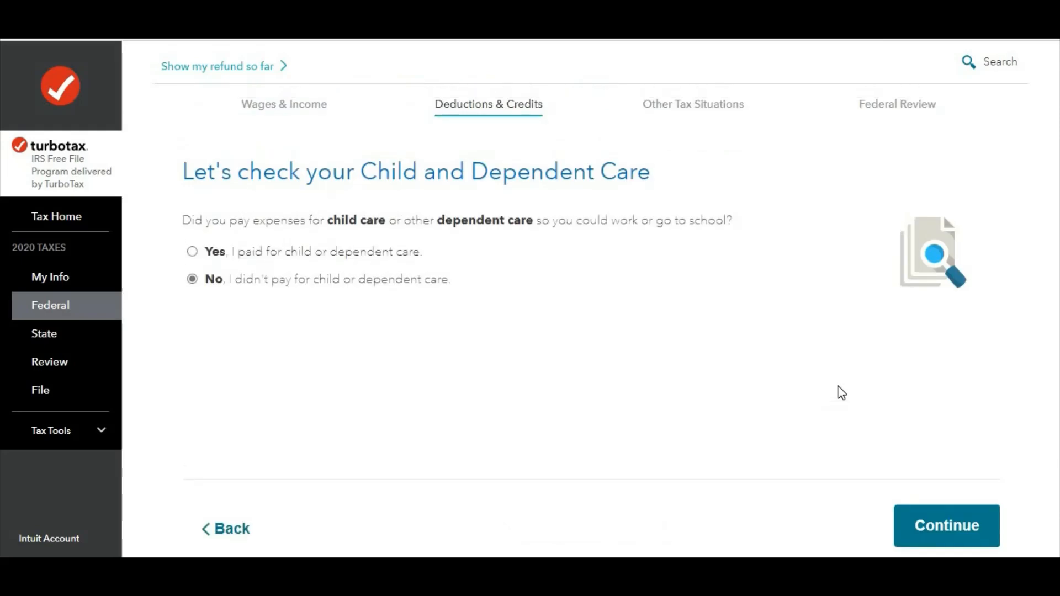
{"action": "left_click", "coordinate": [928, 525]}
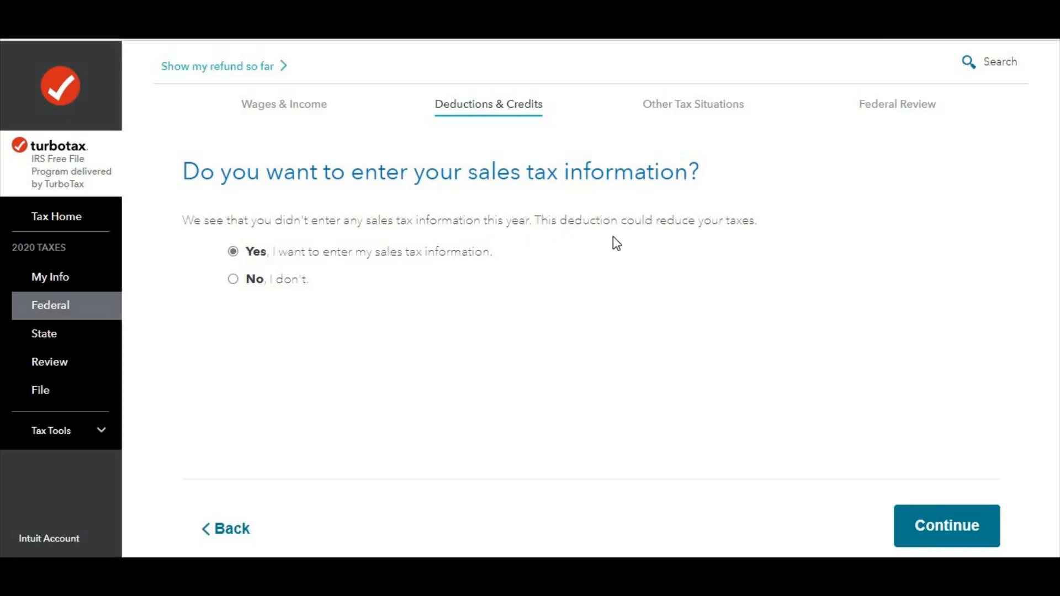
{"action": "left_click", "coordinate": [236, 280]}
{"action": "scroll", "coordinate": [883, 386], "scroll_direction": "down", "scroll_amount": 2}
{"action": "left_click", "coordinate": [946, 448]}
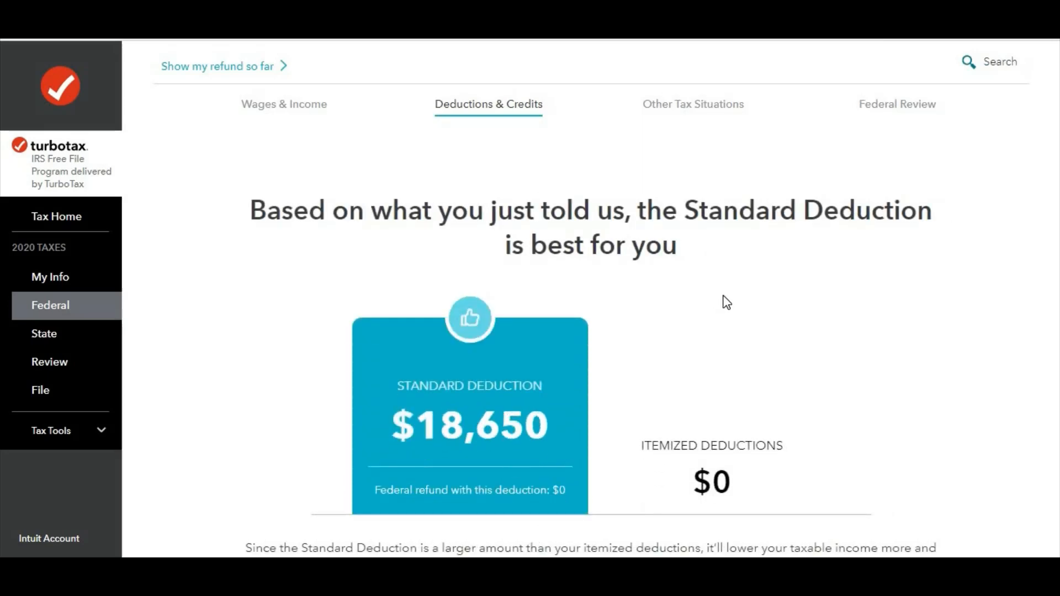
Review the comparison of standard and itemized deductions and continue with the Standard Deduction.
{"action": "scroll", "coordinate": [727, 303], "scroll_direction": "down", "scroll_amount": 2}
{"action": "scroll", "coordinate": [727, 303], "scroll_direction": "down", "scroll_amount": 2}
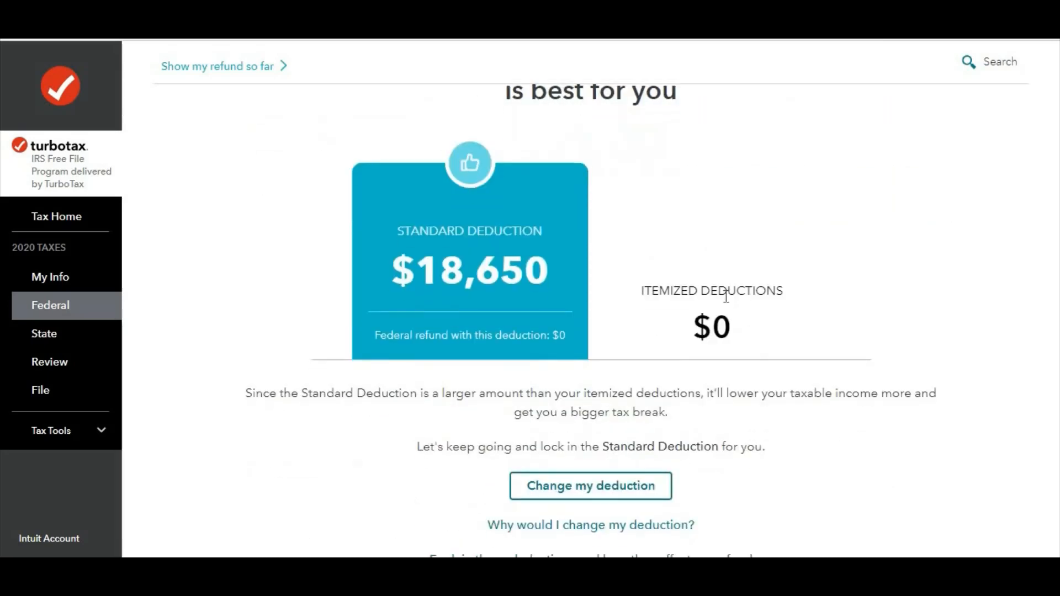
{"action": "scroll", "coordinate": [728, 303], "scroll_direction": "down", "scroll_amount": 2}
{"action": "scroll", "coordinate": [728, 302], "scroll_direction": "down", "scroll_amount": 2}
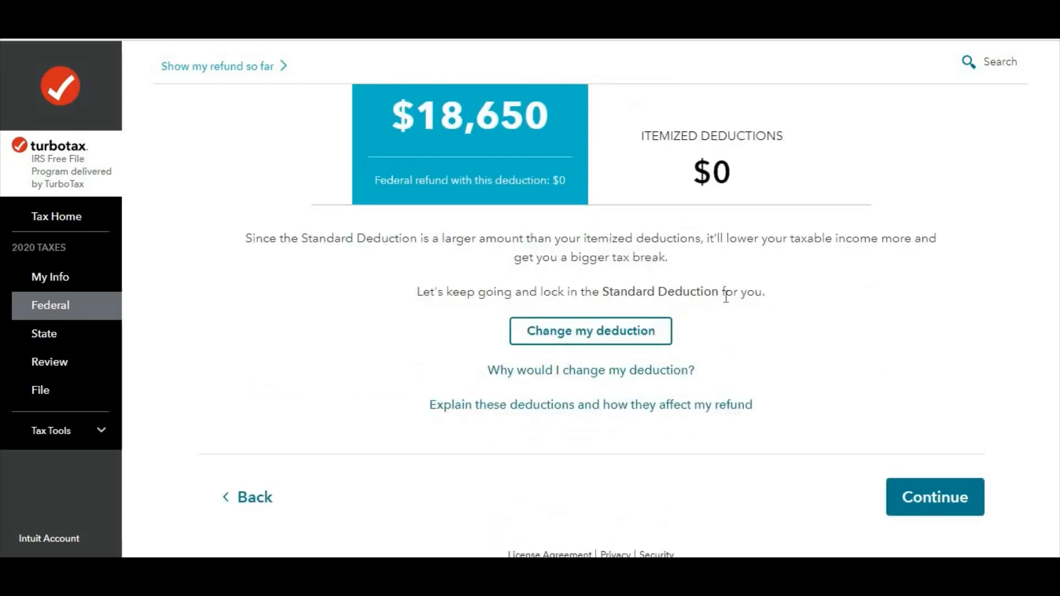
{"action": "scroll", "coordinate": [727, 302], "scroll_direction": "down", "scroll_amount": 1}
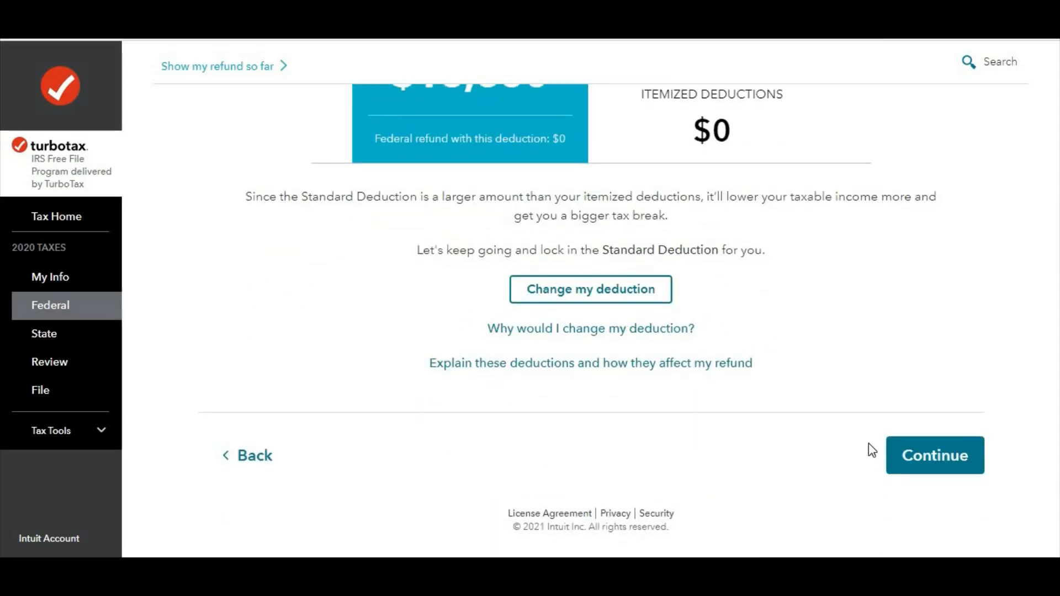
{"action": "scroll", "coordinate": [875, 439], "scroll_direction": "up", "scroll_amount": 6}
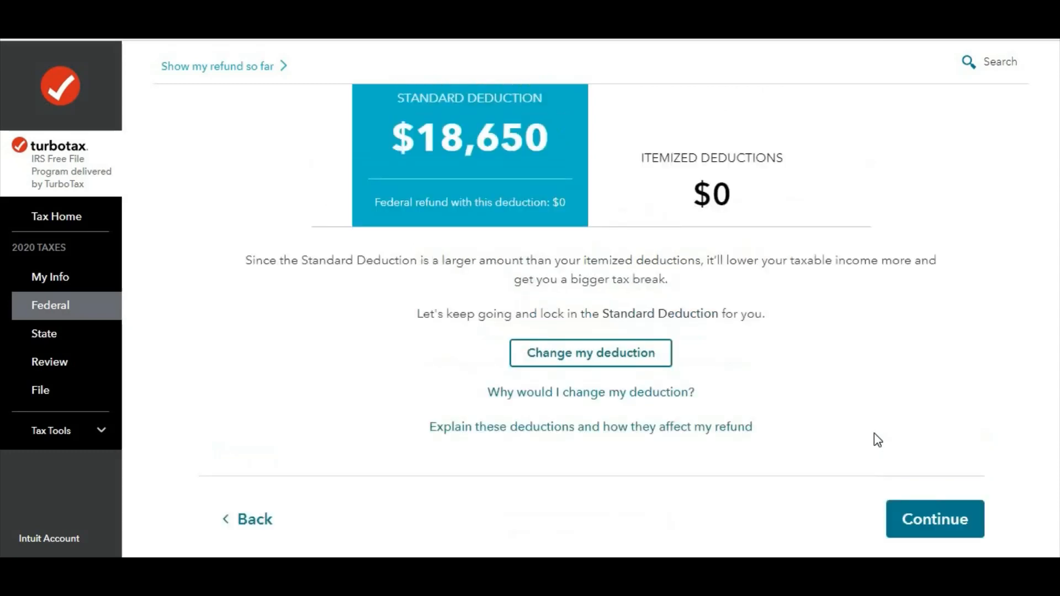
{"action": "scroll", "coordinate": [890, 445], "scroll_direction": "down", "scroll_amount": 6}
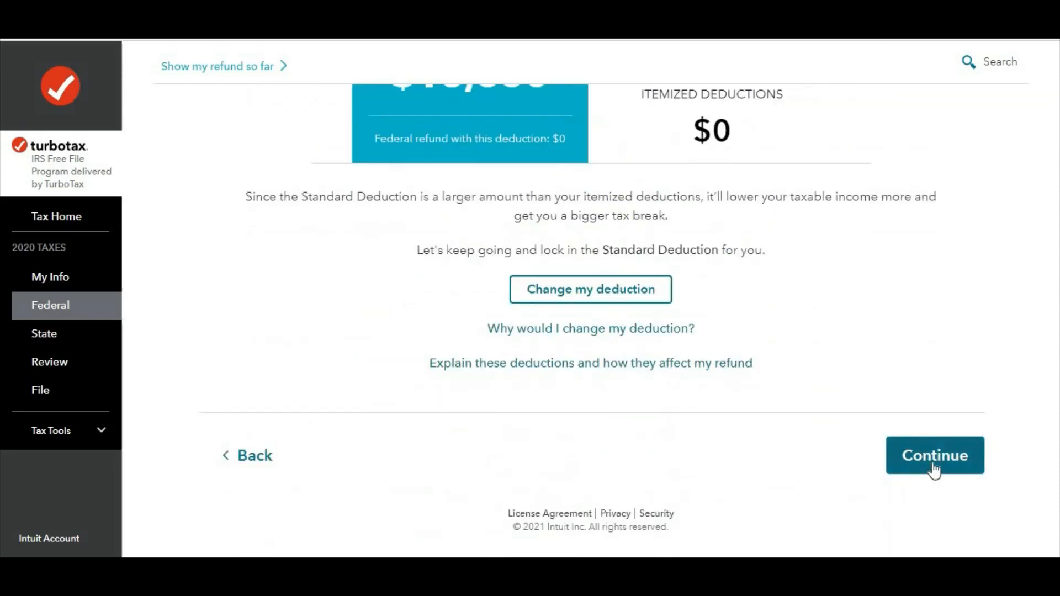
{"action": "left_click", "coordinate": [933, 466]}
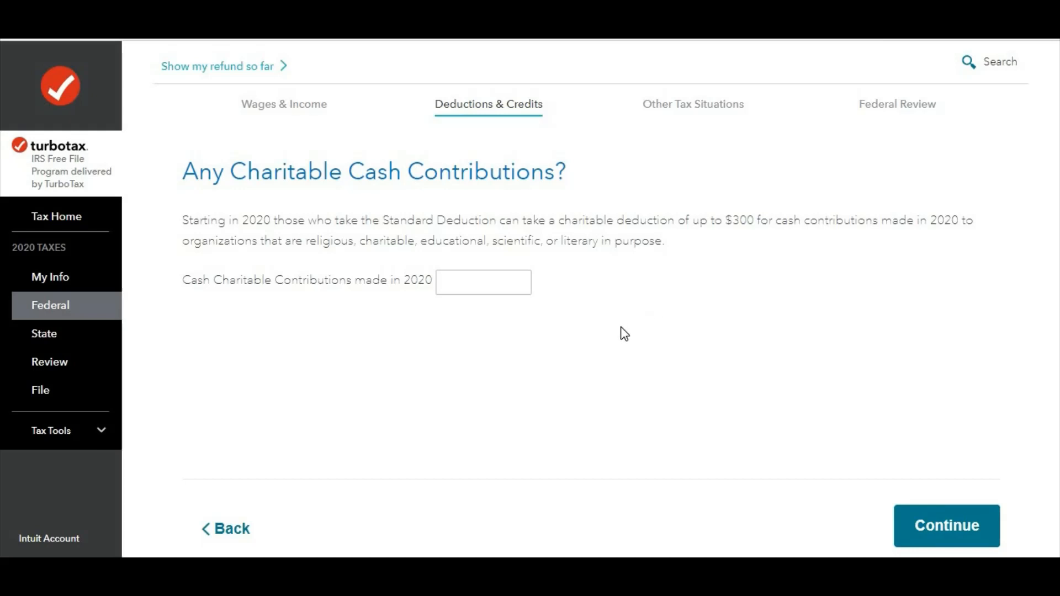
Leave the 2020 cash charitable contributions blank and pass Other Tax Situations without starting any item.
{"action": "scroll", "coordinate": [663, 365], "scroll_direction": "down", "scroll_amount": 2}
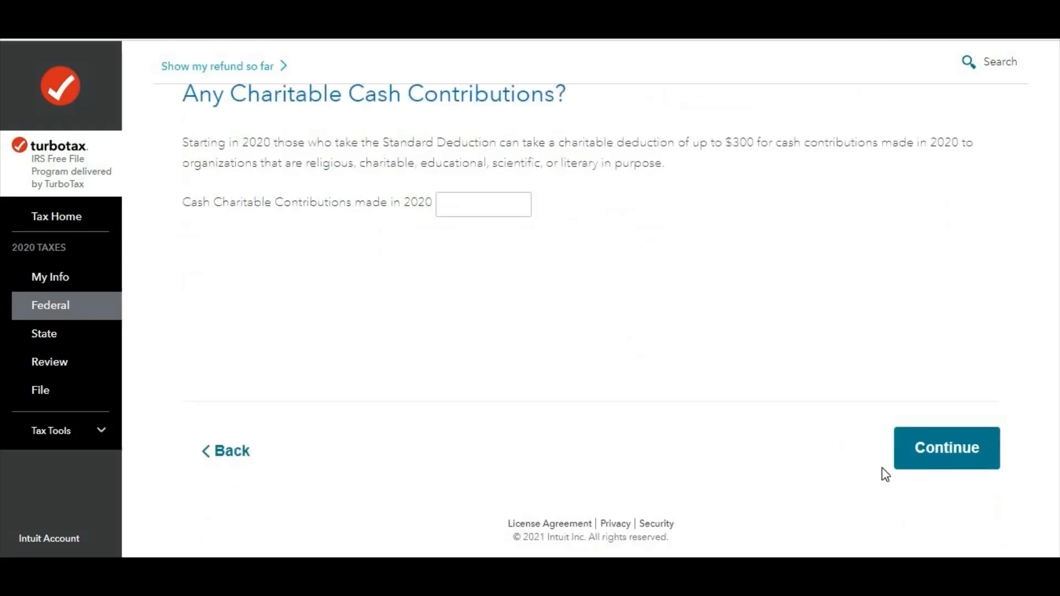
{"action": "left_click", "coordinate": [936, 442]}
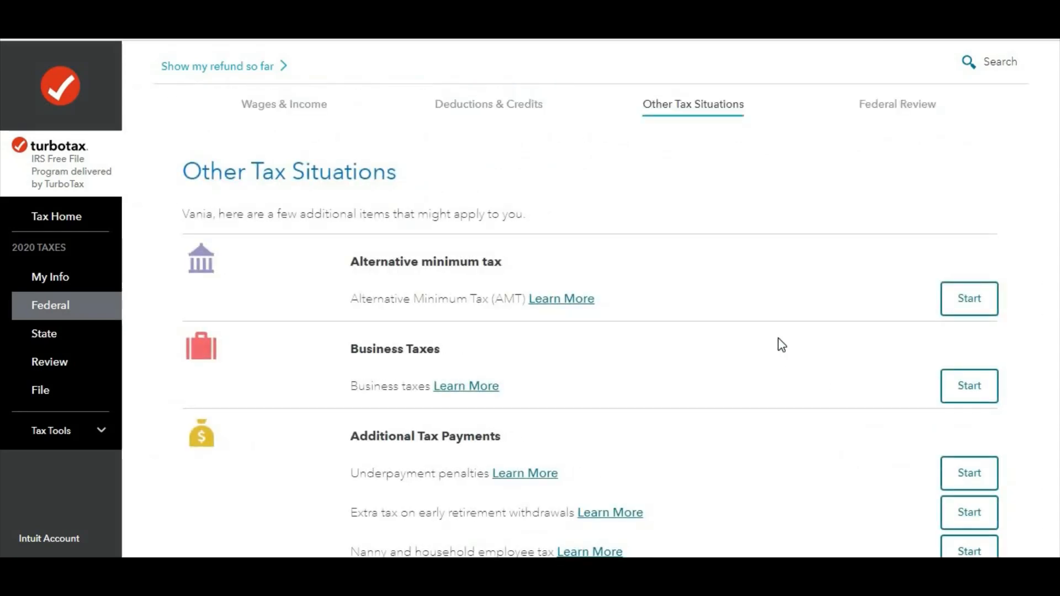
{"action": "scroll", "coordinate": [778, 340], "scroll_direction": "down", "scroll_amount": 6}
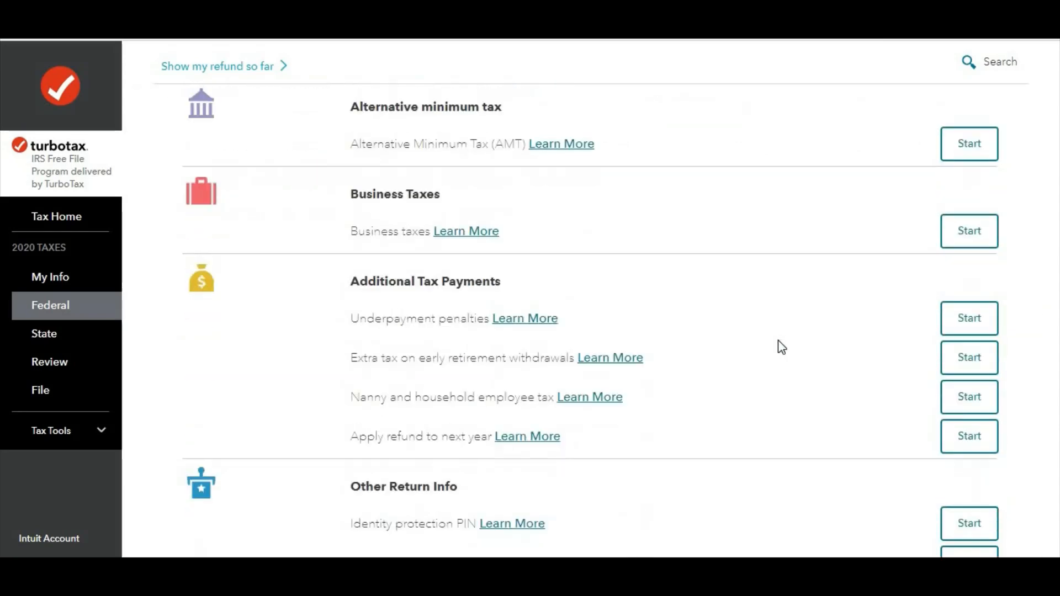
{"action": "scroll", "coordinate": [780, 348], "scroll_direction": "down", "scroll_amount": 5}
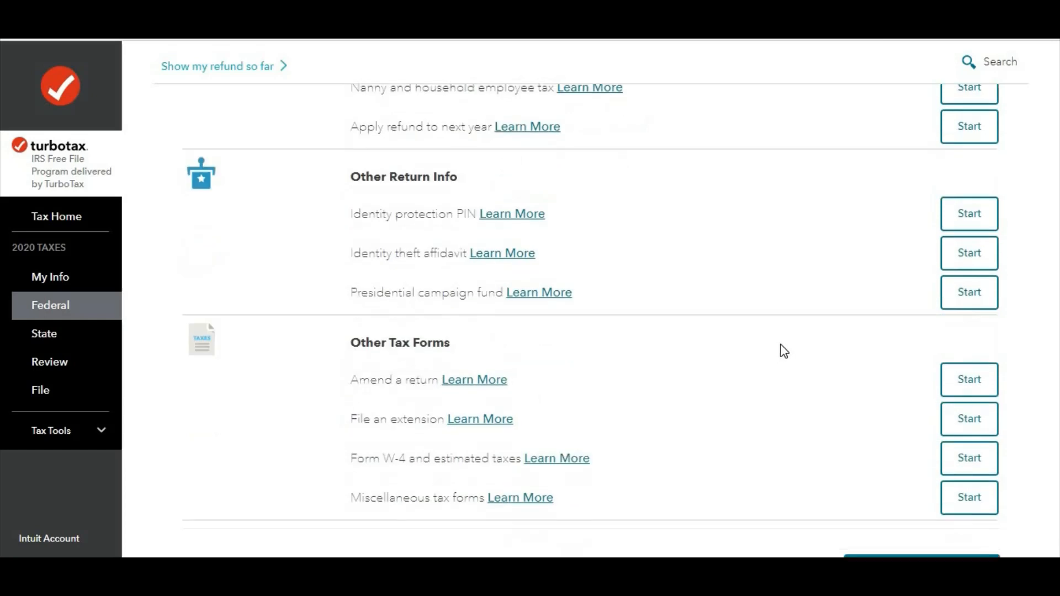
{"action": "left_click", "coordinate": [913, 431]}
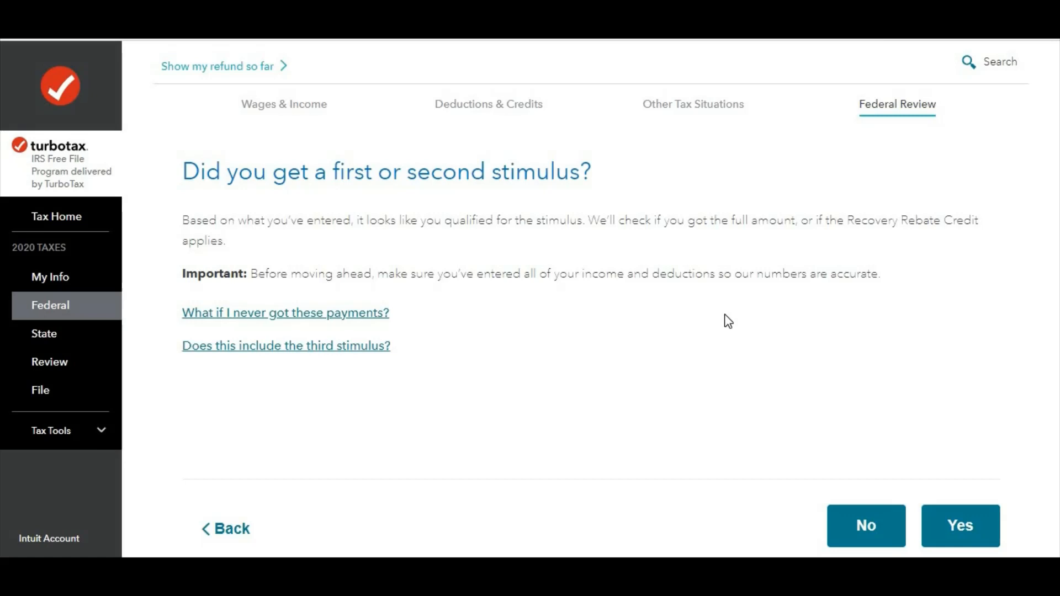
Read the help on whether the stimulus question includes the third stimulus and close it.
{"action": "scroll", "coordinate": [734, 334], "scroll_direction": "down", "scroll_amount": 2}
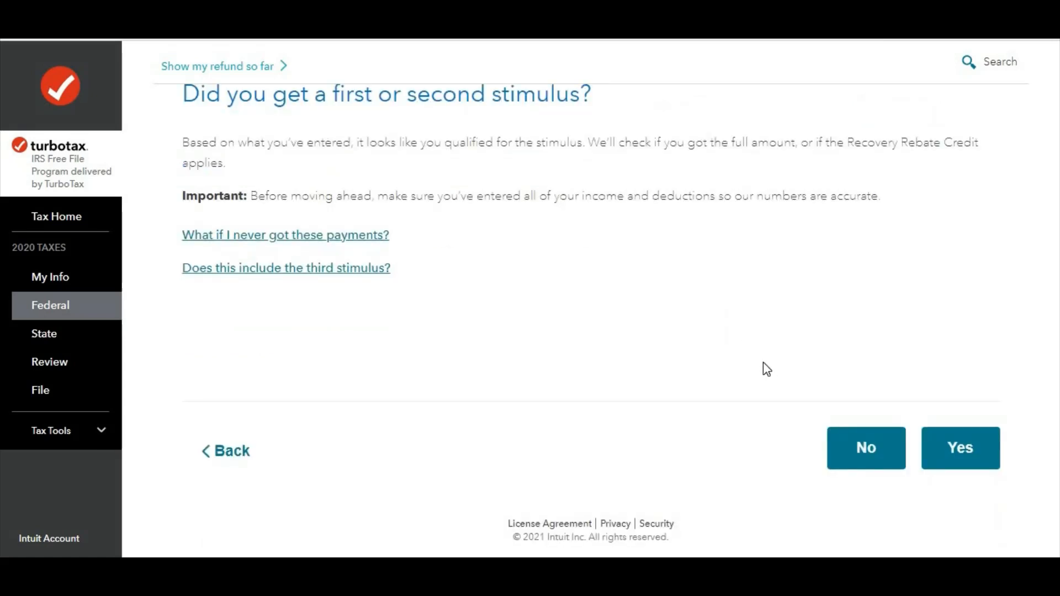
{"action": "scroll", "coordinate": [528, 276], "scroll_direction": "up", "scroll_amount": 2}
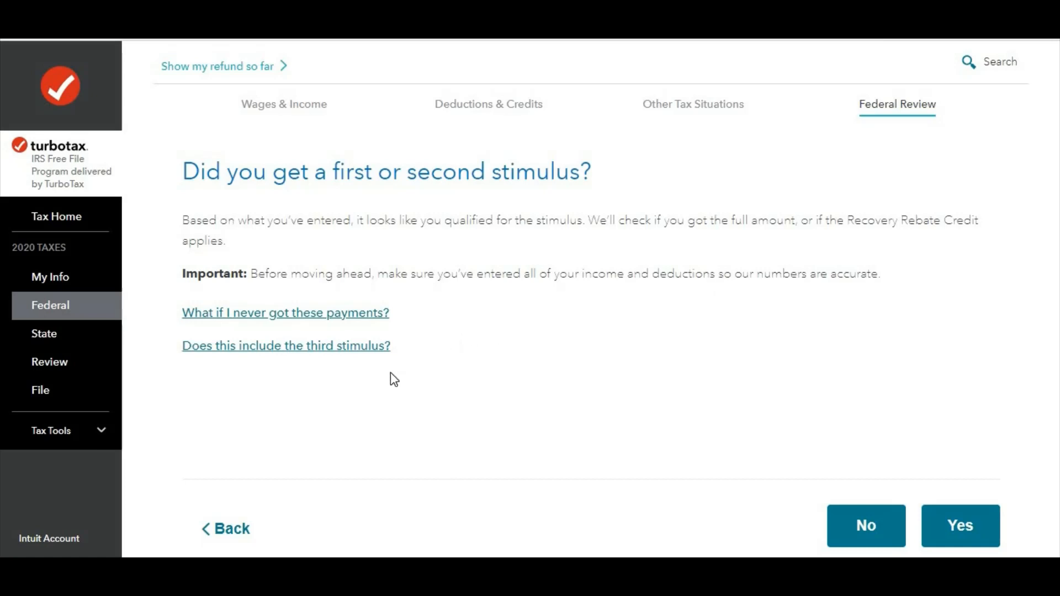
{"action": "scroll", "coordinate": [493, 359], "scroll_direction": "down", "scroll_amount": 2}
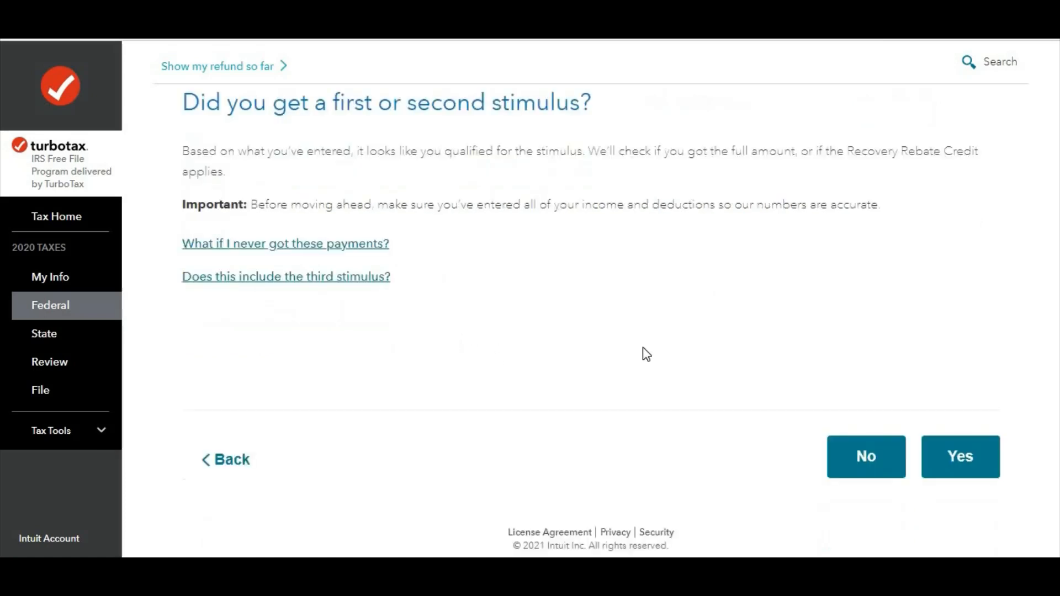
{"action": "left_click", "coordinate": [355, 270]}
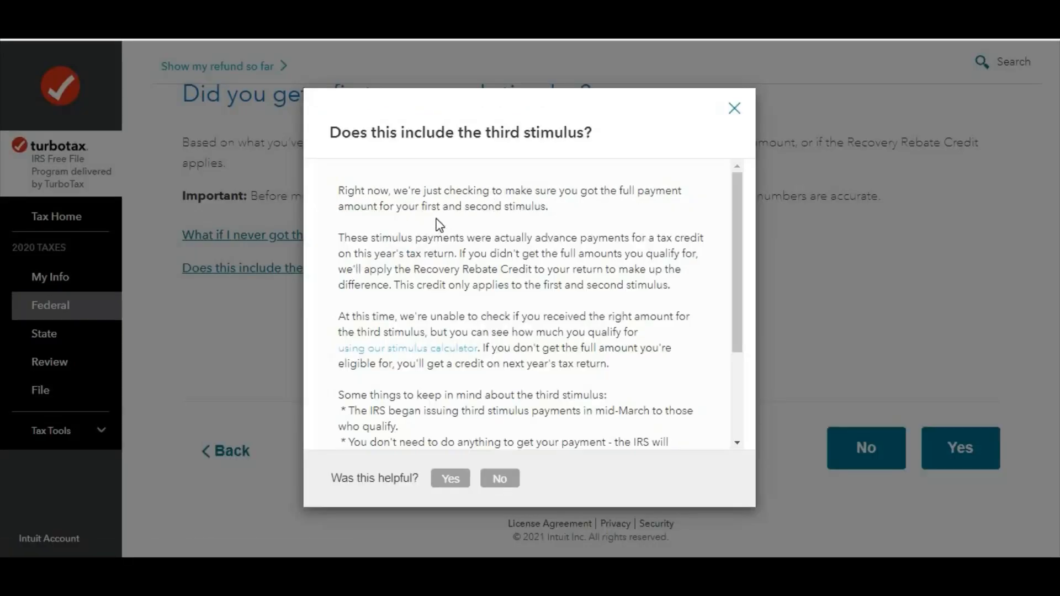
{"action": "left_click", "coordinate": [734, 109]}
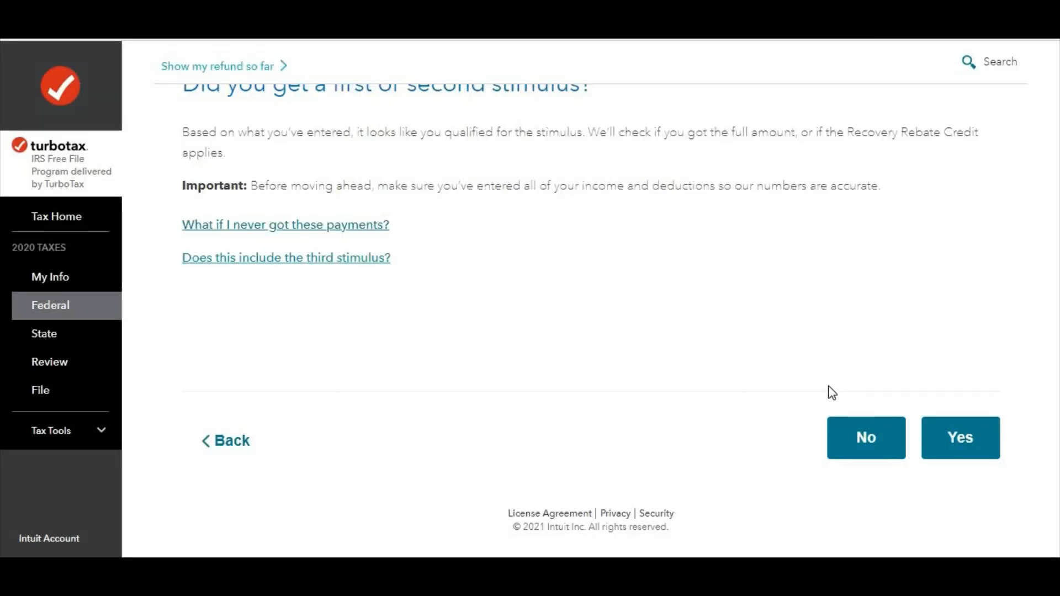
Answer No to having received a first or second stimulus and confirm that $0 is right.
{"action": "scroll", "coordinate": [829, 385], "scroll_direction": "up", "scroll_amount": 2}
{"action": "scroll", "coordinate": [830, 385], "scroll_direction": "down", "scroll_amount": 1}
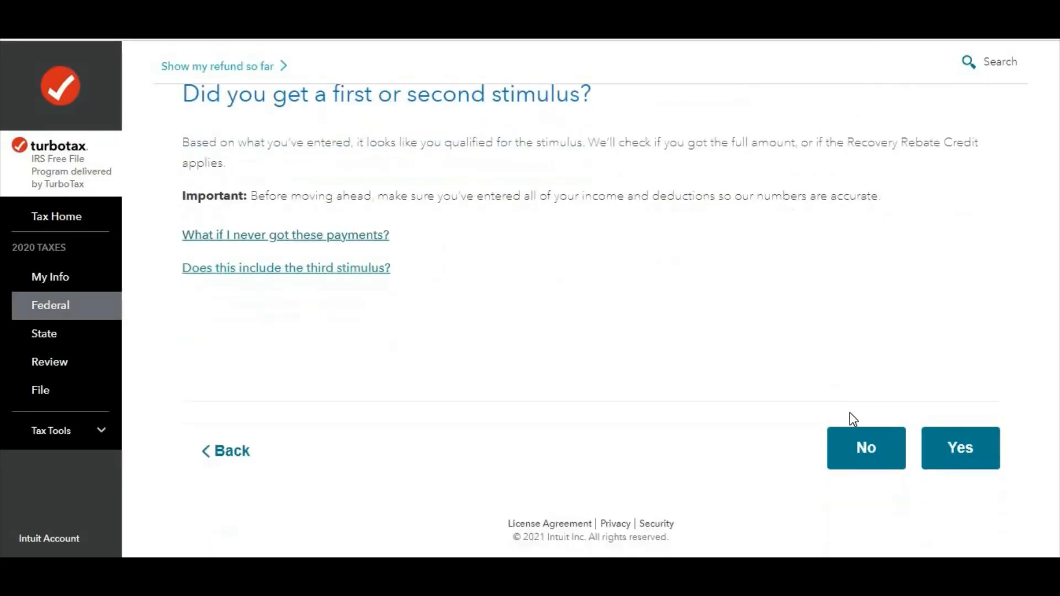
{"action": "left_click", "coordinate": [866, 449]}
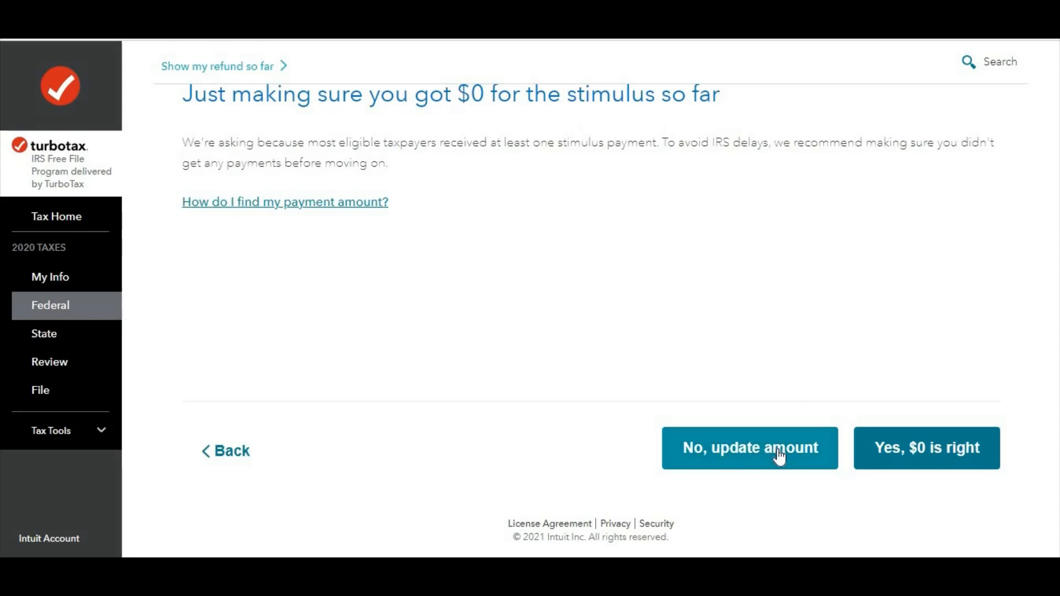
{"action": "left_click", "coordinate": [937, 461]}
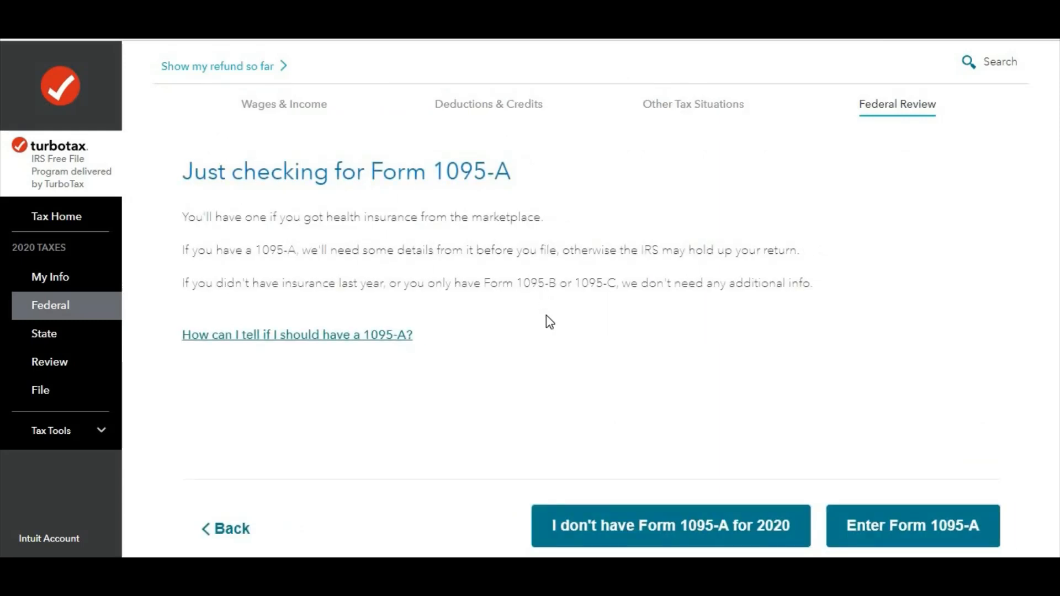
Return to the $0 stimulus check, read the help on finding the payment amount, and confirm $0 again.
{"action": "scroll", "coordinate": [634, 372], "scroll_direction": "down", "scroll_amount": 2}
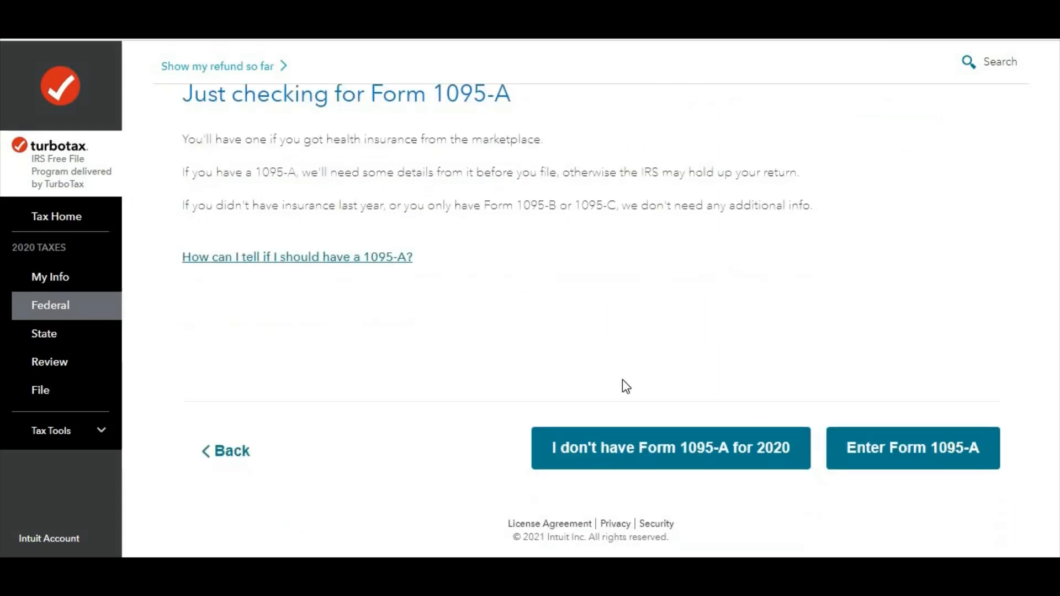
{"action": "left_click", "coordinate": [218, 460]}
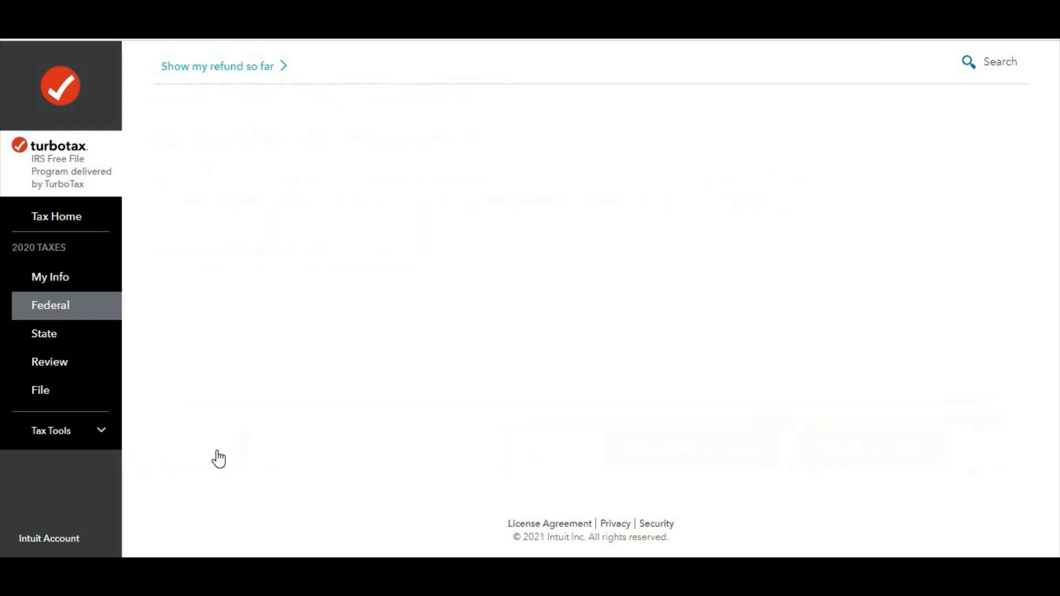
{"action": "left_click", "coordinate": [331, 215]}
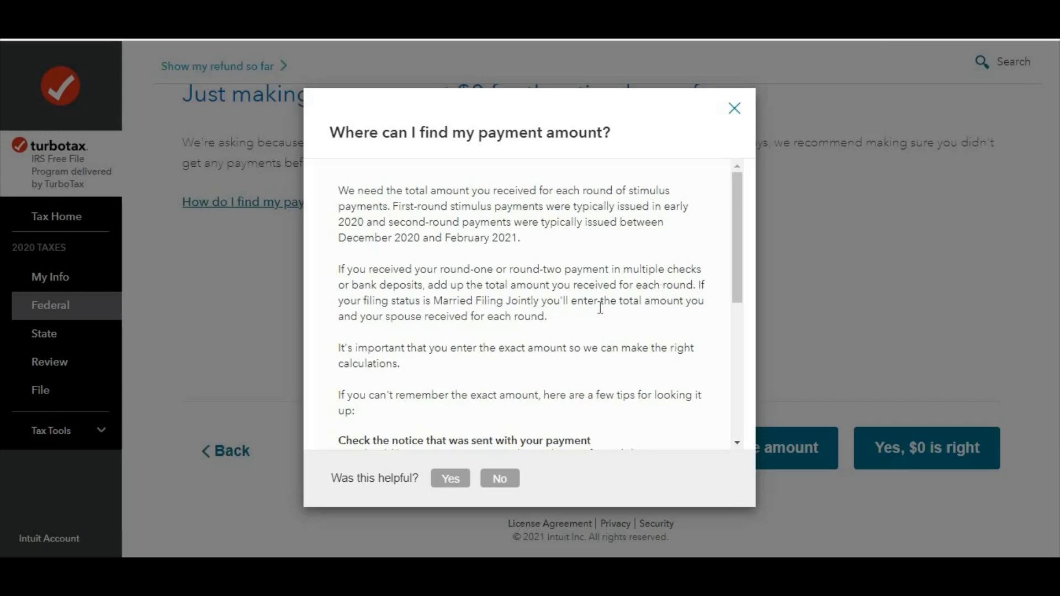
{"action": "left_click", "coordinate": [735, 108]}
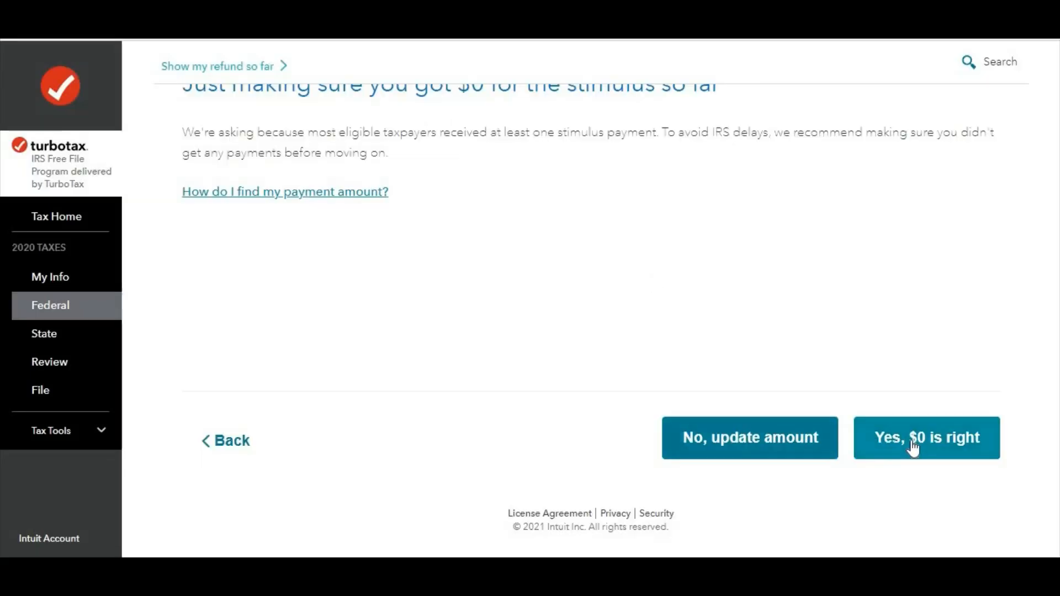
{"action": "left_click", "coordinate": [912, 445]}
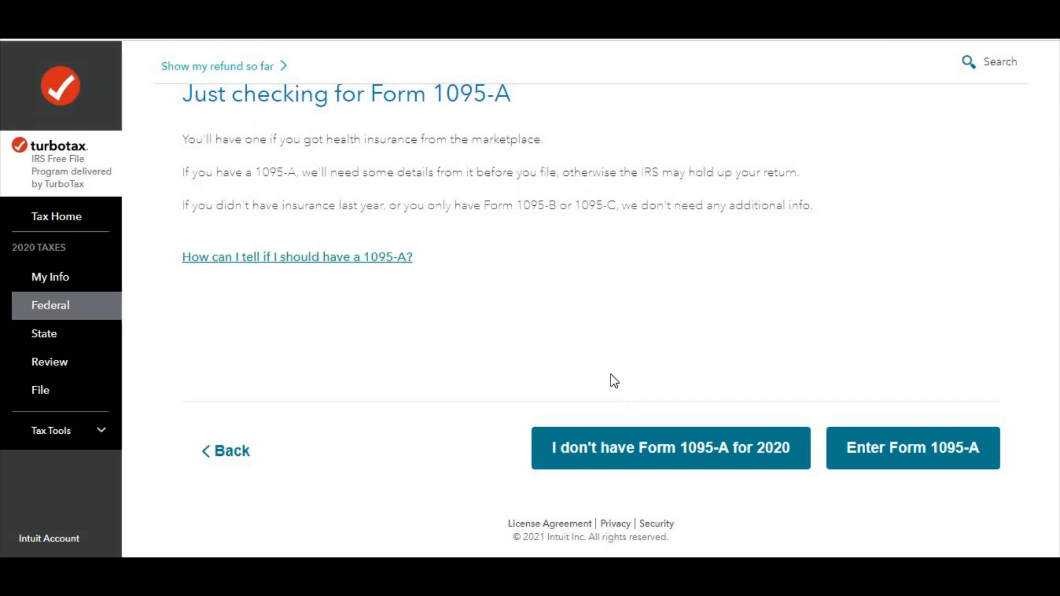
Review the Form 1095-A health insurance check and declare having no Form 1095-A for 2020.
{"action": "scroll", "coordinate": [480, 221], "scroll_direction": "up", "scroll_amount": 2}
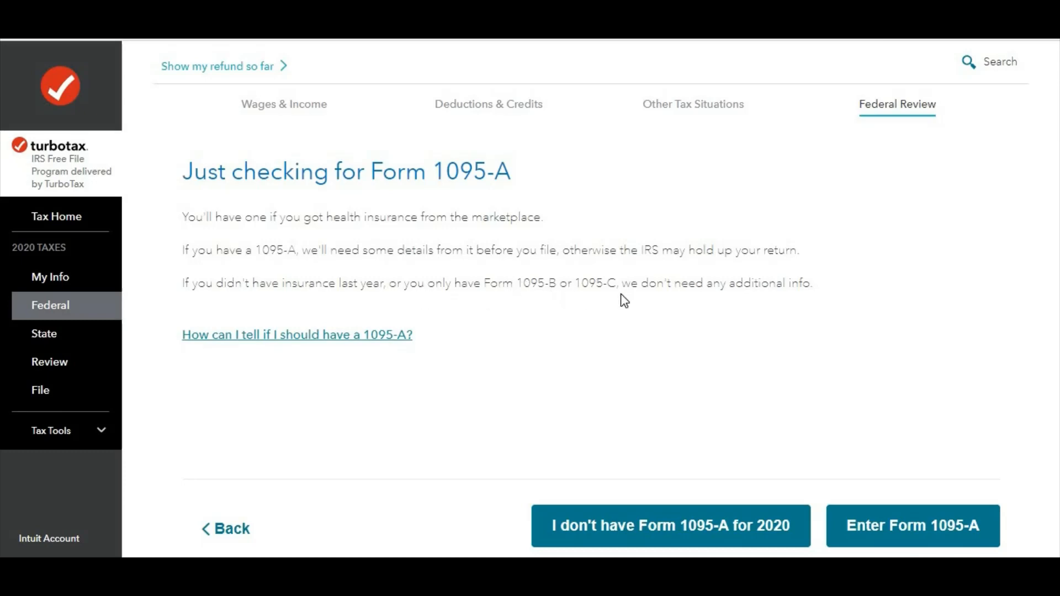
{"action": "scroll", "coordinate": [653, 301], "scroll_direction": "down", "scroll_amount": 2}
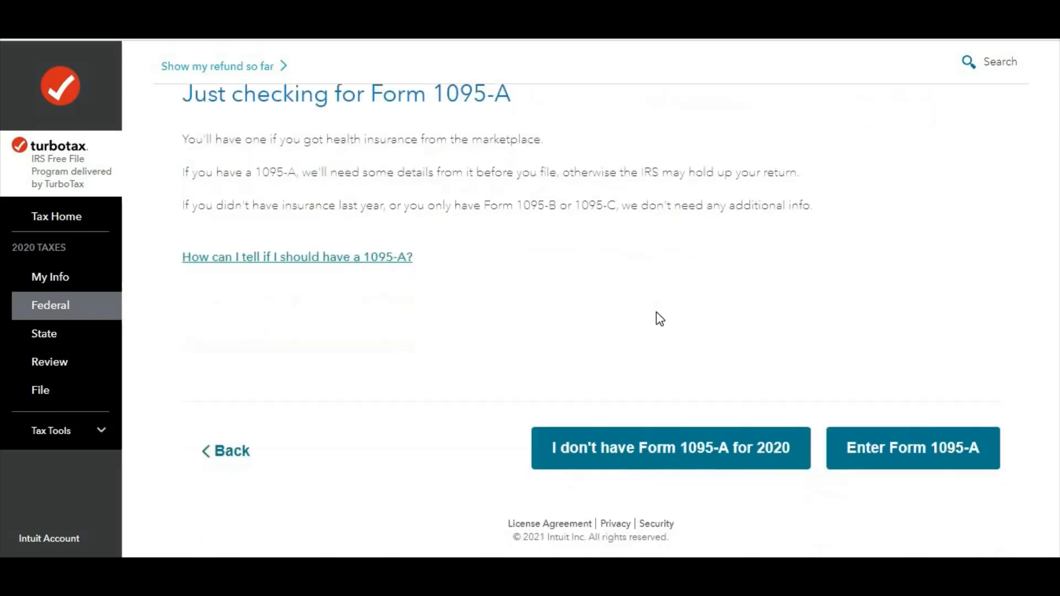
{"action": "scroll", "coordinate": [660, 343], "scroll_direction": "down", "scroll_amount": 1}
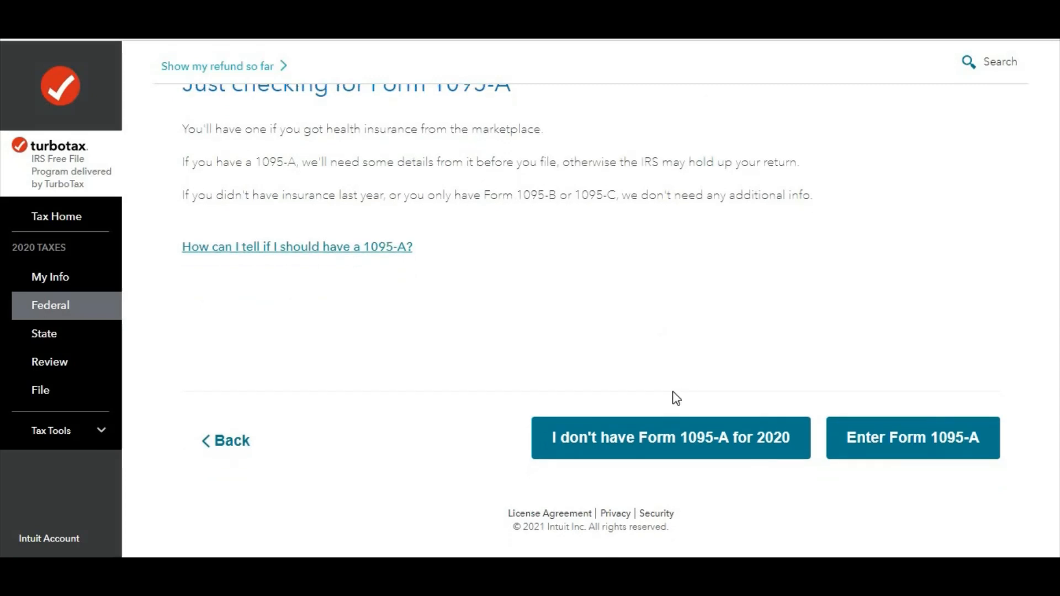
{"action": "left_click", "coordinate": [678, 442]}
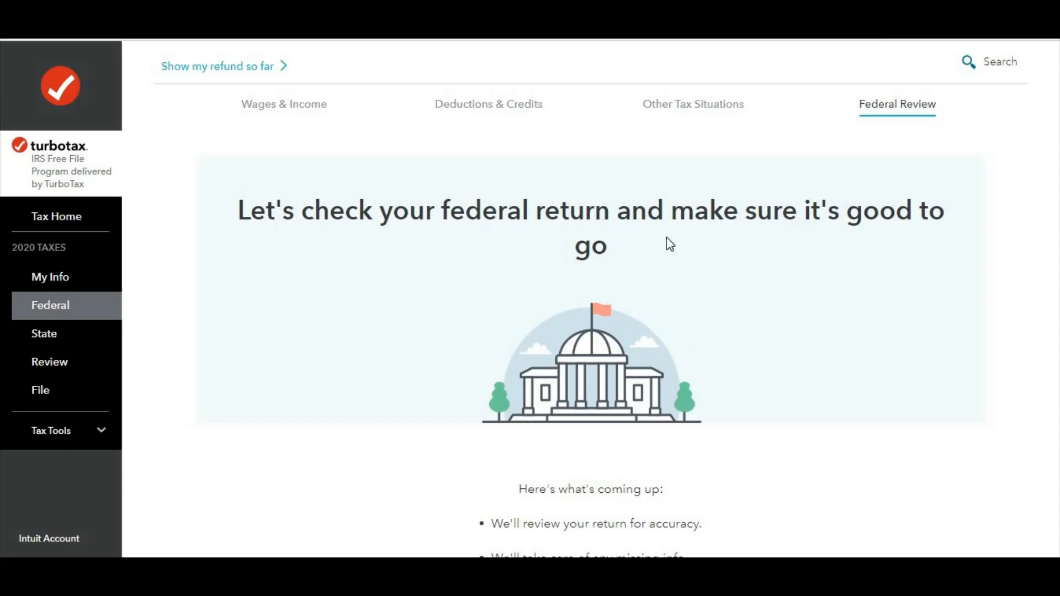
Run the federal return accuracy check and open the answers-to-review item on the to-do list.
{"action": "scroll", "coordinate": [677, 248], "scroll_direction": "down", "scroll_amount": 4}
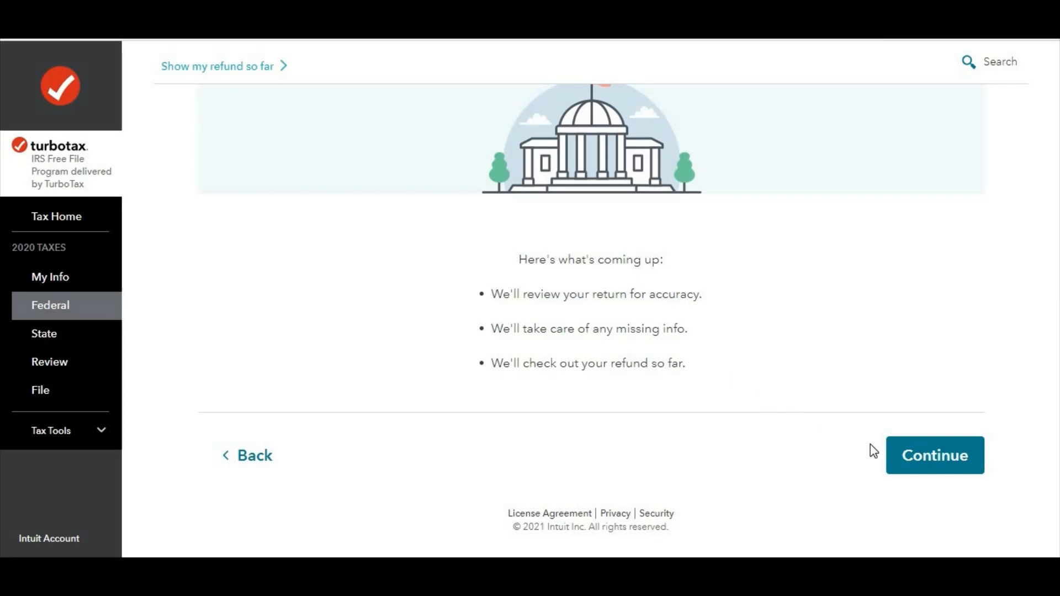
{"action": "left_click", "coordinate": [893, 462]}
{"action": "scroll", "coordinate": [894, 463], "scroll_direction": "down", "scroll_amount": 3}
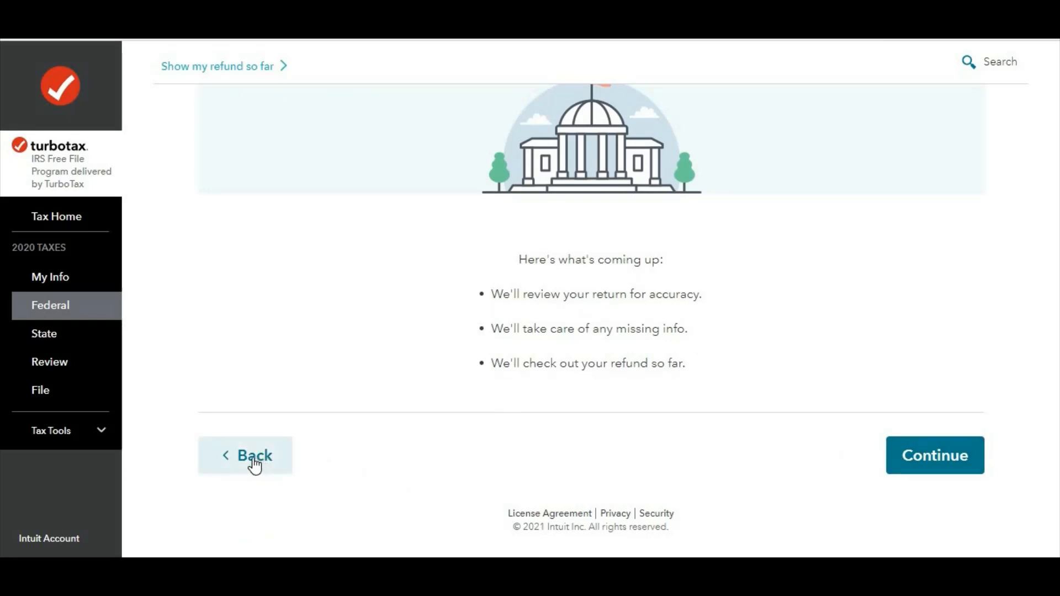
{"action": "left_click", "coordinate": [965, 453]}
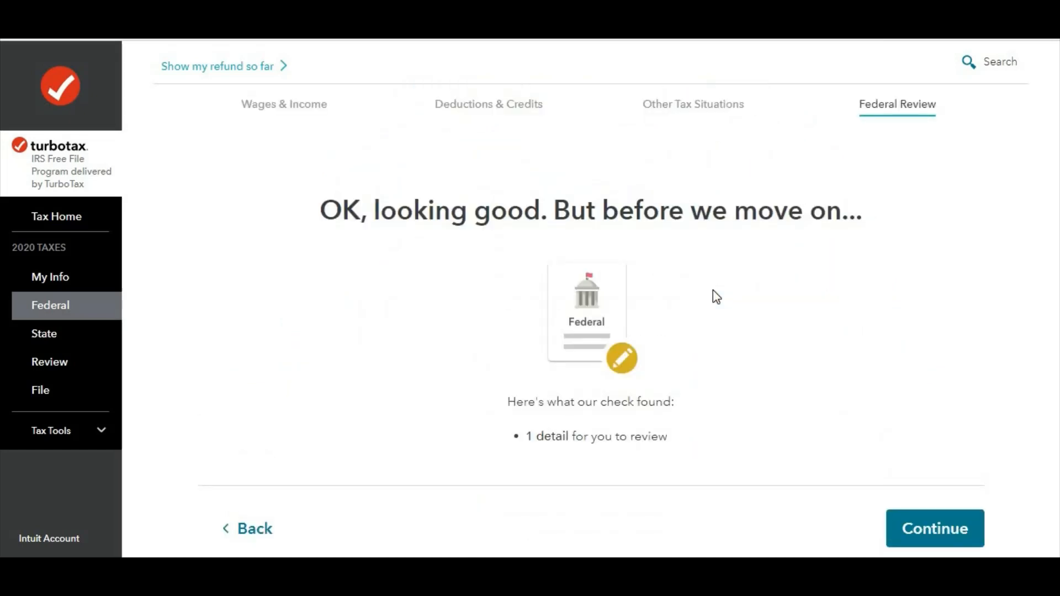
{"action": "scroll", "coordinate": [716, 297], "scroll_direction": "down", "scroll_amount": 2}
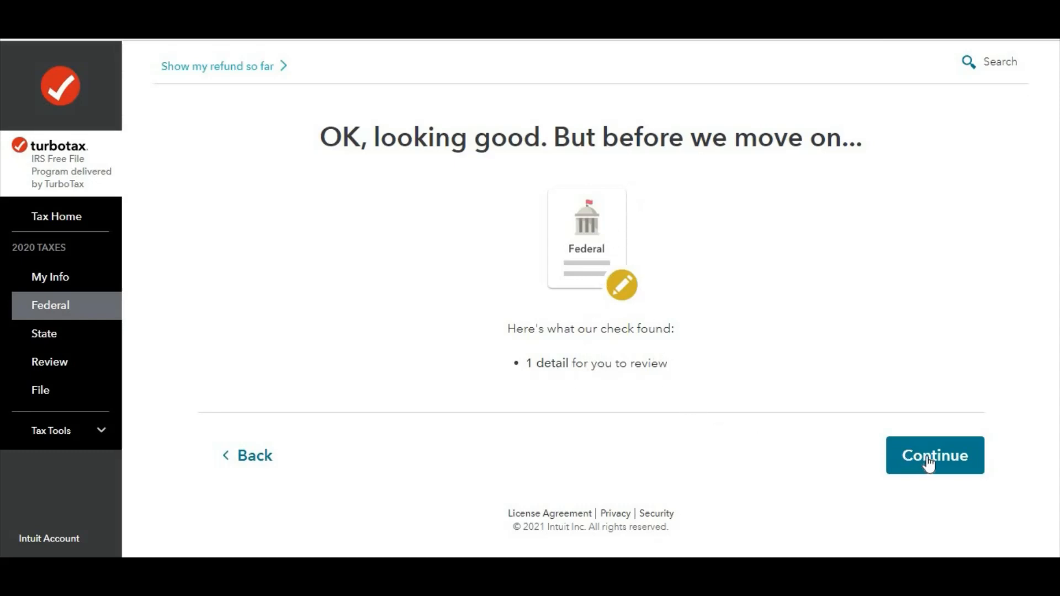
{"action": "left_click", "coordinate": [927, 462]}
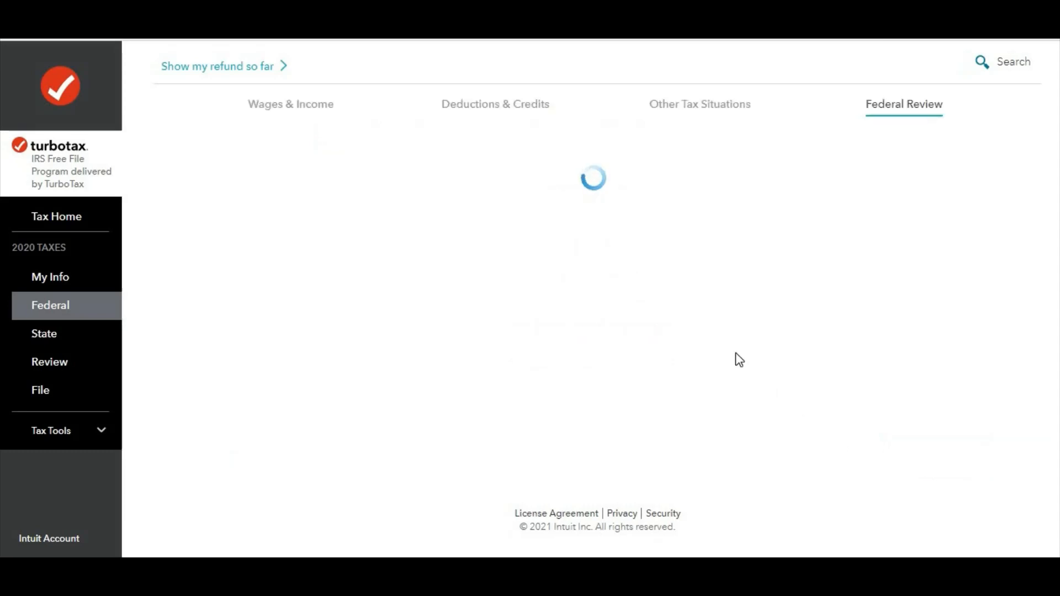
{"action": "scroll", "coordinate": [699, 307], "scroll_direction": "down", "scroll_amount": 1}
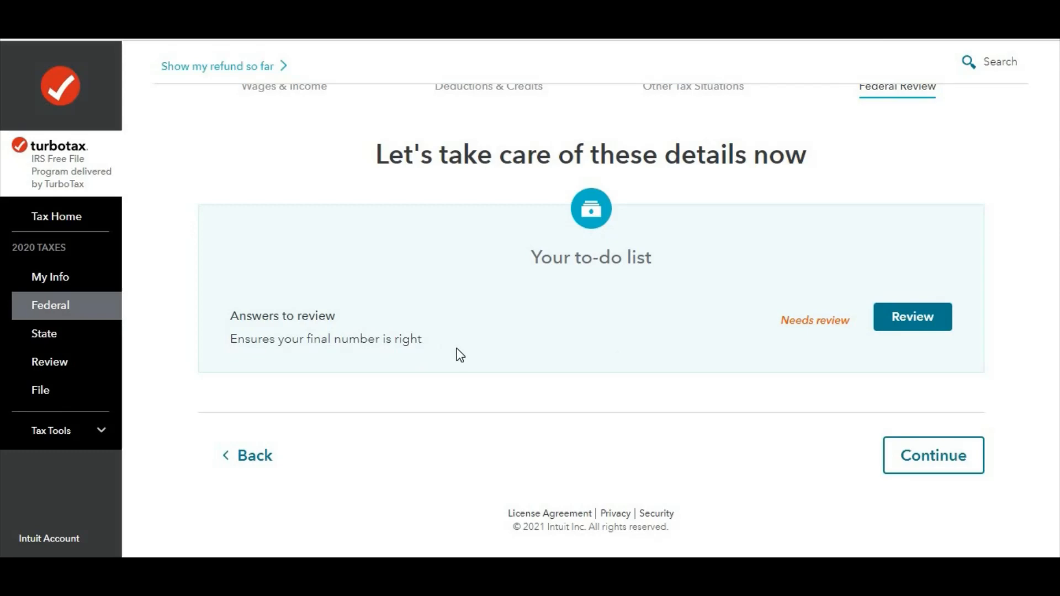
{"action": "left_click", "coordinate": [927, 320]}
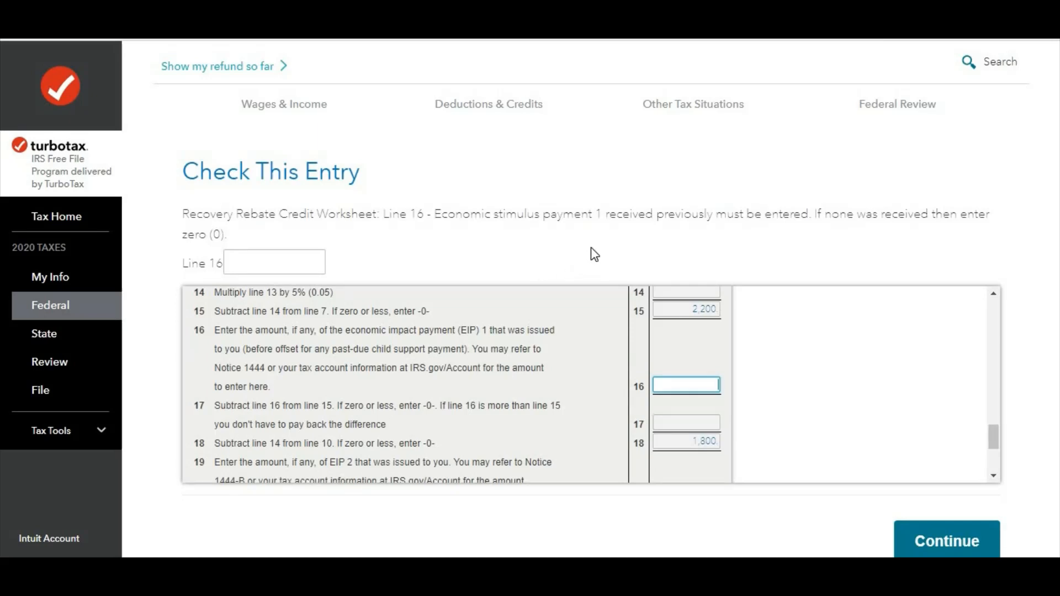
Examine the Recovery Rebate Credit Worksheet from its beginning, reading the eligibility questions on lines 1 to 4.
{"action": "scroll", "coordinate": [589, 244], "scroll_direction": "down", "scroll_amount": 4}
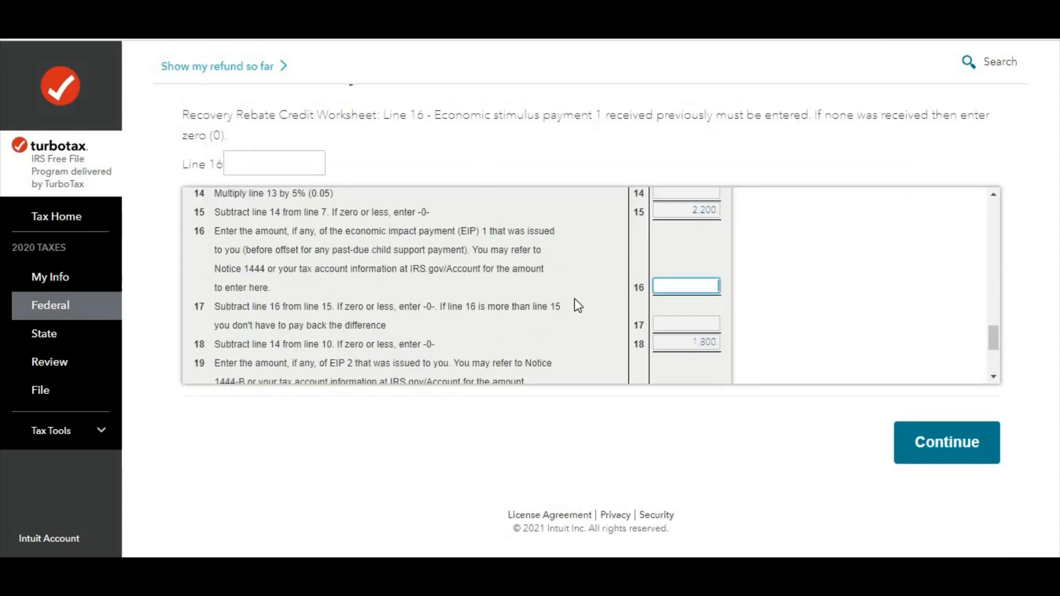
{"action": "scroll", "coordinate": [506, 305], "scroll_direction": "up", "scroll_amount": 3}
{"action": "scroll", "coordinate": [744, 277], "scroll_direction": "up", "scroll_amount": 5}
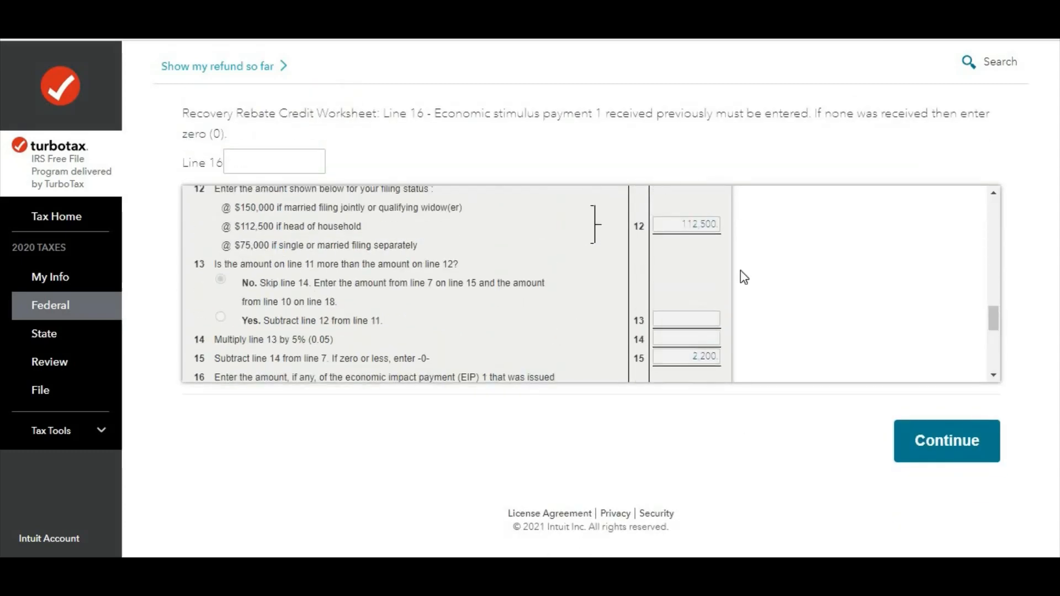
{"action": "scroll", "coordinate": [744, 278], "scroll_direction": "up", "scroll_amount": 5}
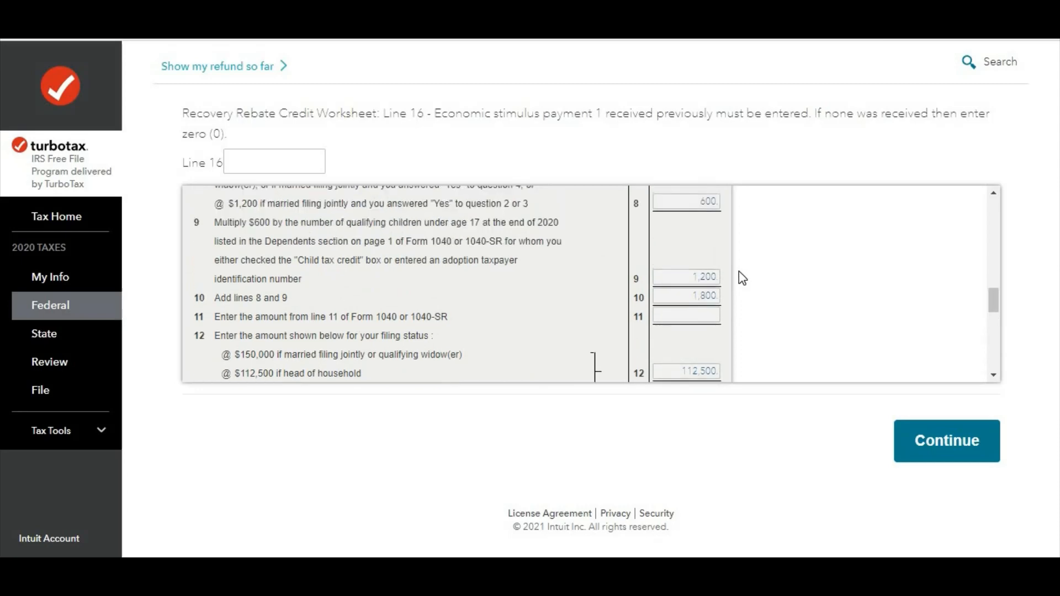
{"action": "scroll", "coordinate": [744, 280], "scroll_direction": "up", "scroll_amount": 5}
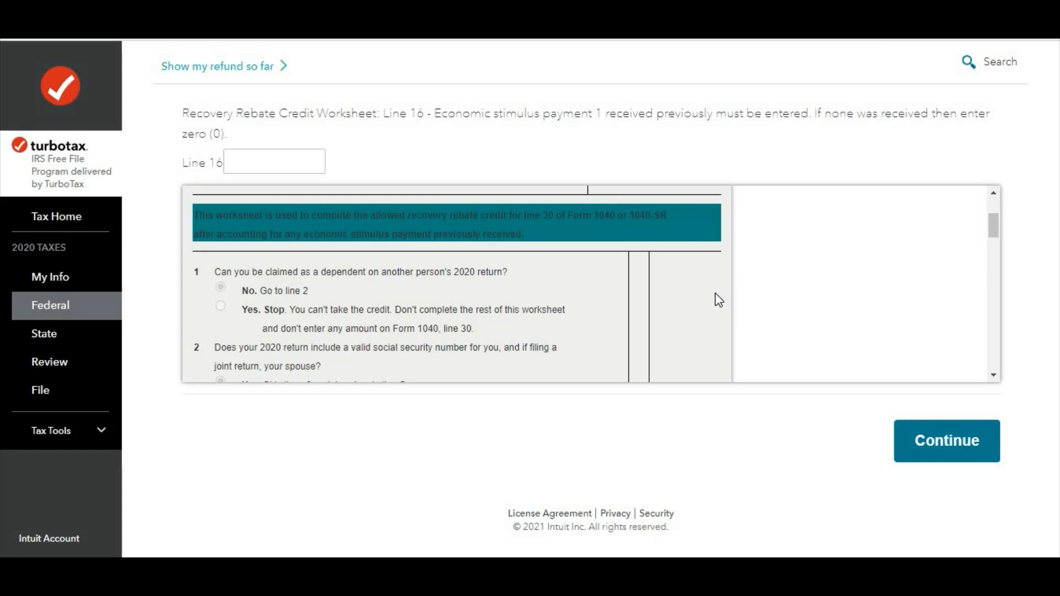
{"action": "scroll", "coordinate": [713, 297], "scroll_direction": "down", "scroll_amount": 2}
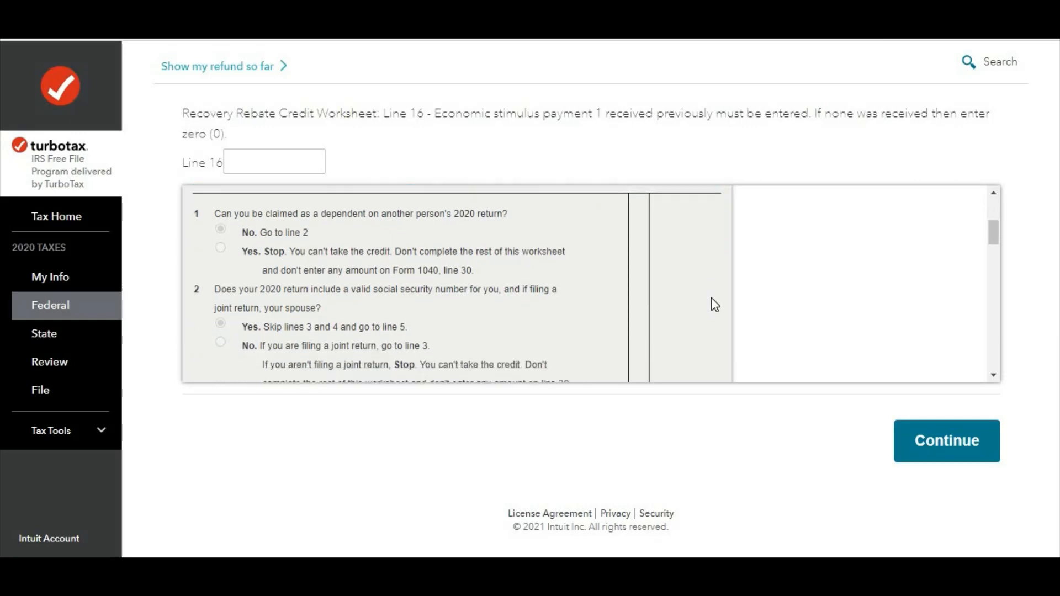
{"action": "scroll", "coordinate": [712, 305], "scroll_direction": "down", "scroll_amount": 1}
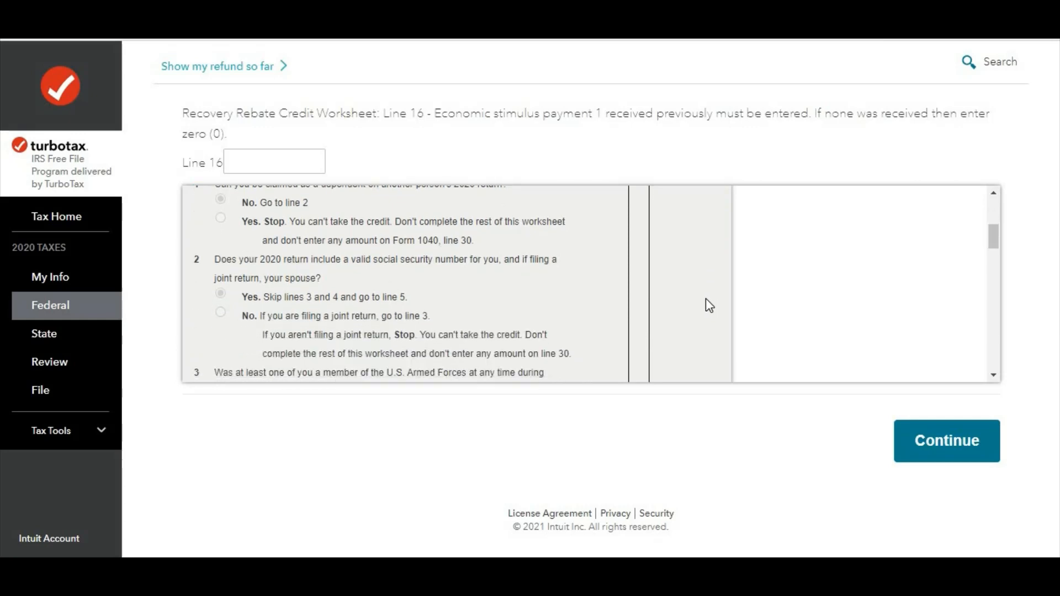
{"action": "scroll", "coordinate": [705, 299], "scroll_direction": "down", "scroll_amount": 3}
{"action": "scroll", "coordinate": [706, 298], "scroll_direction": "down", "scroll_amount": 1}
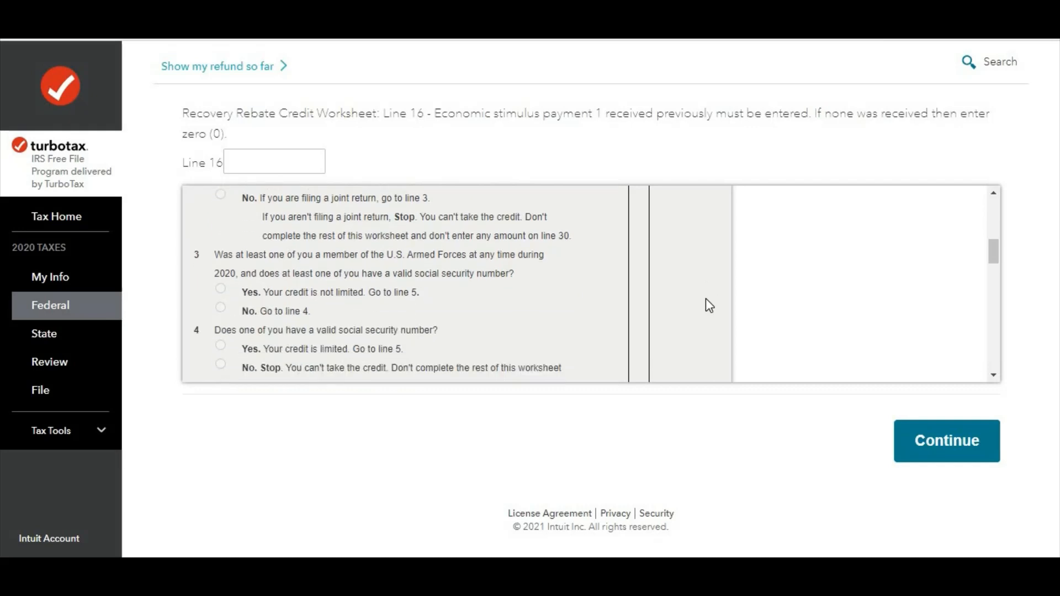
{"action": "scroll", "coordinate": [705, 299], "scroll_direction": "down", "scroll_amount": 2}
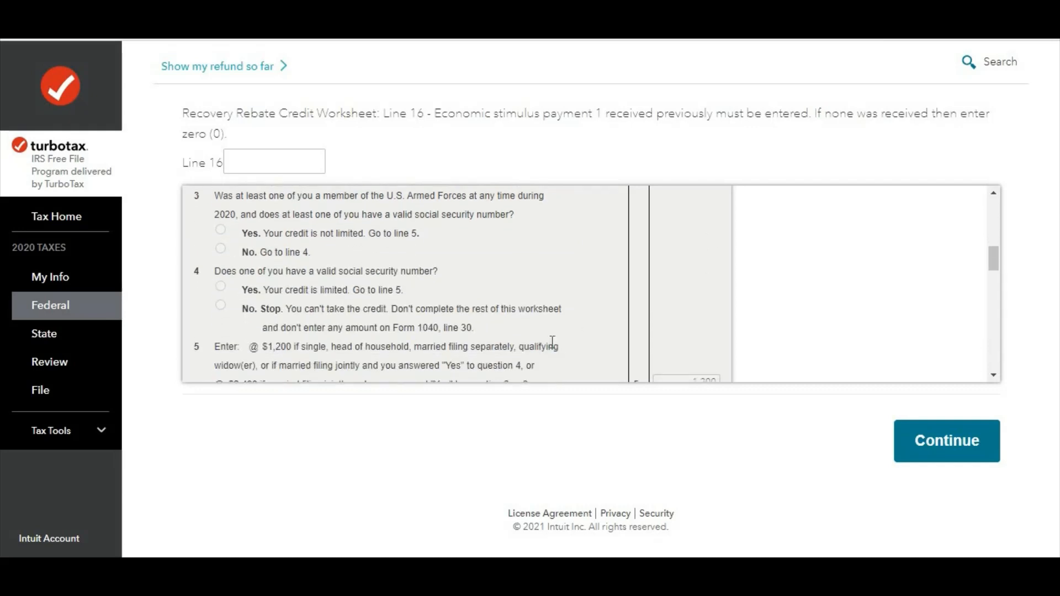
{"action": "scroll", "coordinate": [540, 329], "scroll_direction": "up", "scroll_amount": 1}
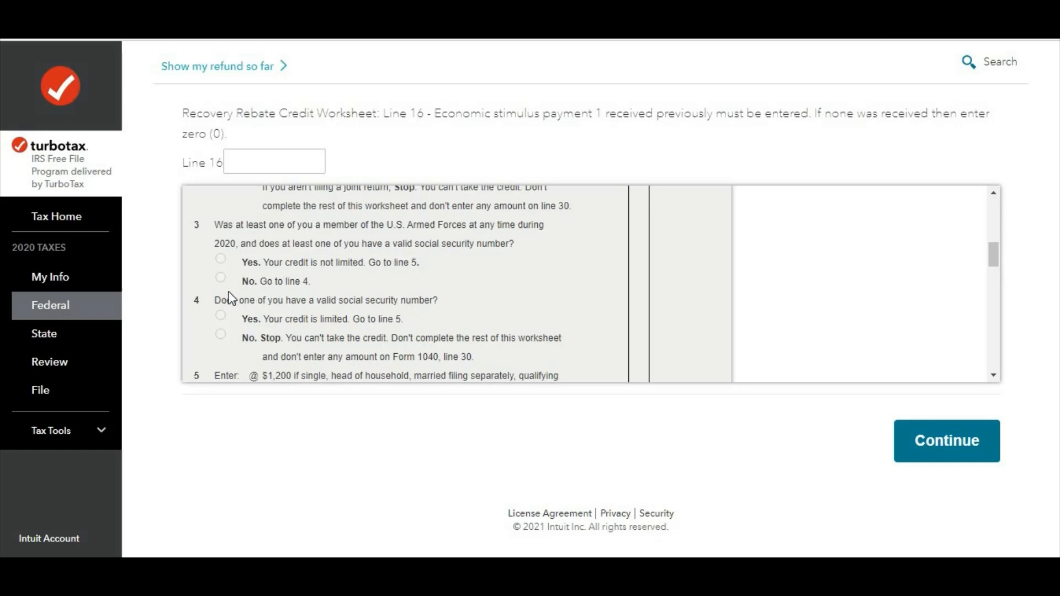
Examine worksheet lines 5 to 10 to see how both stimulus amounts are calculated for the filer and qualifying children.
{"action": "scroll", "coordinate": [519, 285], "scroll_direction": "down", "scroll_amount": 3}
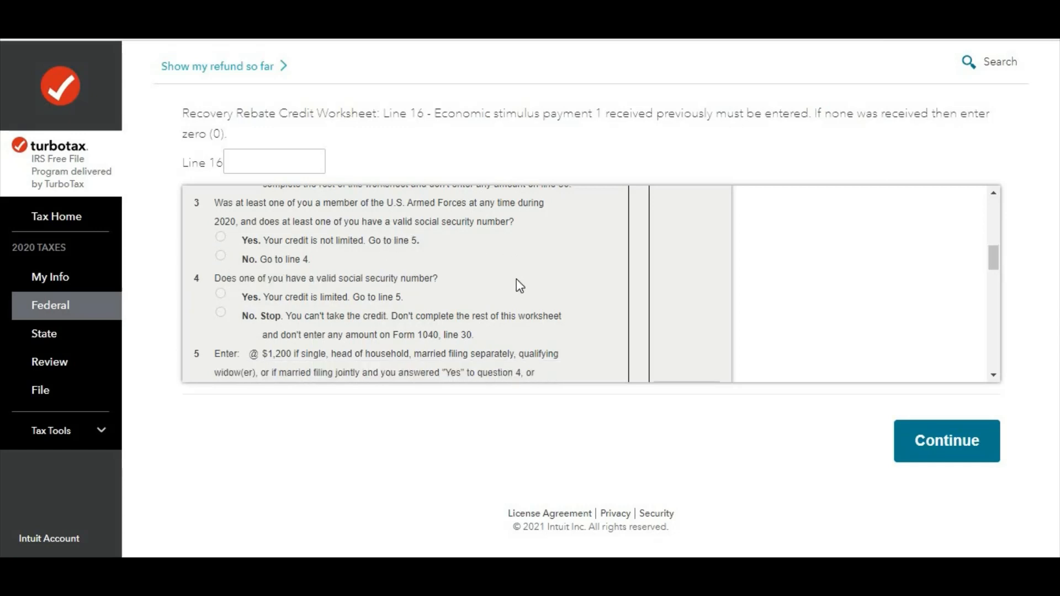
{"action": "scroll", "coordinate": [522, 288], "scroll_direction": "down", "scroll_amount": 1}
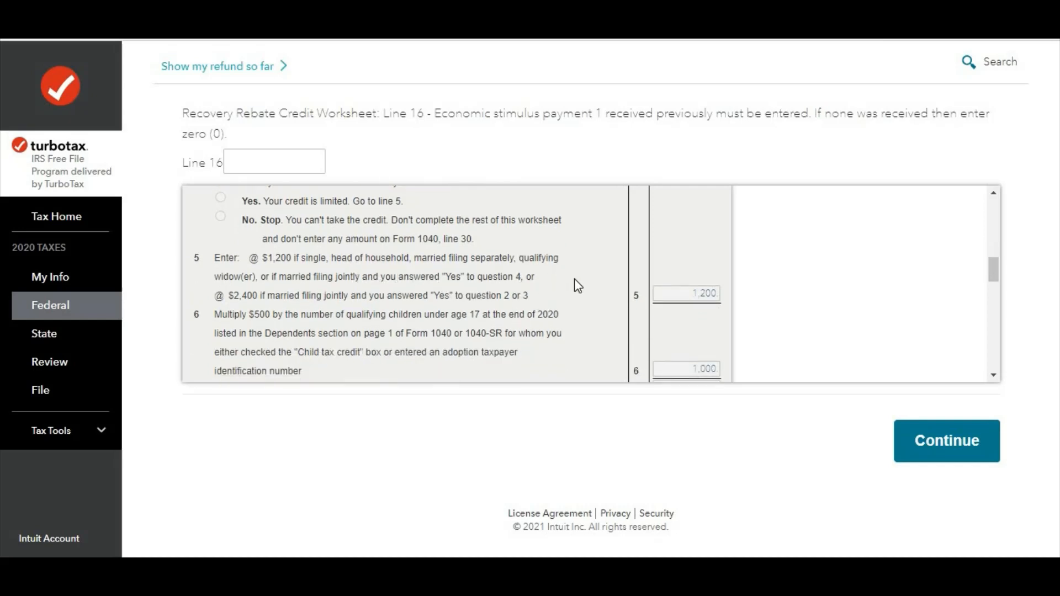
{"action": "scroll", "coordinate": [578, 287], "scroll_direction": "down", "scroll_amount": 1}
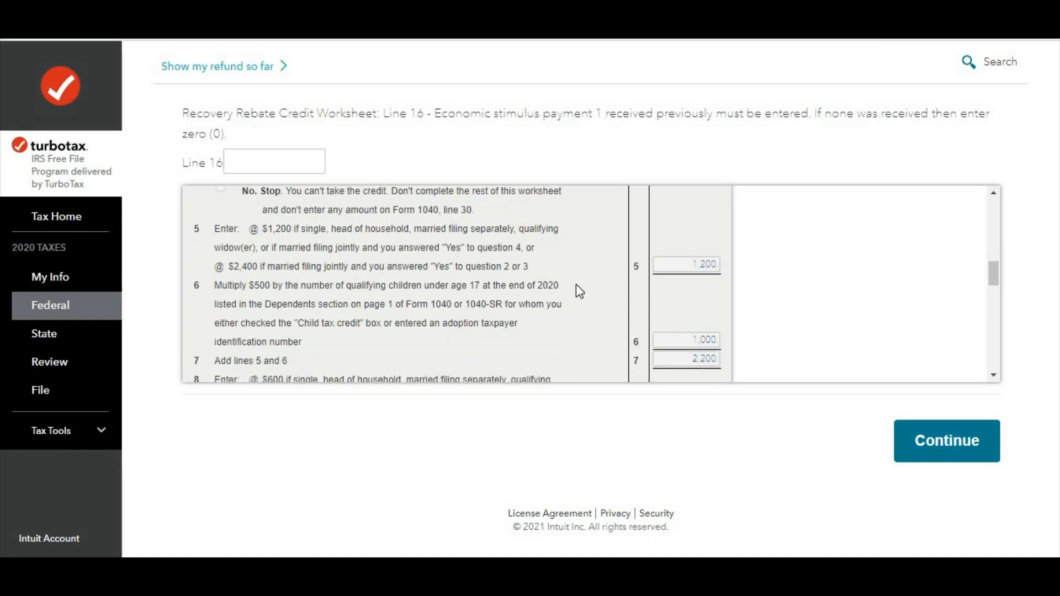
{"action": "scroll", "coordinate": [575, 285], "scroll_direction": "down", "scroll_amount": 1}
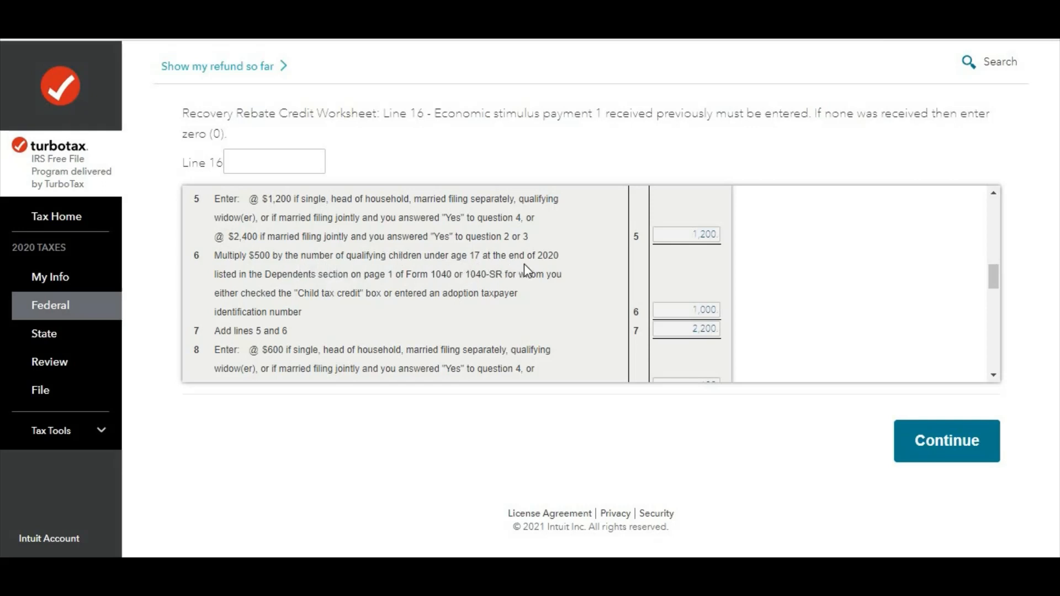
{"action": "scroll", "coordinate": [543, 267], "scroll_direction": "up", "scroll_amount": 1}
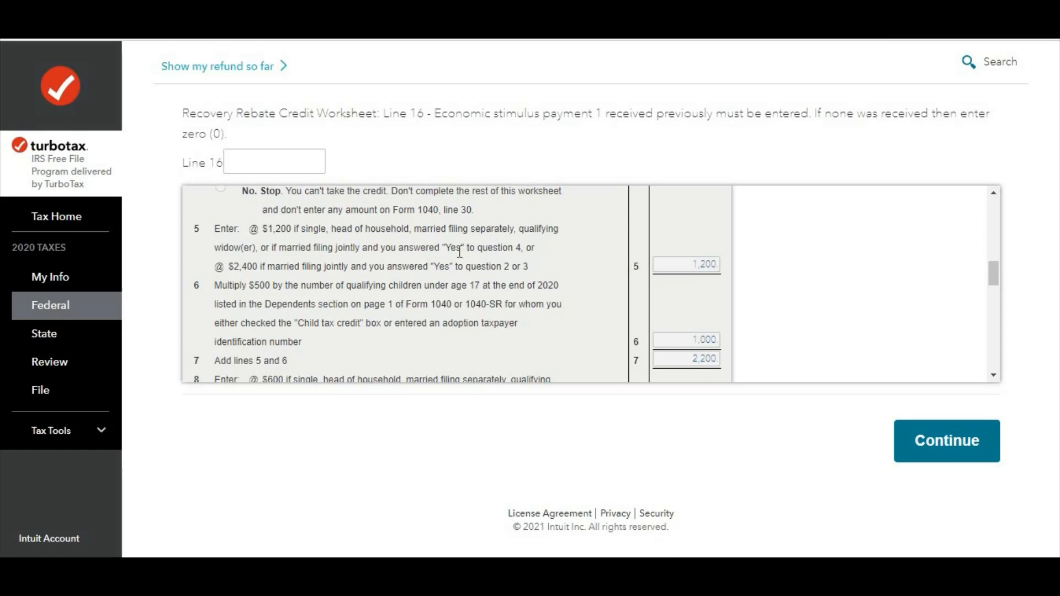
{"action": "scroll", "coordinate": [487, 284], "scroll_direction": "down", "scroll_amount": 1}
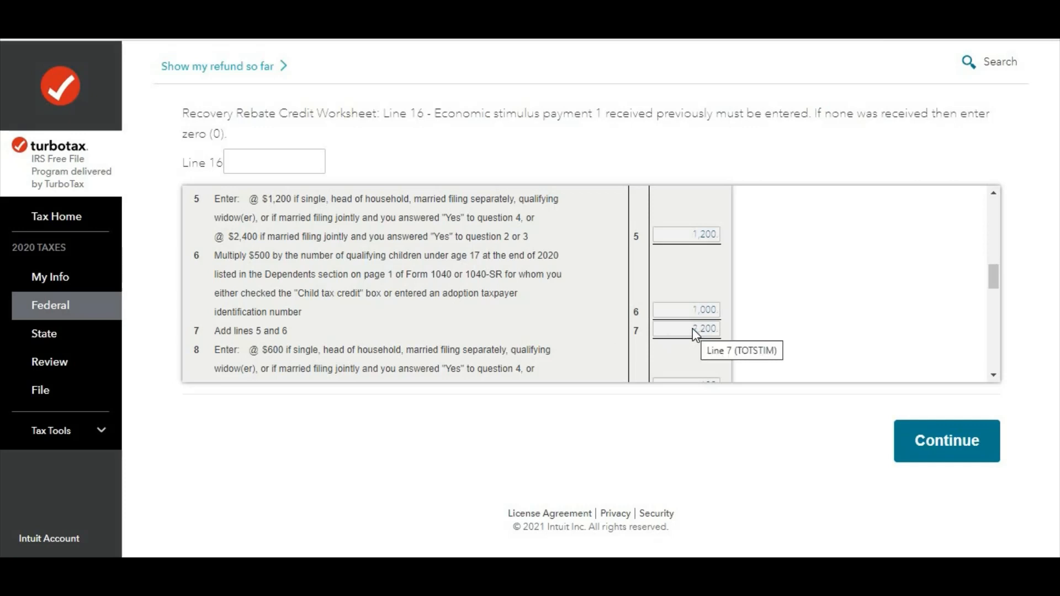
{"action": "scroll", "coordinate": [670, 327], "scroll_direction": "down", "scroll_amount": 3}
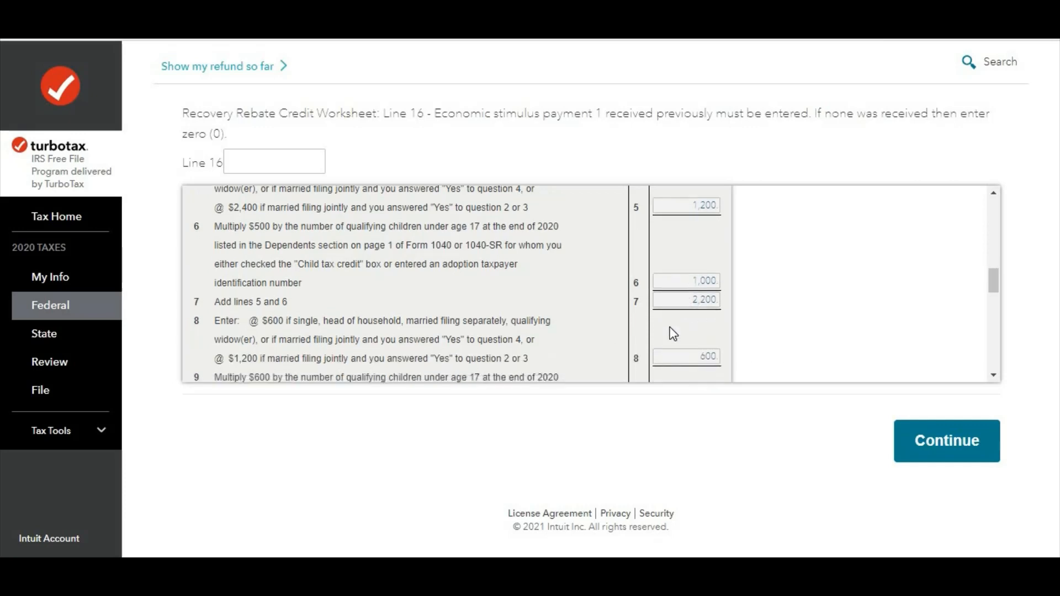
{"action": "scroll", "coordinate": [667, 320], "scroll_direction": "down", "scroll_amount": 1}
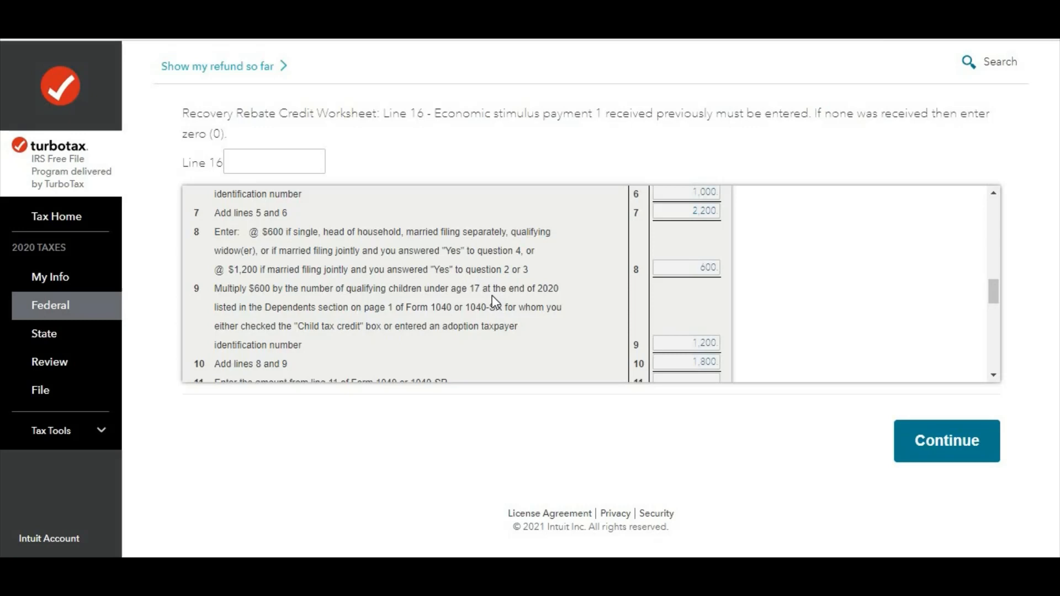
Examine worksheet lines 11 to 16, covering the income thresholds by filing status and the first stimulus payment received.
{"action": "scroll", "coordinate": [492, 296], "scroll_direction": "down", "scroll_amount": 3}
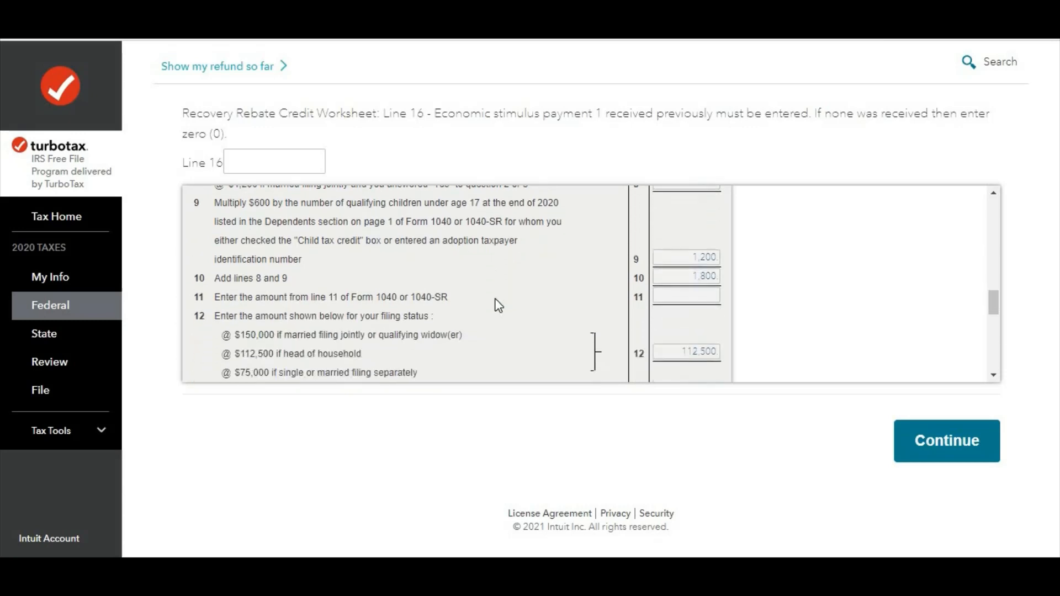
{"action": "scroll", "coordinate": [495, 299], "scroll_direction": "down", "scroll_amount": 1}
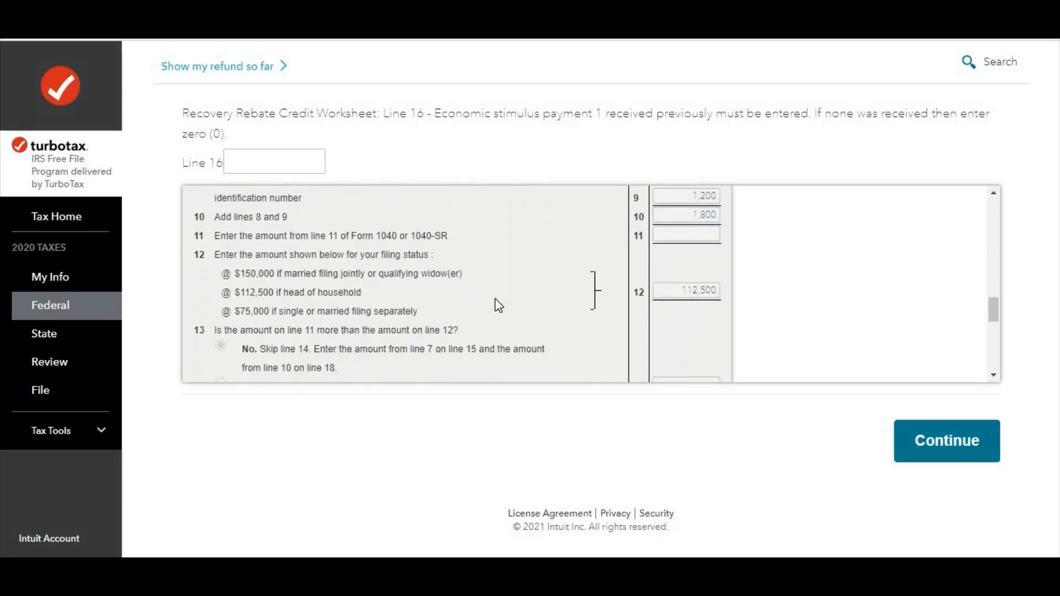
{"action": "scroll", "coordinate": [495, 301], "scroll_direction": "down", "scroll_amount": 1}
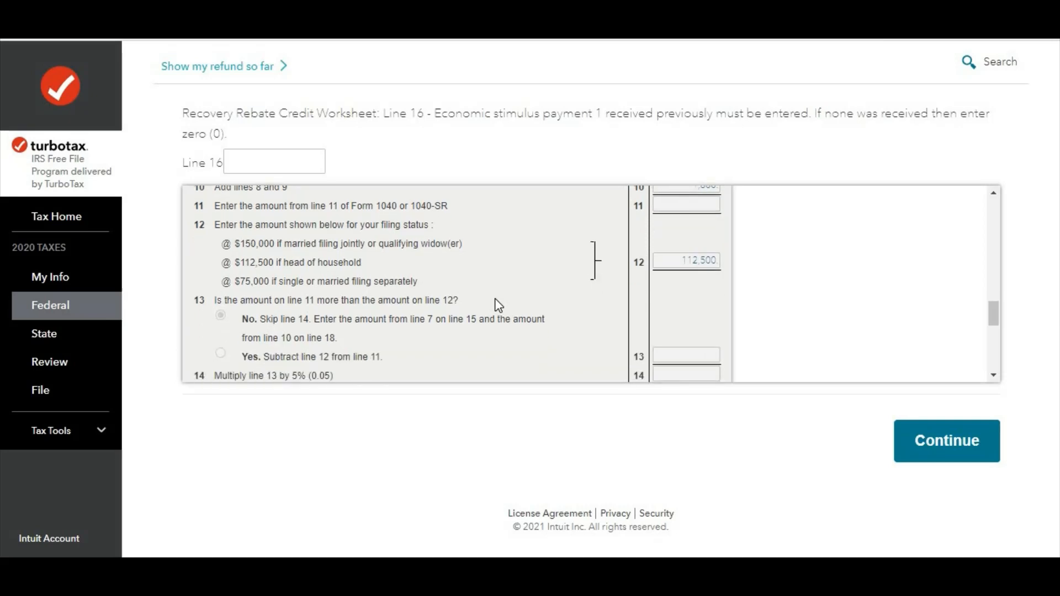
{"action": "scroll", "coordinate": [495, 301], "scroll_direction": "down", "scroll_amount": 3}
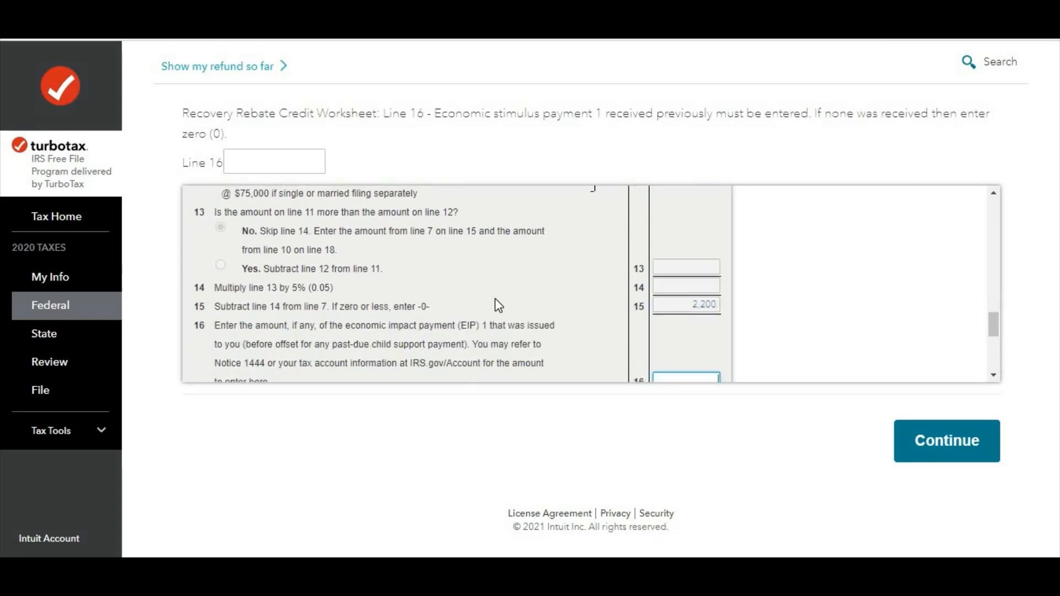
{"action": "scroll", "coordinate": [495, 298], "scroll_direction": "down", "scroll_amount": 1}
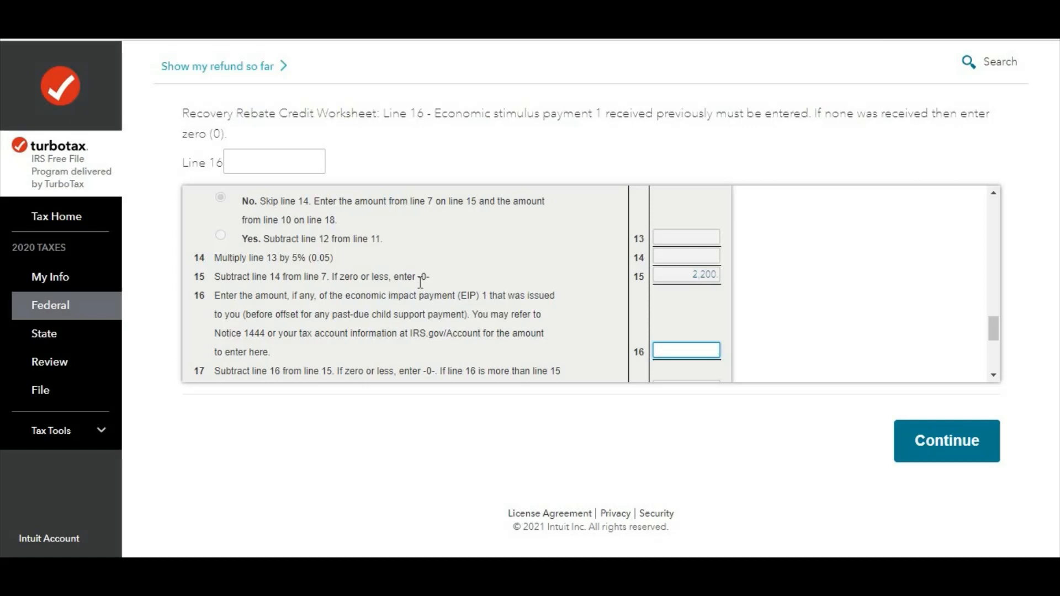
Compare the stimulus totals on worksheet lines 7 and 10 with the income-limit instructions on lines 11 to 15.
{"action": "scroll", "coordinate": [424, 282], "scroll_direction": "up", "scroll_amount": 5}
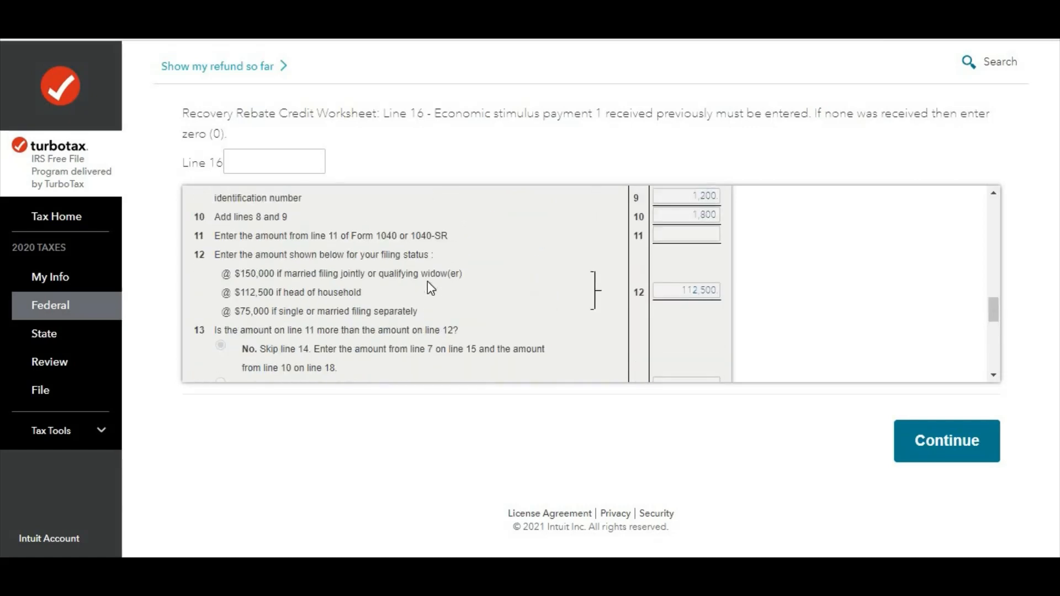
{"action": "scroll", "coordinate": [427, 281], "scroll_direction": "up", "scroll_amount": 3}
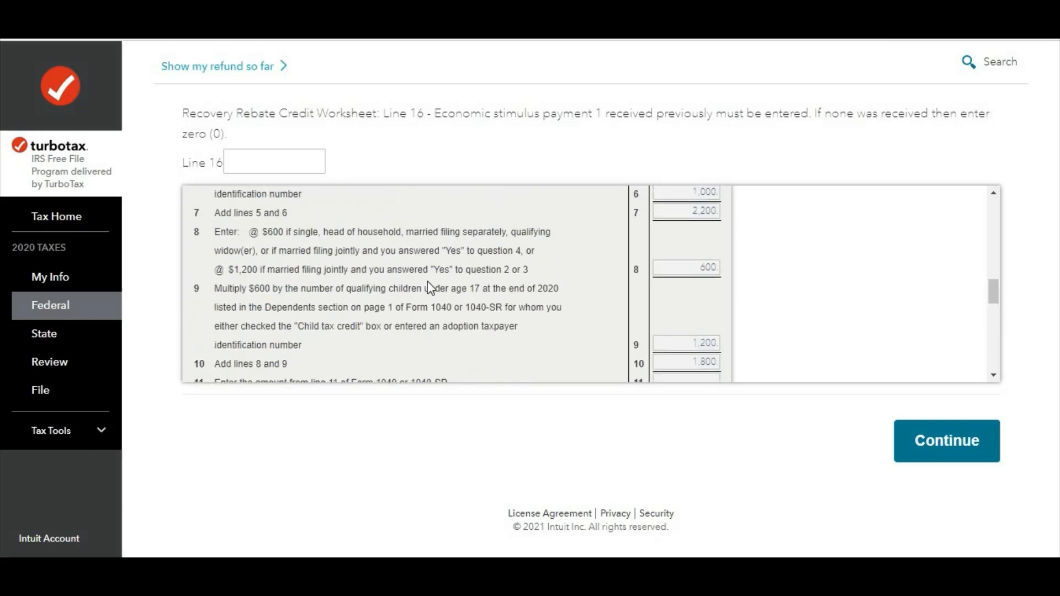
{"action": "scroll", "coordinate": [427, 280], "scroll_direction": "up", "scroll_amount": 1}
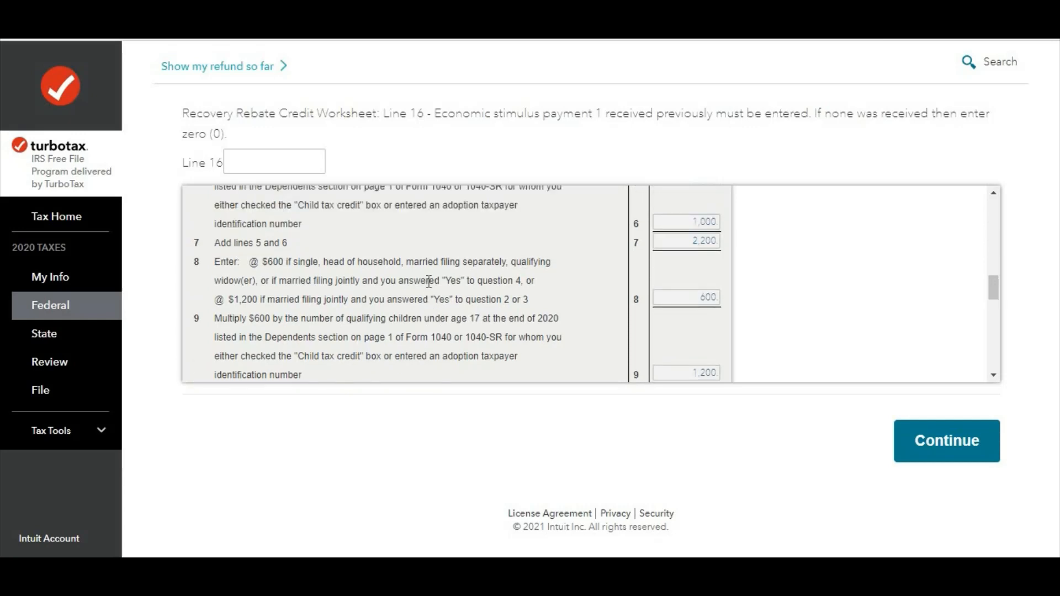
{"action": "scroll", "coordinate": [427, 281], "scroll_direction": "down", "scroll_amount": 3}
{"action": "scroll", "coordinate": [433, 291], "scroll_direction": "down", "scroll_amount": 2}
{"action": "scroll", "coordinate": [432, 291], "scroll_direction": "up", "scroll_amount": 1}
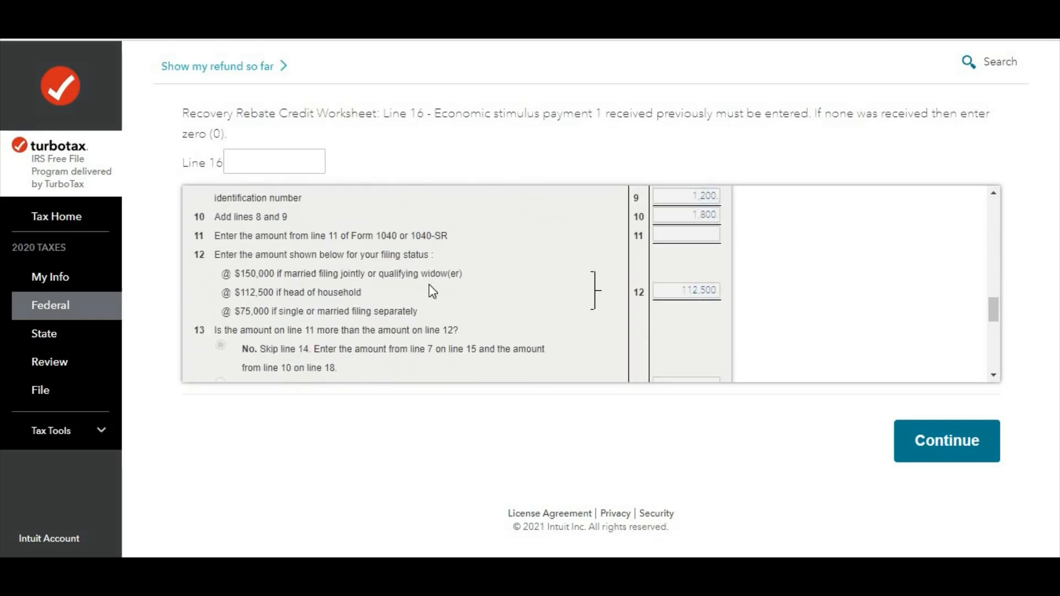
{"action": "scroll", "coordinate": [432, 291], "scroll_direction": "down", "scroll_amount": 3}
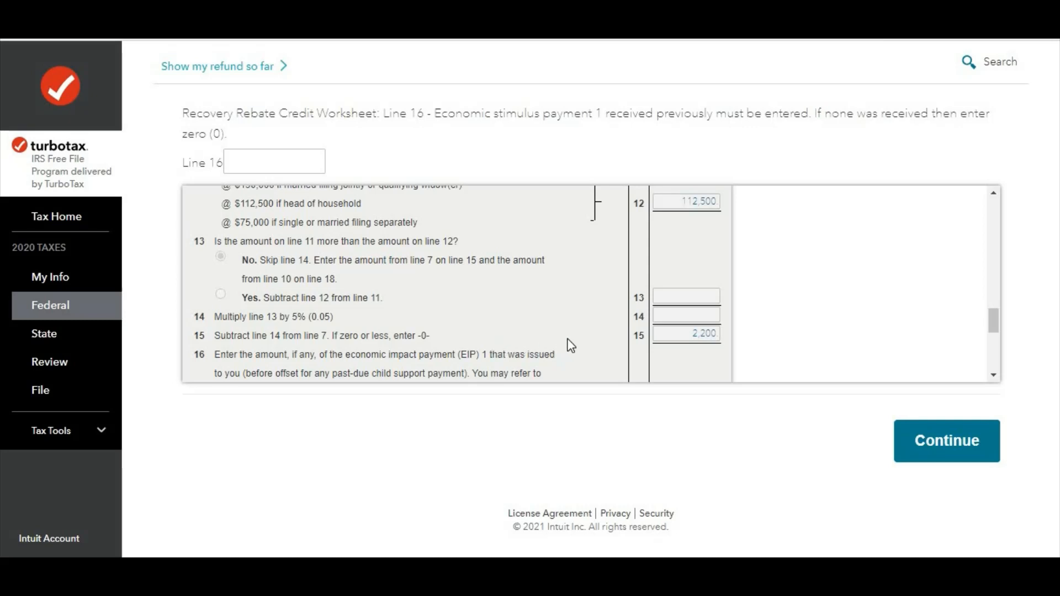
{"action": "scroll", "coordinate": [566, 339], "scroll_direction": "up", "scroll_amount": 3}
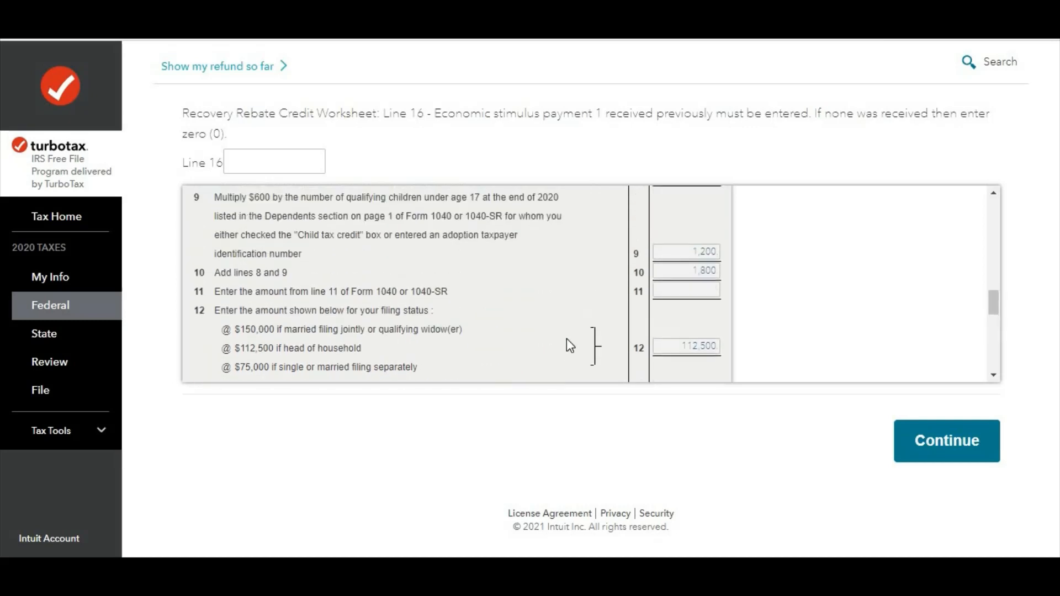
{"action": "scroll", "coordinate": [566, 339], "scroll_direction": "up", "scroll_amount": 3}
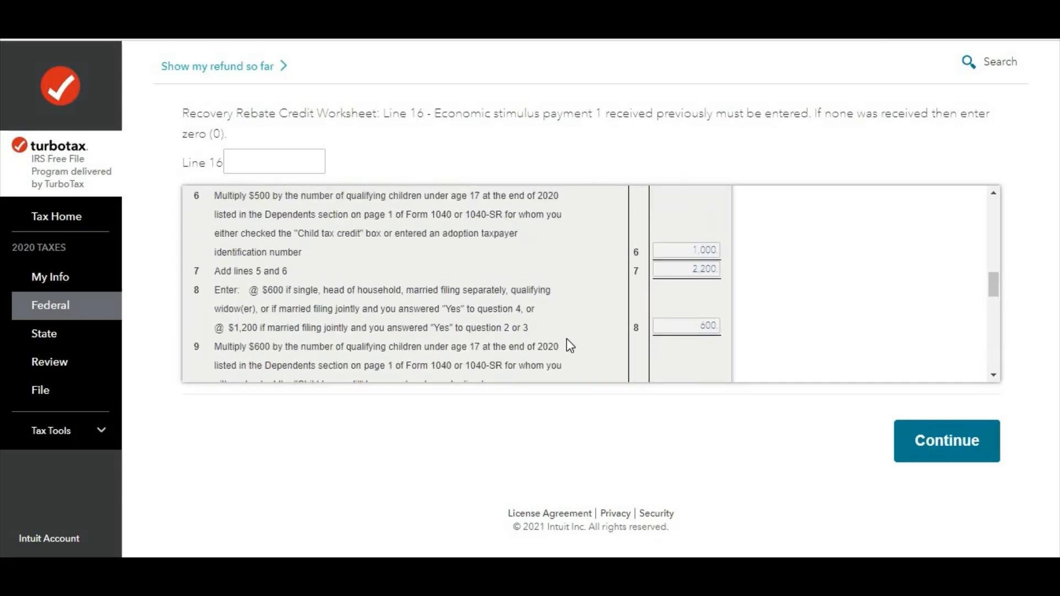
{"action": "scroll", "coordinate": [566, 339], "scroll_direction": "down", "scroll_amount": 5}
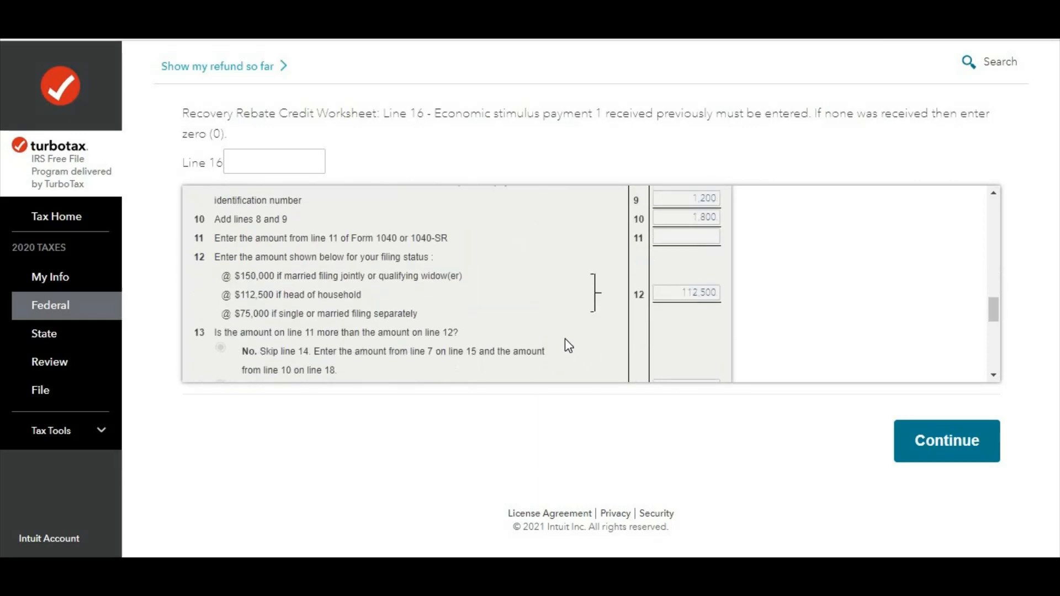
{"action": "scroll", "coordinate": [569, 346], "scroll_direction": "down", "scroll_amount": 3}
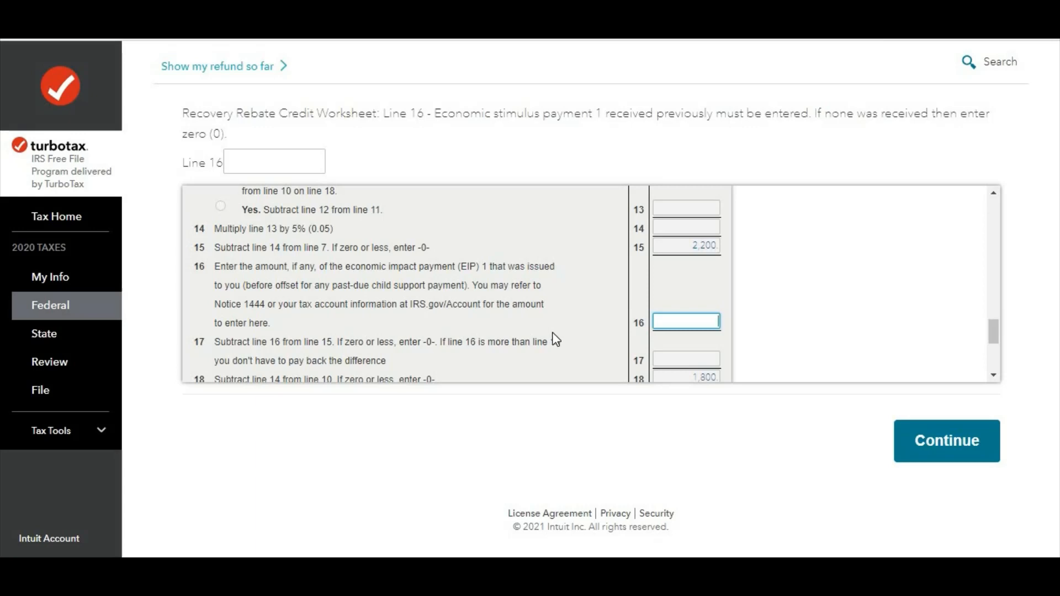
Enter 0 on worksheet line 16 as the amount of economic impact payment 1 that was issued.
{"action": "scroll", "coordinate": [554, 336], "scroll_direction": "down", "scroll_amount": 2}
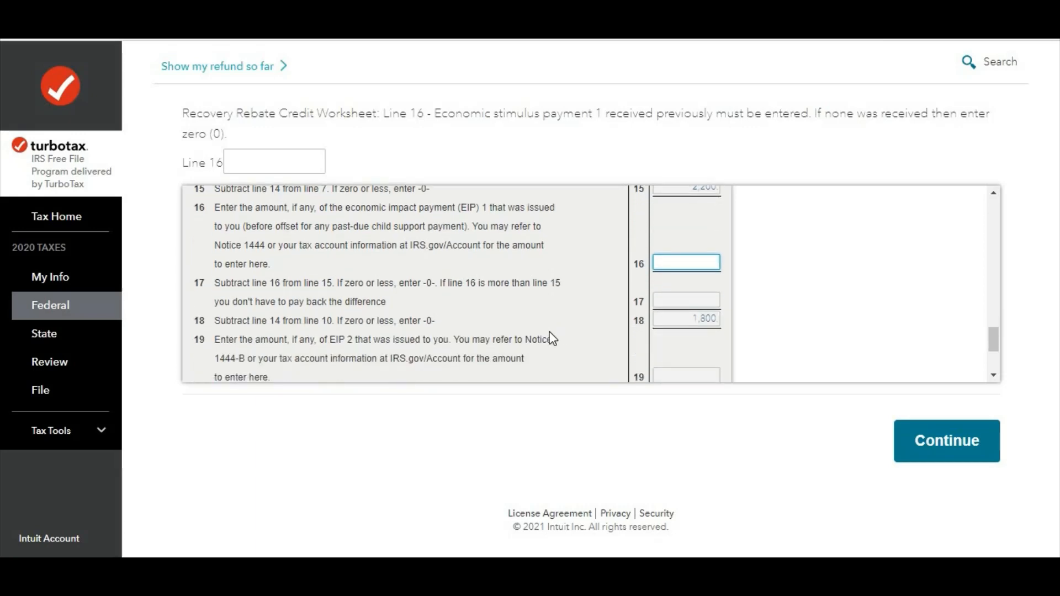
{"action": "scroll", "coordinate": [548, 336], "scroll_direction": "up", "scroll_amount": 1}
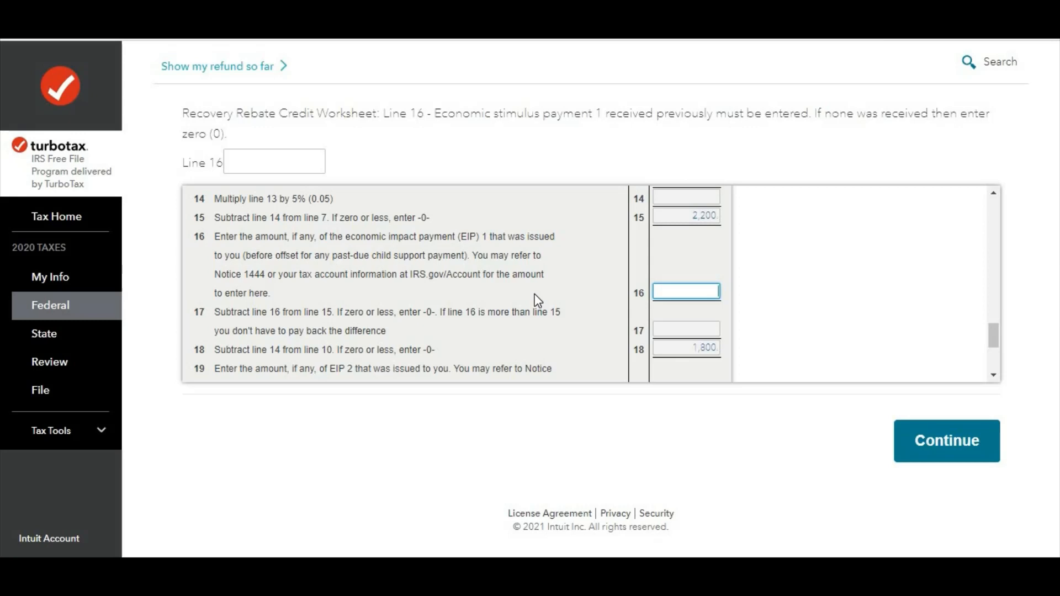
{"action": "type", "text": "0"}
{"action": "left_click", "coordinate": [533, 293]}
{"action": "scroll", "coordinate": [502, 313], "scroll_direction": "down", "scroll_amount": 1}
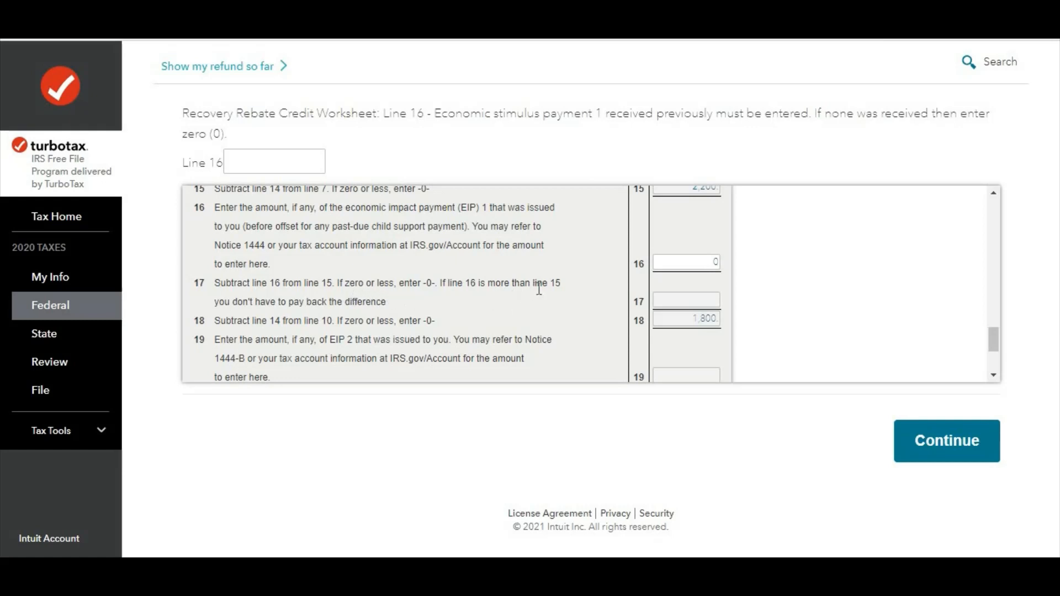
Examine worksheet lines 17 to 21, covering the second stimulus payment and the final Recovery Rebate Credit calculation.
{"action": "scroll", "coordinate": [539, 297], "scroll_direction": "down", "scroll_amount": 2}
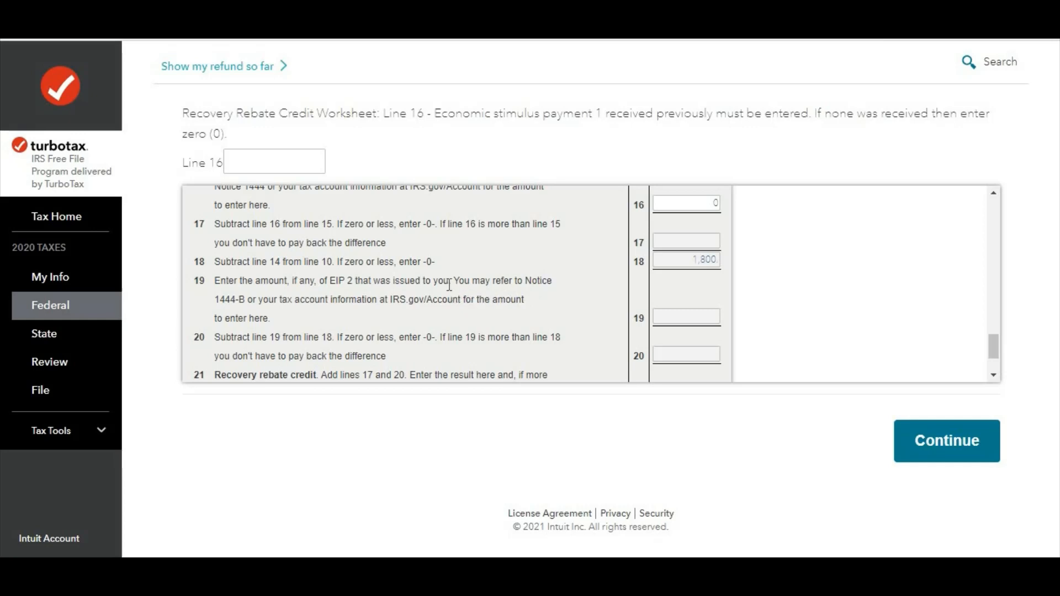
{"action": "scroll", "coordinate": [448, 288], "scroll_direction": "down", "scroll_amount": 3}
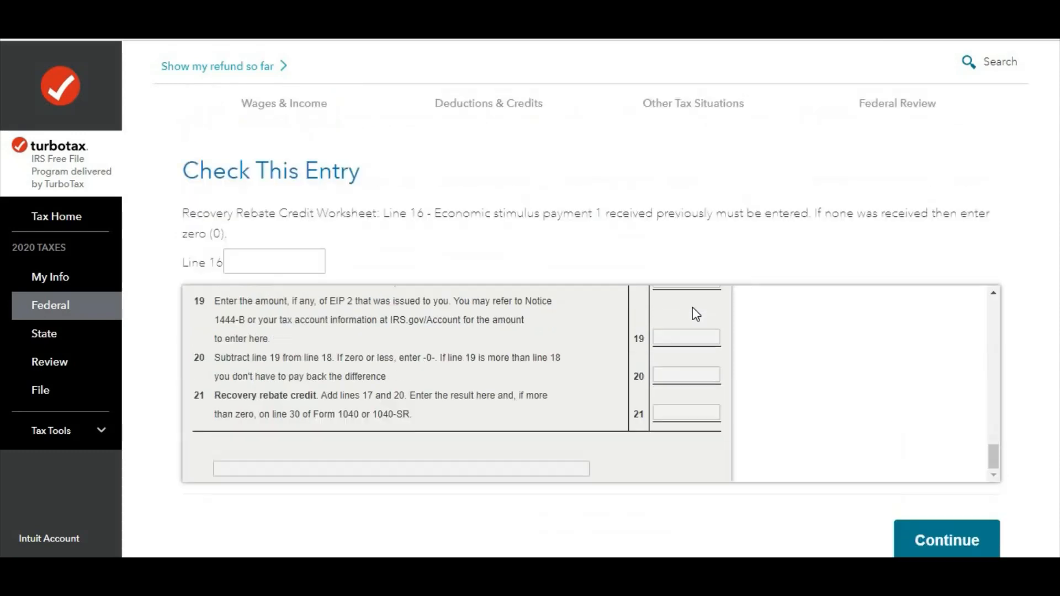
{"action": "scroll", "coordinate": [699, 331], "scroll_direction": "up", "scroll_amount": 3}
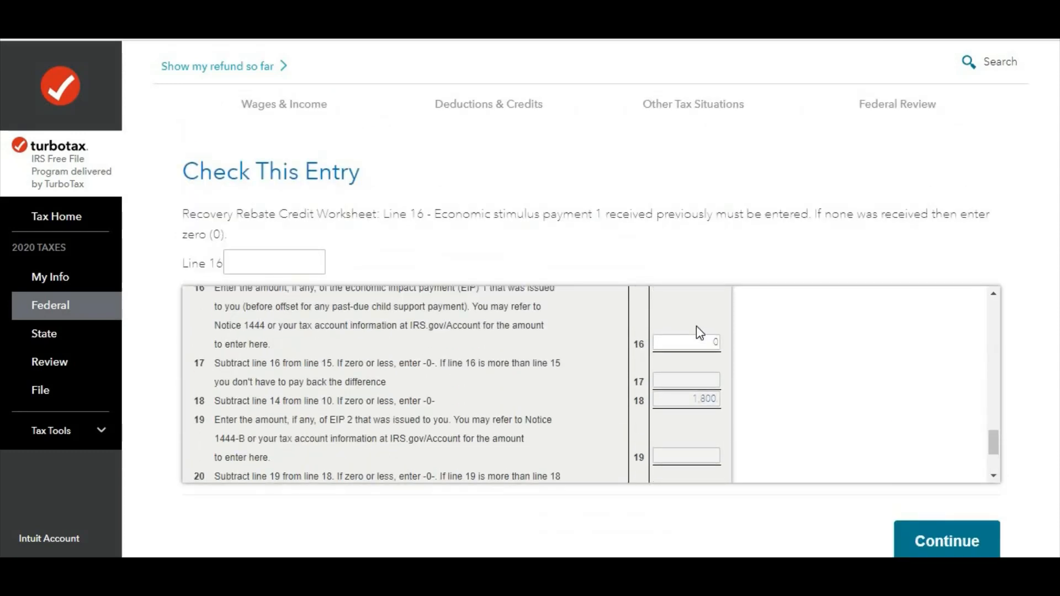
{"action": "scroll", "coordinate": [577, 367], "scroll_direction": "up", "scroll_amount": 2}
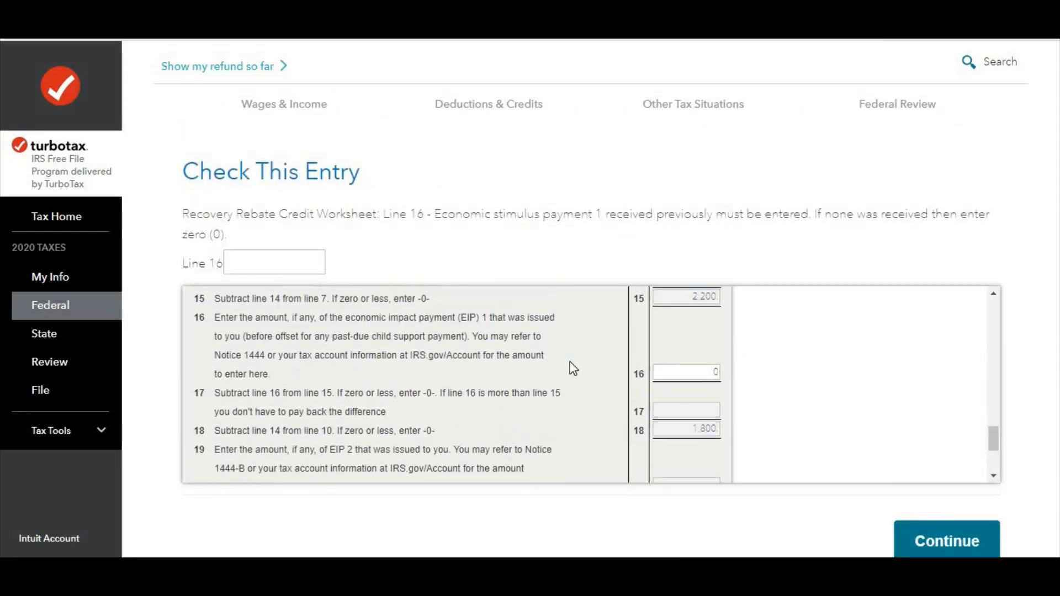
{"action": "scroll", "coordinate": [583, 362], "scroll_direction": "down", "scroll_amount": 4}
{"action": "scroll", "coordinate": [686, 384], "scroll_direction": "down", "scroll_amount": 3}
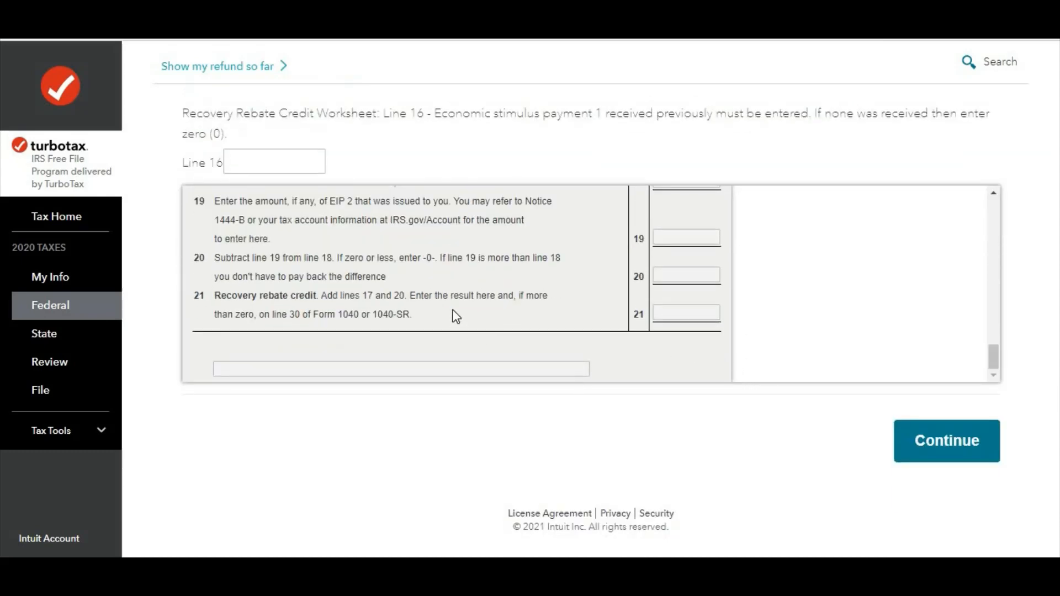
{"action": "scroll", "coordinate": [509, 303], "scroll_direction": "up", "scroll_amount": 1}
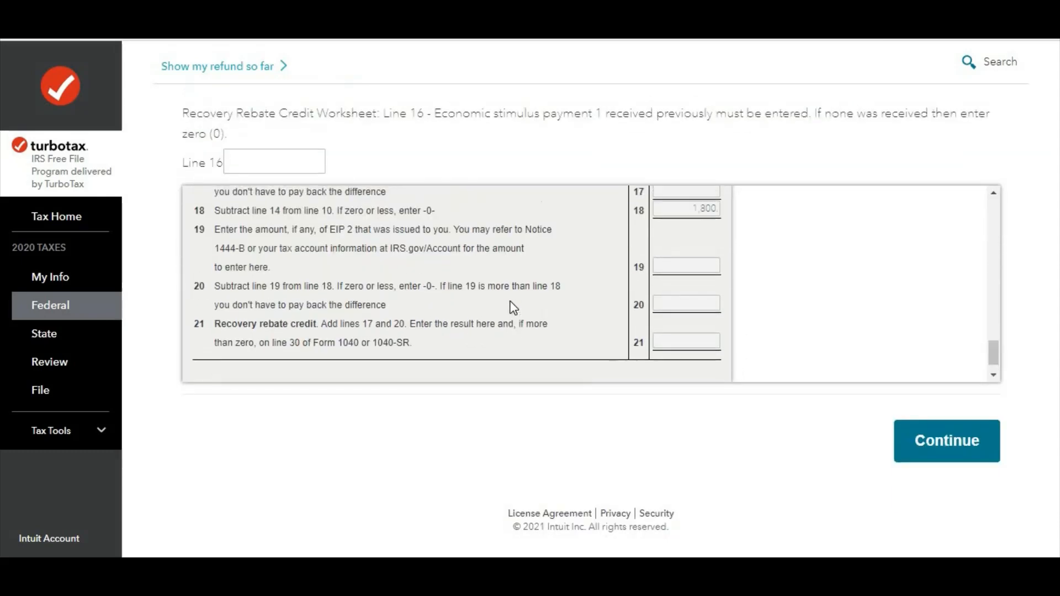
{"action": "scroll", "coordinate": [508, 303], "scroll_direction": "down", "scroll_amount": 1}
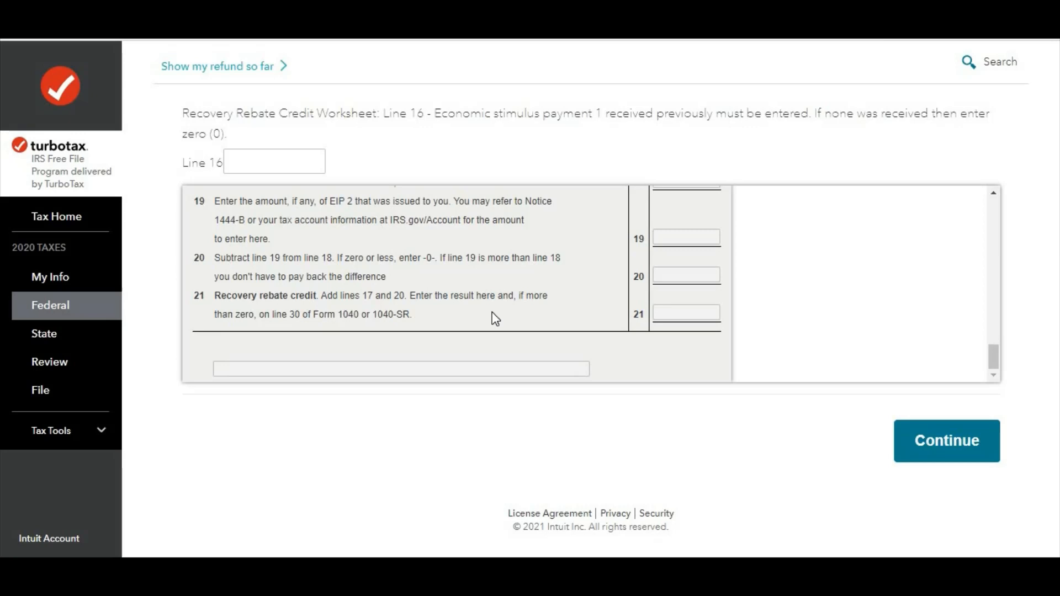
{"action": "scroll", "coordinate": [495, 319], "scroll_direction": "up", "scroll_amount": 1}
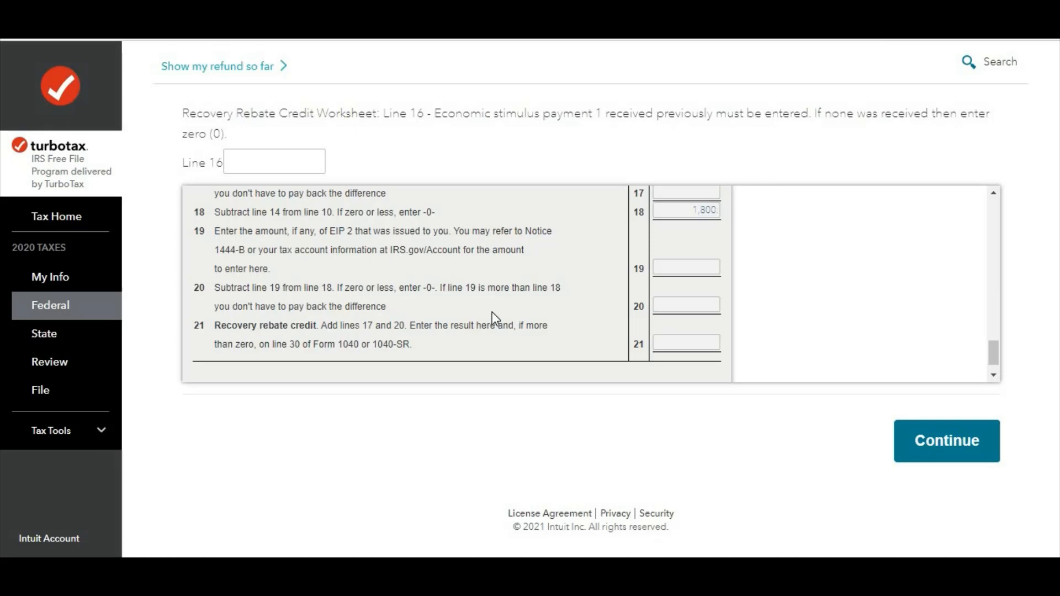
Recheck worksheet lines 12 to 21 to see how the income limit and payments received determine the credit.
{"action": "scroll", "coordinate": [495, 319], "scroll_direction": "up", "scroll_amount": 2}
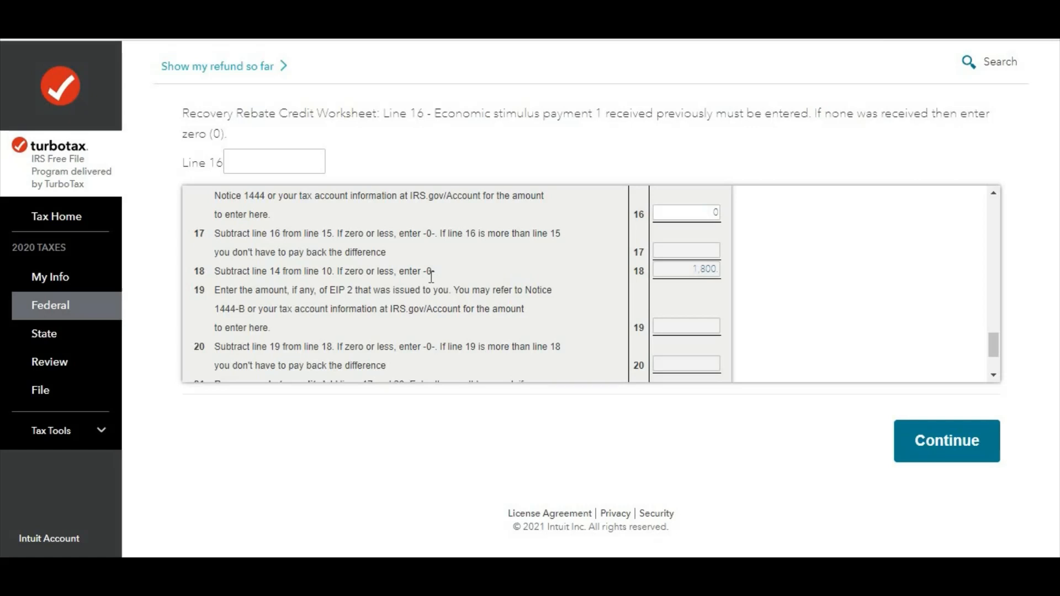
{"action": "scroll", "coordinate": [433, 277], "scroll_direction": "up", "scroll_amount": 3}
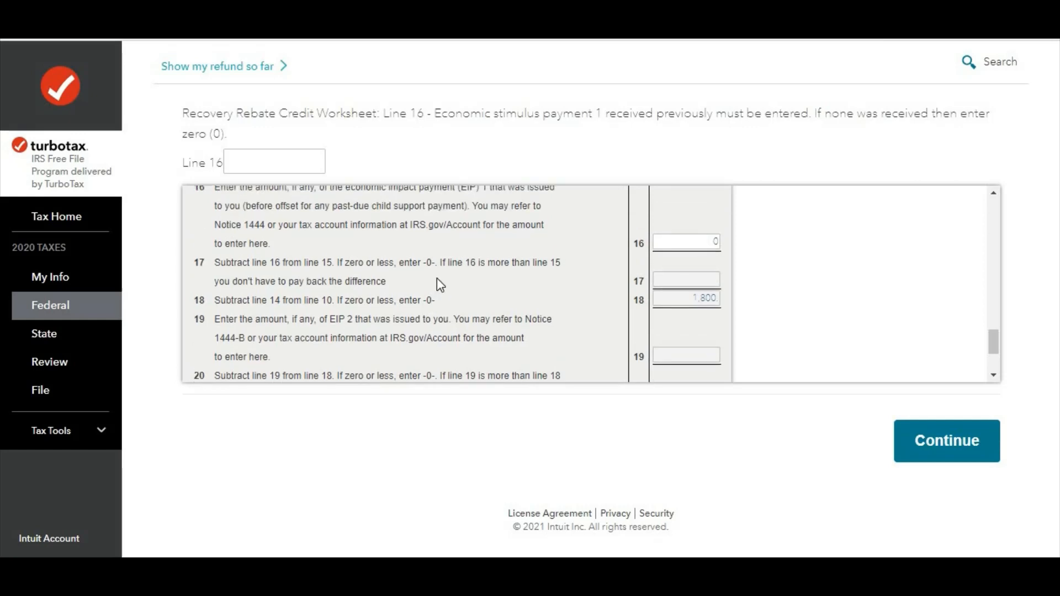
{"action": "scroll", "coordinate": [437, 280], "scroll_direction": "up", "scroll_amount": 2}
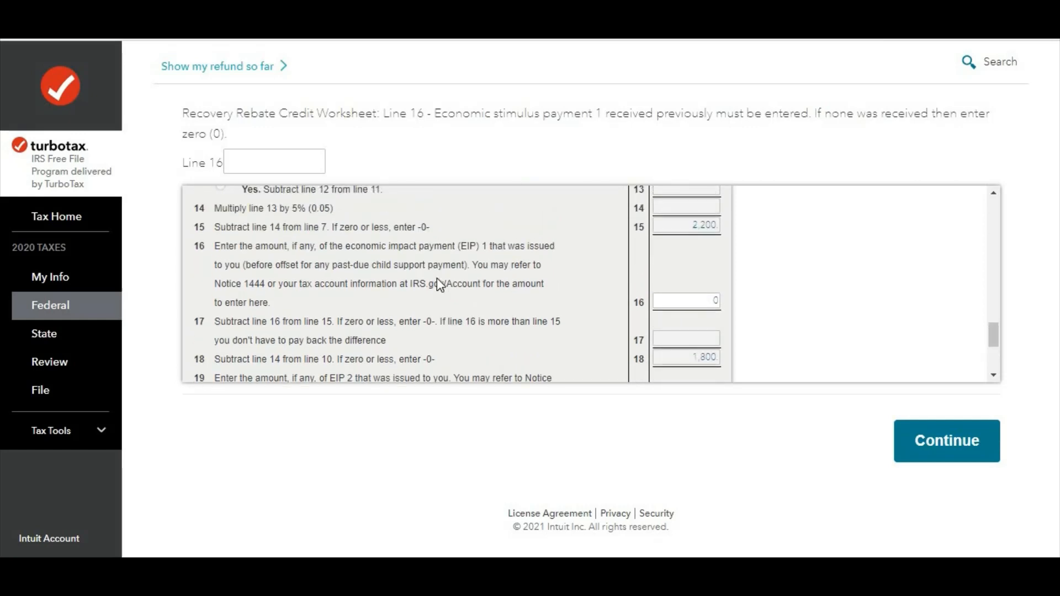
{"action": "scroll", "coordinate": [436, 277], "scroll_direction": "up", "scroll_amount": 2}
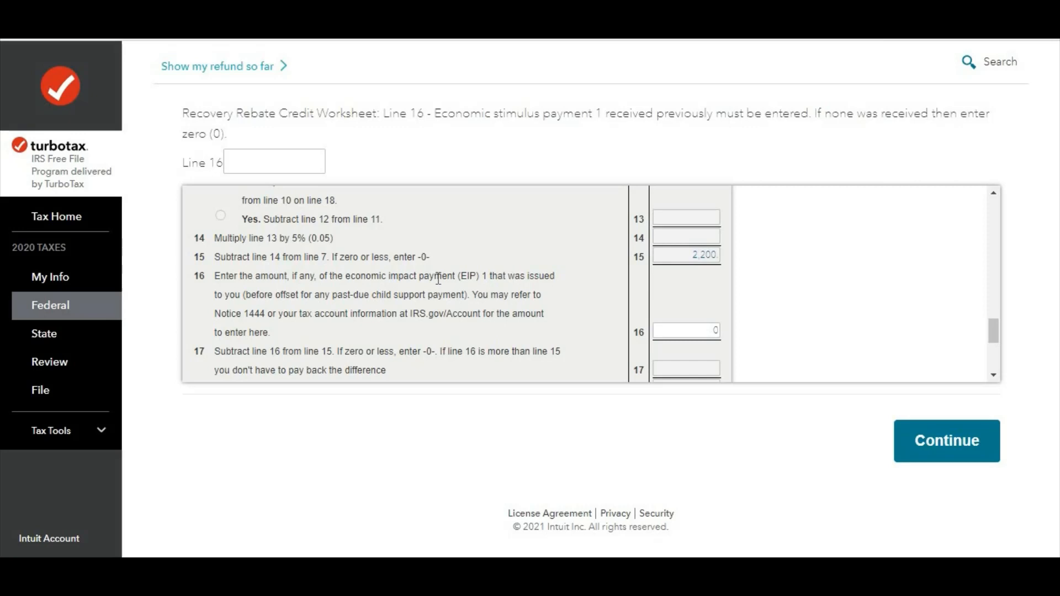
{"action": "scroll", "coordinate": [438, 279], "scroll_direction": "up", "scroll_amount": 6}
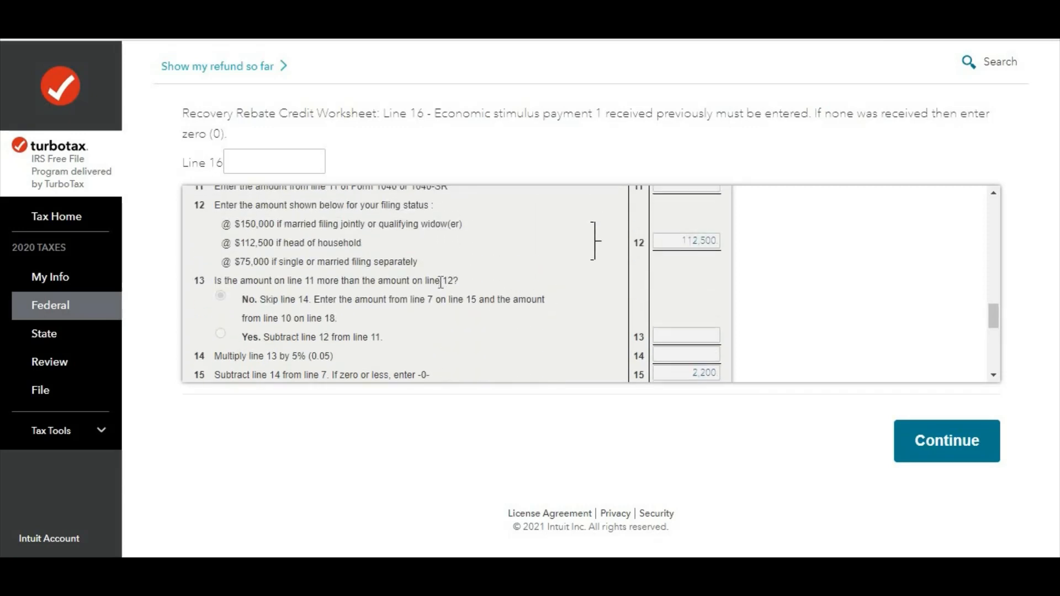
{"action": "scroll", "coordinate": [441, 283], "scroll_direction": "down", "scroll_amount": 8}
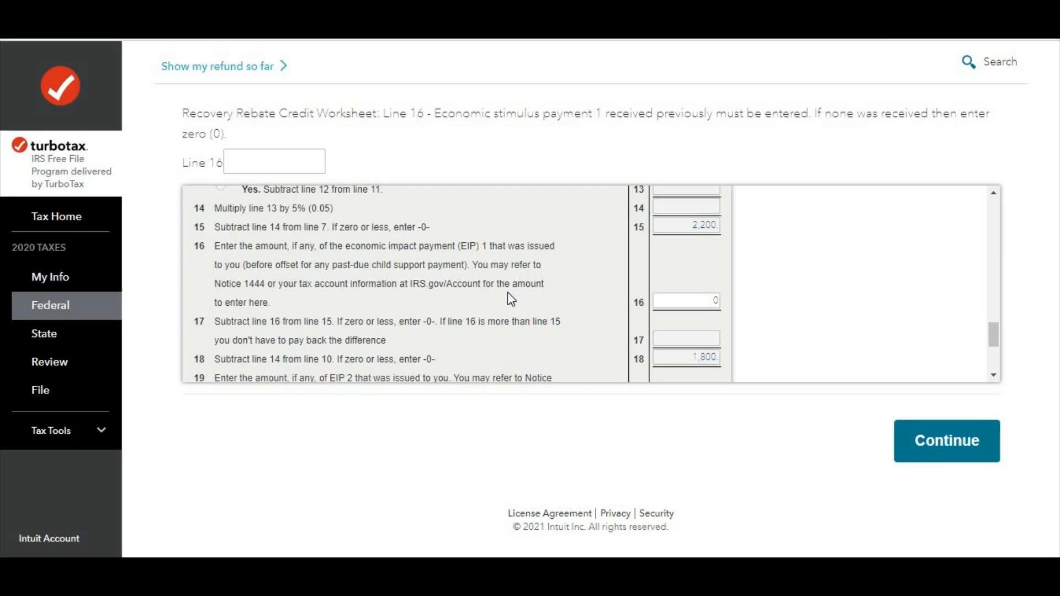
{"action": "scroll", "coordinate": [505, 296], "scroll_direction": "down", "scroll_amount": 3}
{"action": "scroll", "coordinate": [501, 255], "scroll_direction": "up", "scroll_amount": 1}
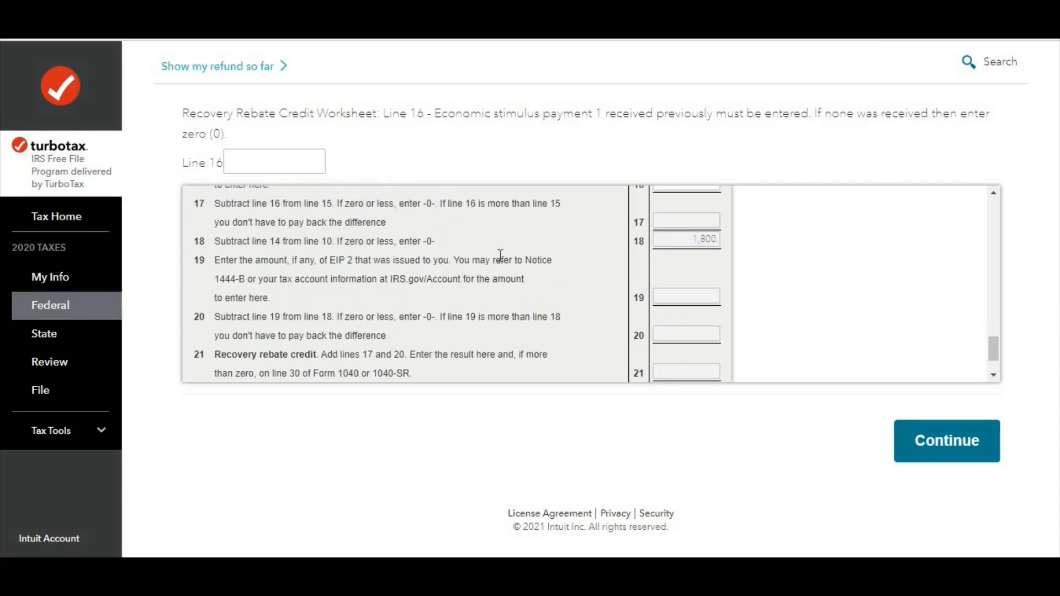
{"action": "scroll", "coordinate": [501, 255], "scroll_direction": "up", "scroll_amount": 2}
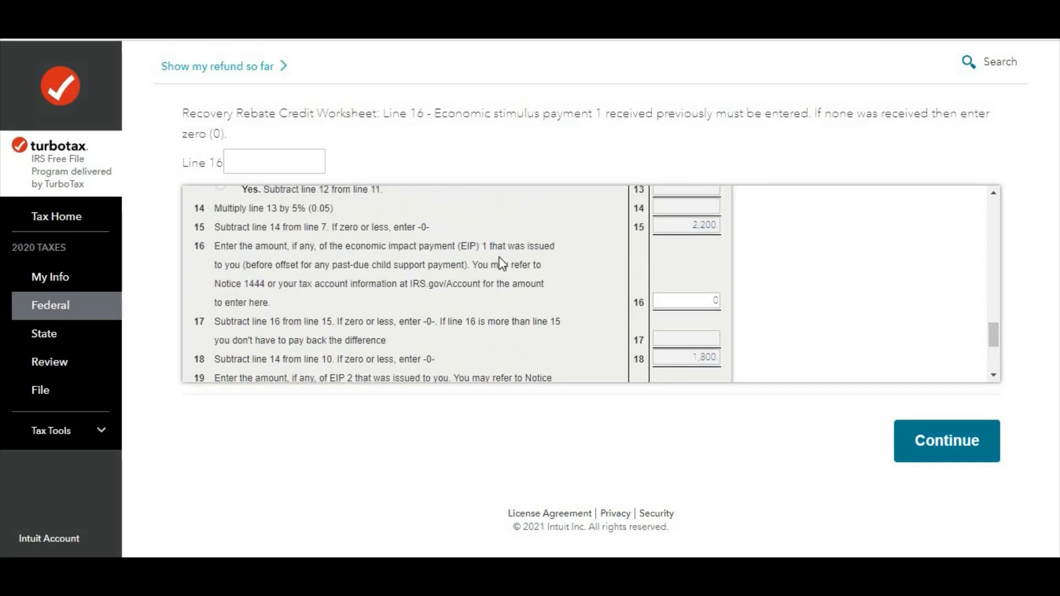
{"action": "scroll", "coordinate": [591, 141], "scroll_direction": "up", "scroll_amount": 1}
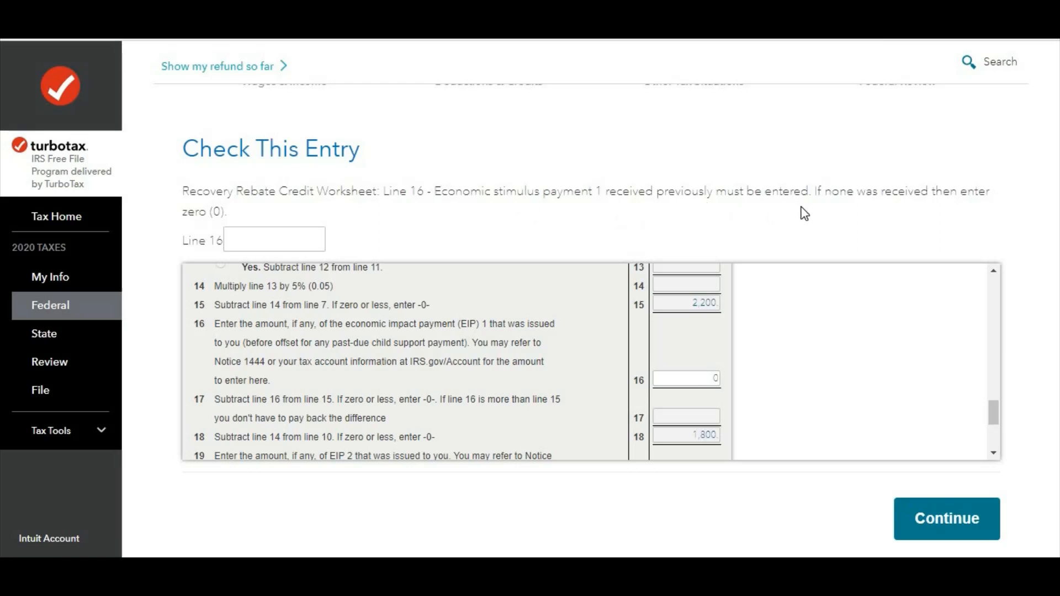
Set the Line 16 entry above the worksheet to 0 for the first stimulus payment received.
{"action": "left_click", "coordinate": [303, 238]}
{"action": "type", "text": "0"}
{"action": "left_click", "coordinate": [185, 281]}
{"action": "scroll", "coordinate": [521, 373], "scroll_direction": "down", "scroll_amount": 3}
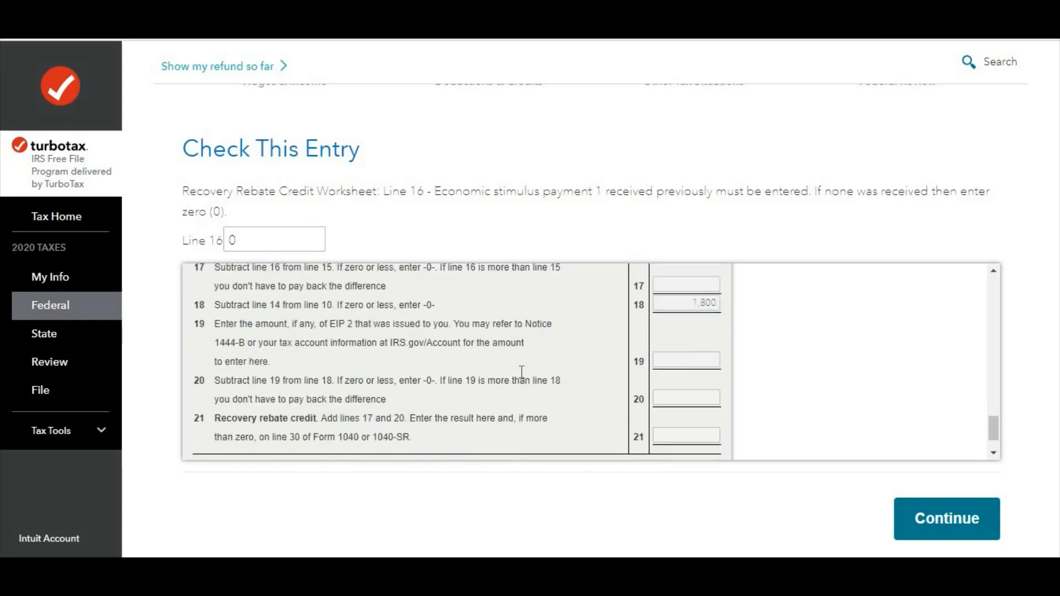
Review worksheet lines 13 to 21 and submit the Line 16 entry for the first stimulus payment.
{"action": "scroll", "coordinate": [521, 373], "scroll_direction": "up", "scroll_amount": 3}
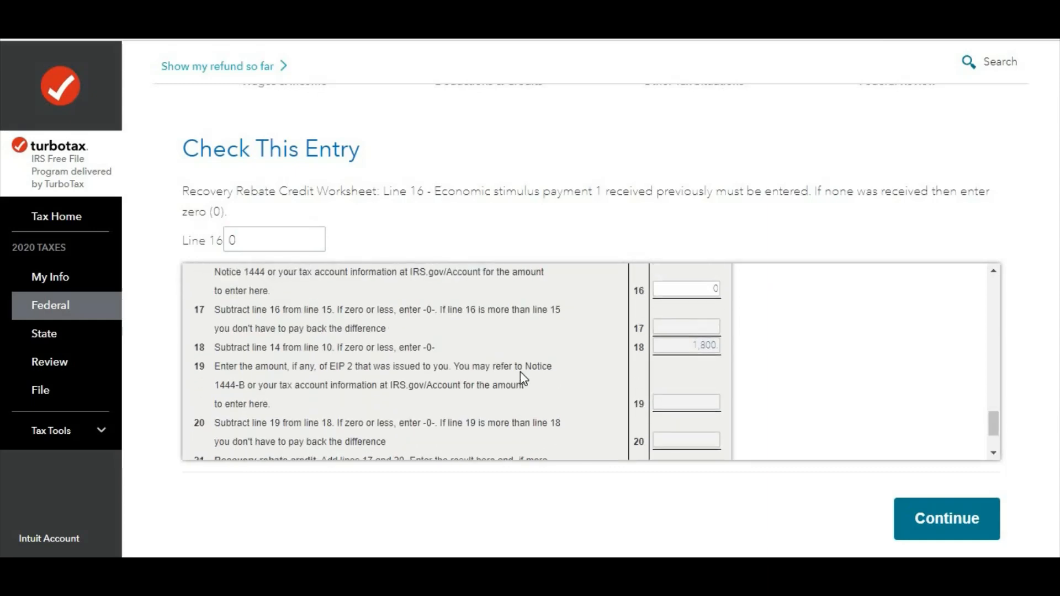
{"action": "scroll", "coordinate": [332, 260], "scroll_direction": "up", "scroll_amount": 1}
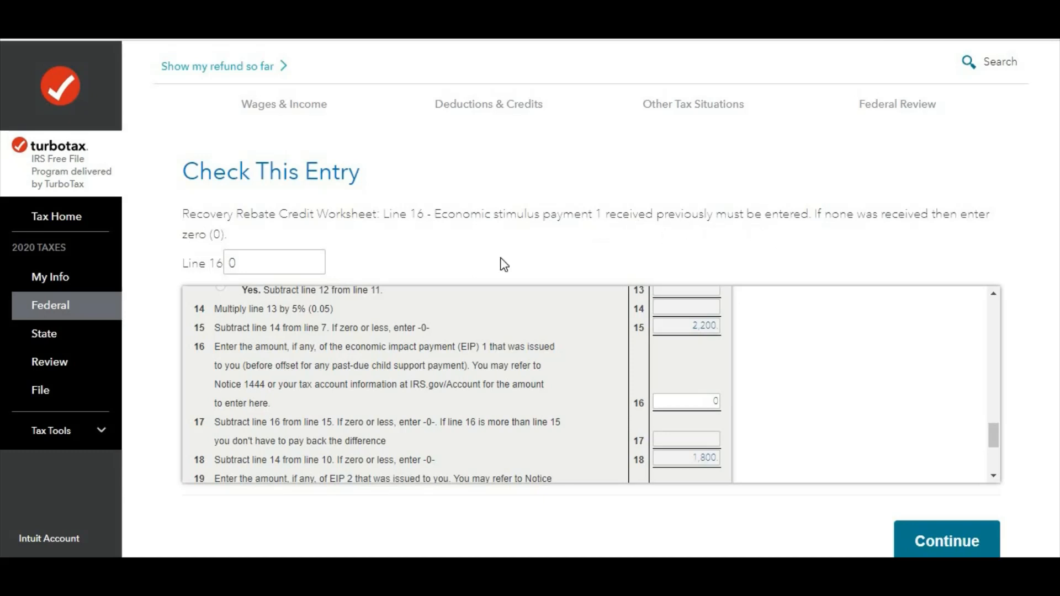
{"action": "scroll", "coordinate": [210, 333], "scroll_direction": "down", "scroll_amount": 5}
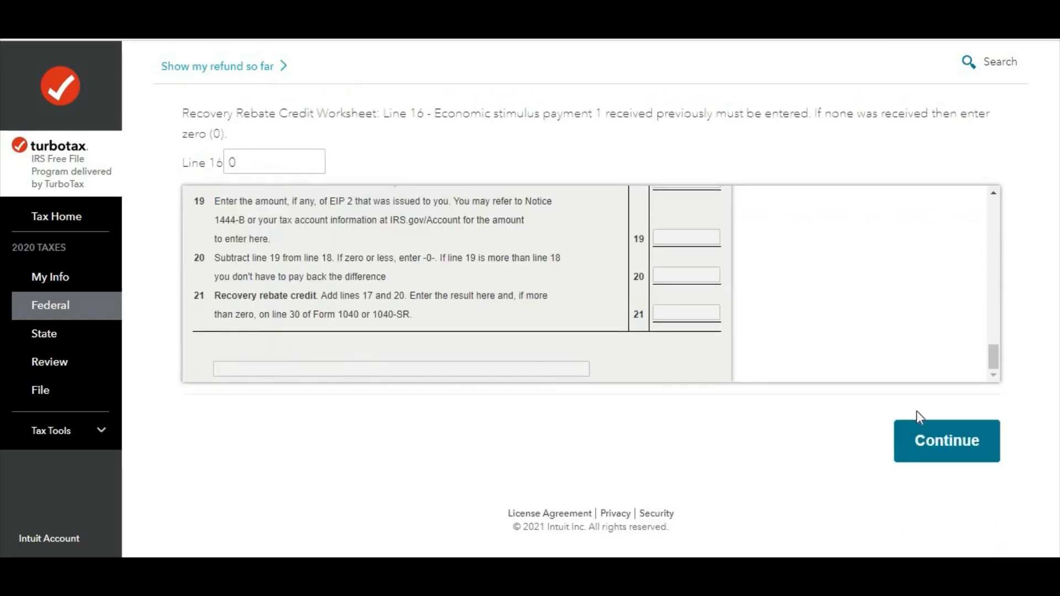
{"action": "left_click", "coordinate": [964, 441]}
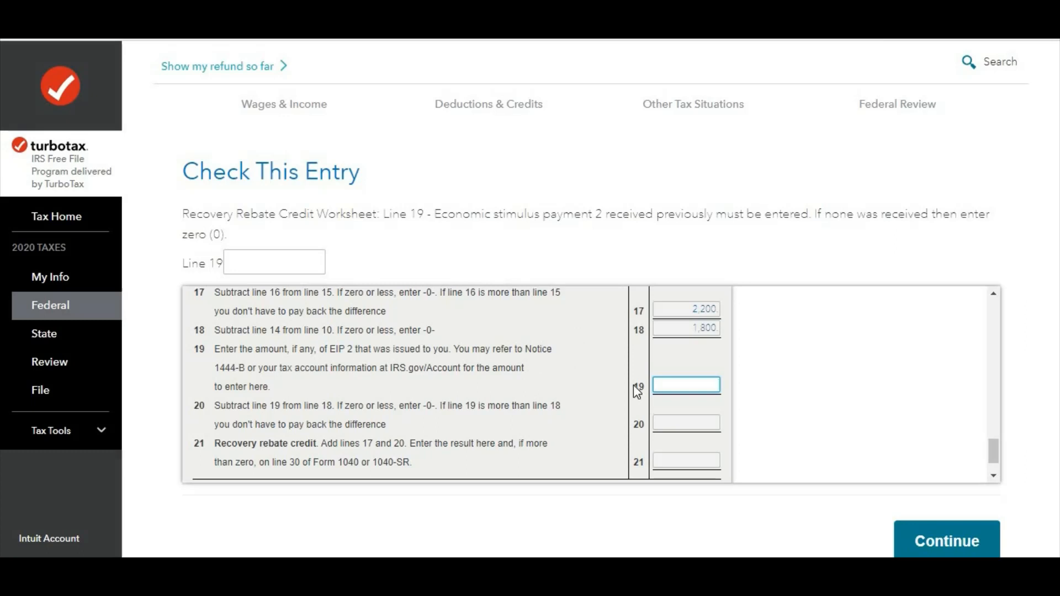
Enter 0 for economic stimulus payment 2 on worksheet line 19 and in the Line 19 entry above the worksheet.
{"action": "type", "text": "0"}
{"action": "key", "text": "Tab"}
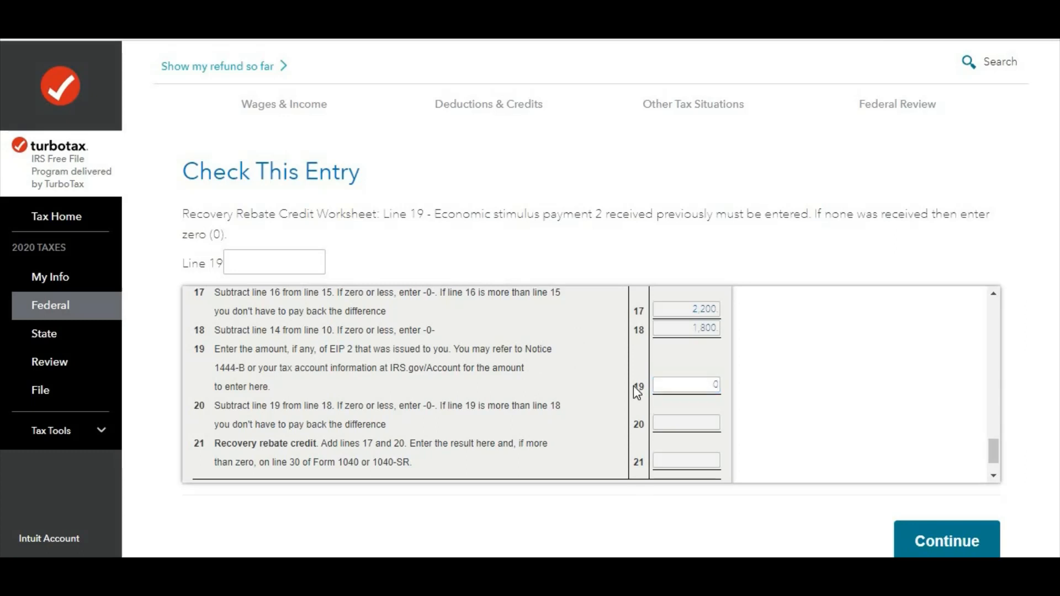
{"action": "scroll", "coordinate": [312, 263], "scroll_direction": "down", "scroll_amount": 2}
{"action": "left_click", "coordinate": [276, 184]}
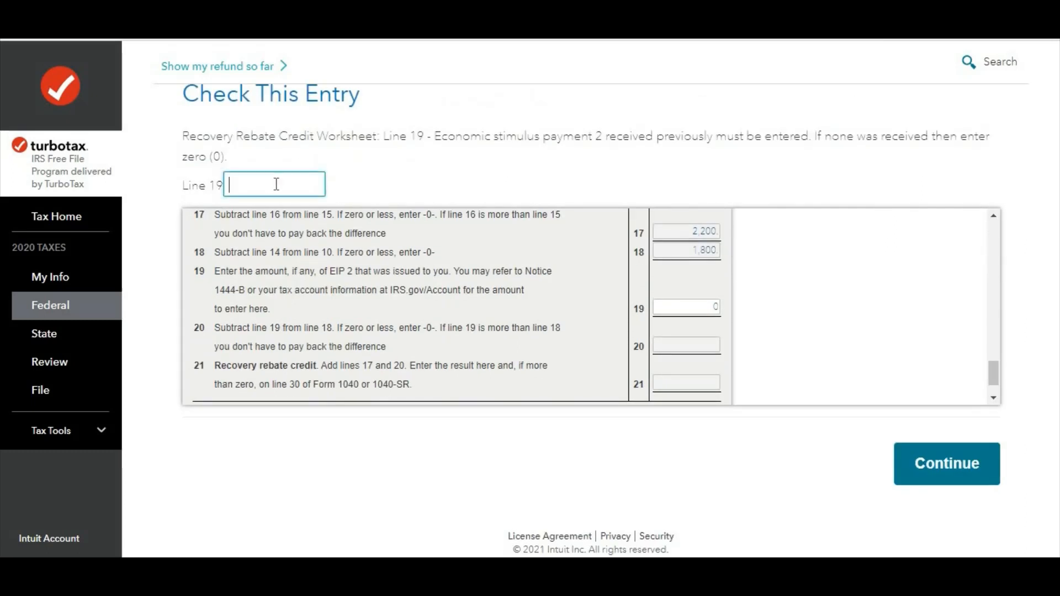
{"action": "type", "text": "0"}
{"action": "left_click", "coordinate": [444, 295]}
Recheck worksheet lines 17 to 21 and submit the Line 19 entry for the second stimulus payment.
{"action": "scroll", "coordinate": [553, 297], "scroll_direction": "down", "scroll_amount": 3}
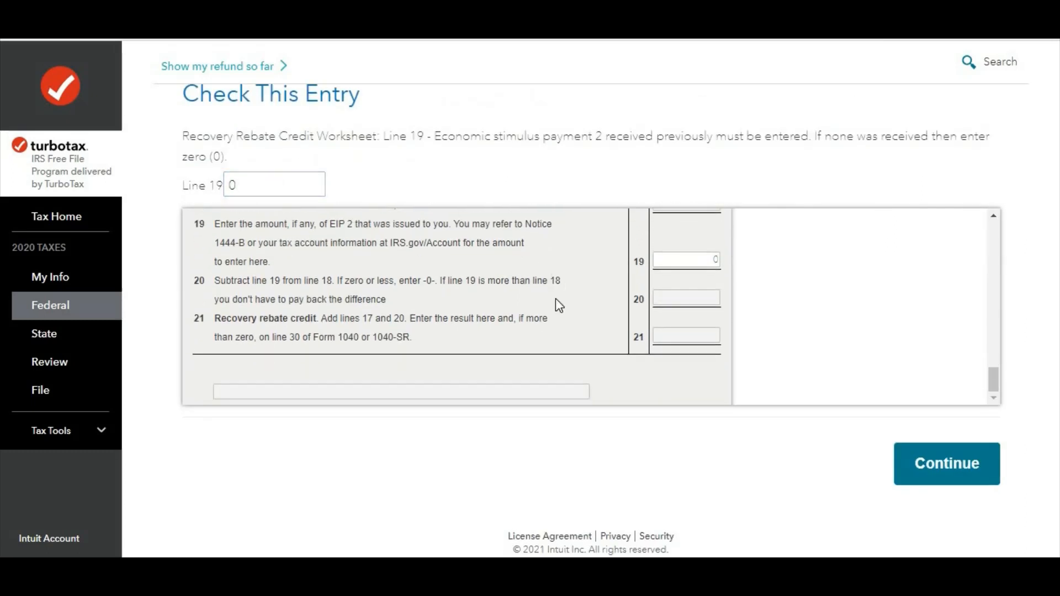
{"action": "scroll", "coordinate": [557, 299], "scroll_direction": "up", "scroll_amount": 1}
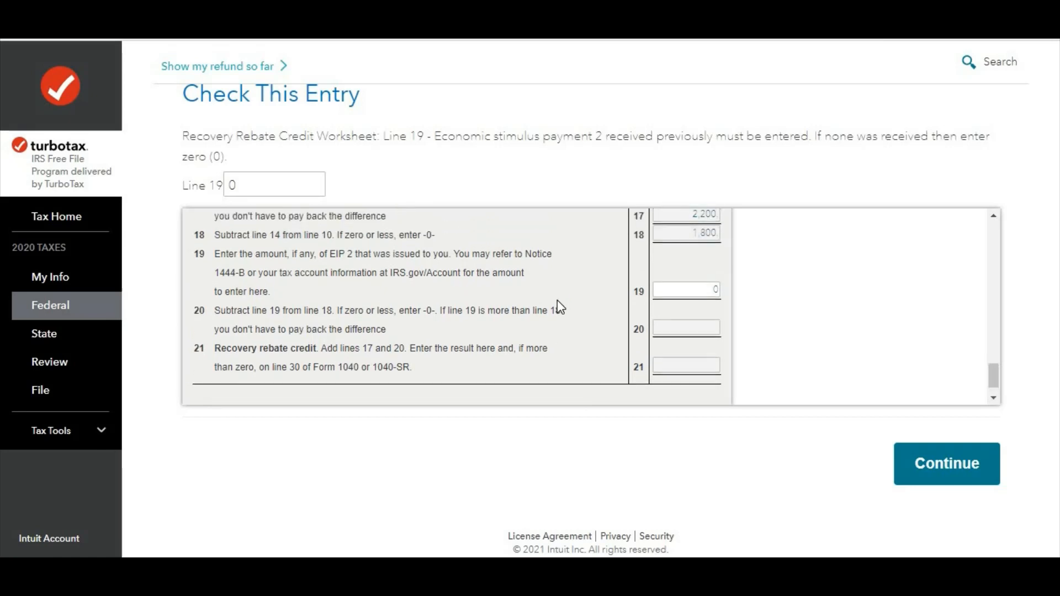
{"action": "scroll", "coordinate": [557, 302], "scroll_direction": "down", "scroll_amount": 1}
{"action": "scroll", "coordinate": [559, 307], "scroll_direction": "up", "scroll_amount": 2}
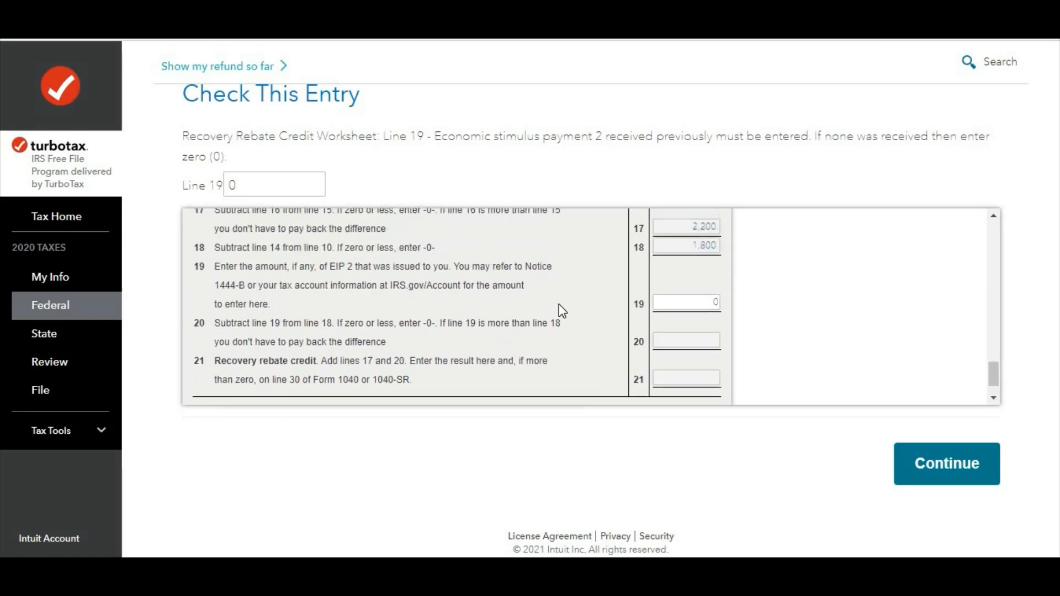
{"action": "scroll", "coordinate": [562, 311], "scroll_direction": "up", "scroll_amount": 1}
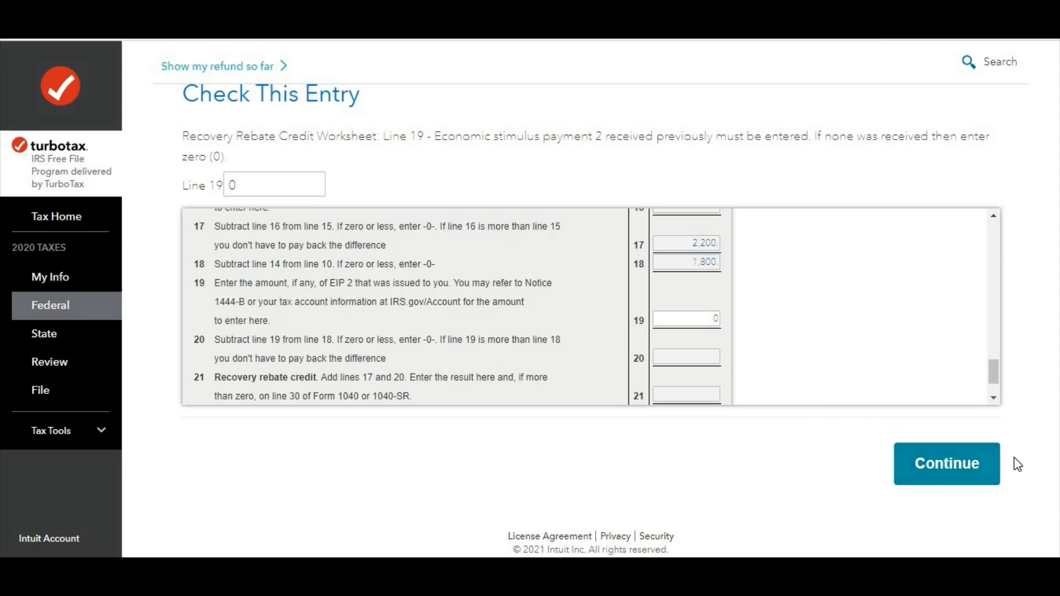
{"action": "left_click", "coordinate": [970, 465]}
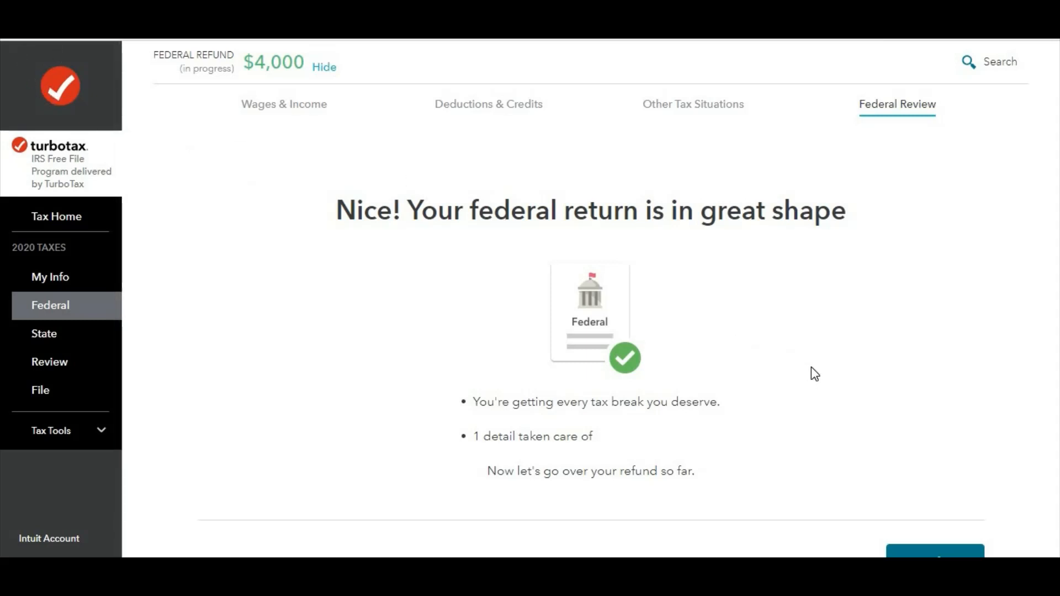
Go through the federal refund summary with its tax breakdown, payments and credits, and proceed to state taxes.
{"action": "scroll", "coordinate": [812, 371], "scroll_direction": "down", "scroll_amount": 2}
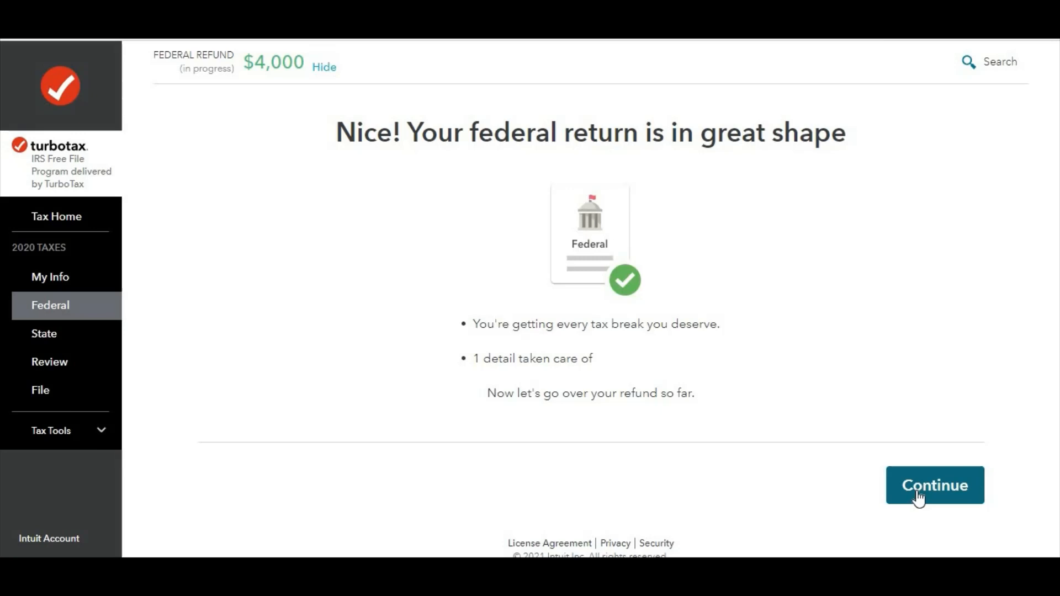
{"action": "left_click", "coordinate": [916, 492]}
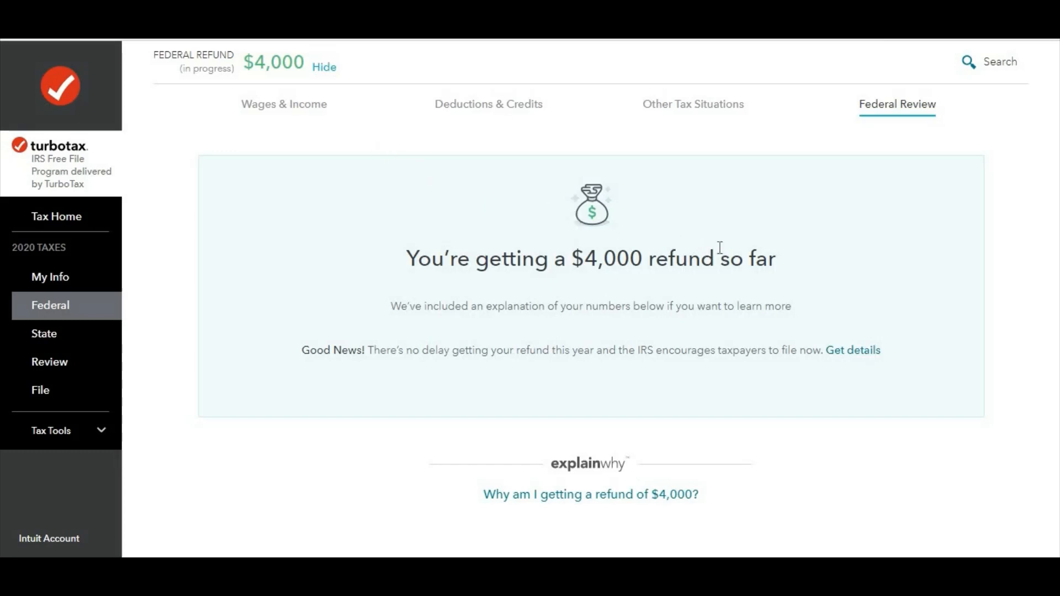
{"action": "scroll", "coordinate": [688, 264], "scroll_direction": "down", "scroll_amount": 7}
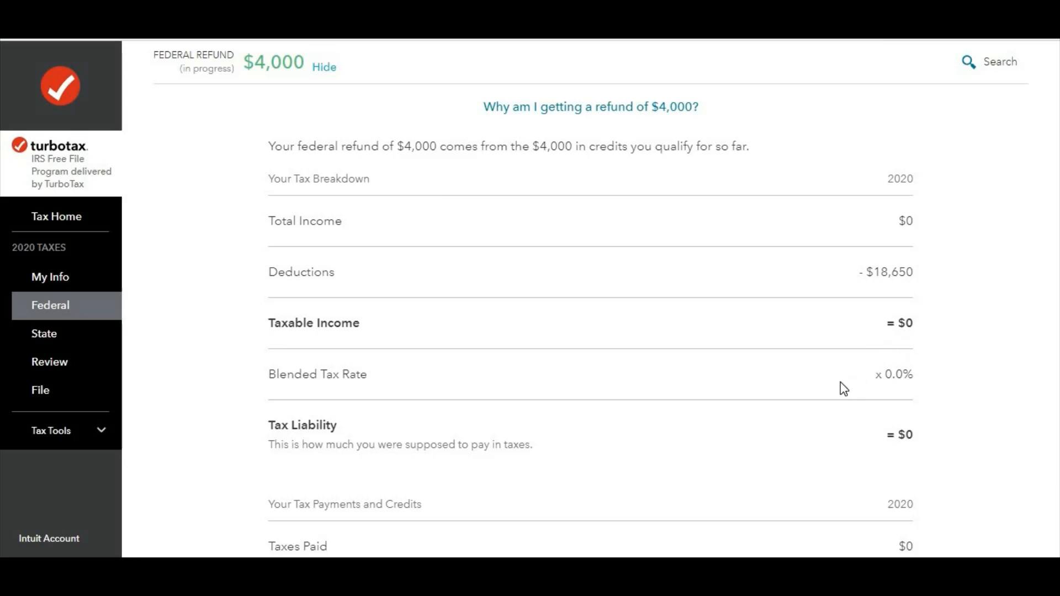
{"action": "scroll", "coordinate": [866, 390], "scroll_direction": "down", "scroll_amount": 3}
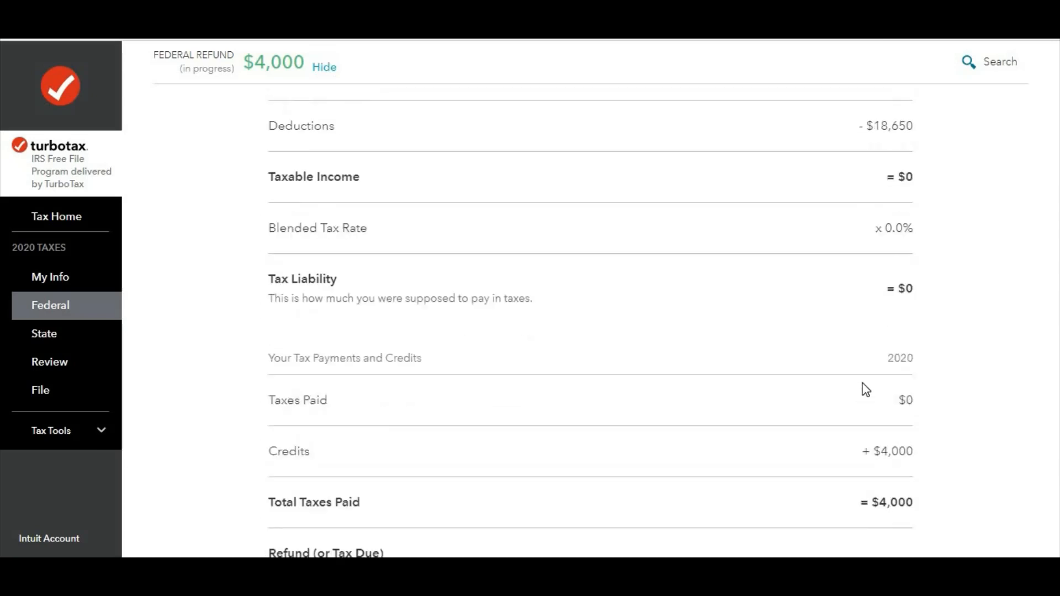
{"action": "scroll", "coordinate": [866, 390], "scroll_direction": "down", "scroll_amount": 2}
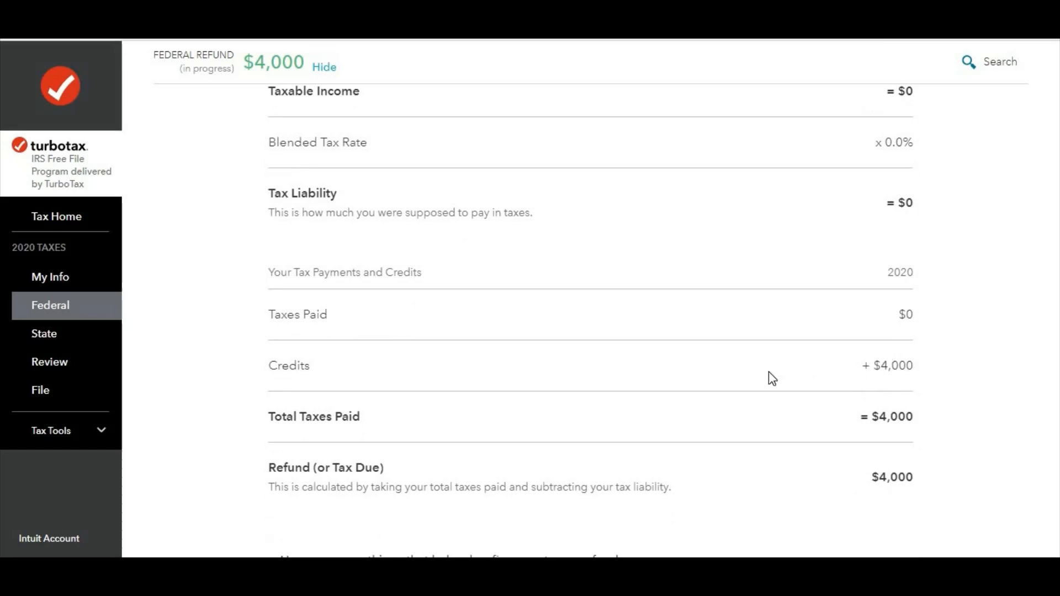
{"action": "scroll", "coordinate": [768, 372], "scroll_direction": "down", "scroll_amount": 1}
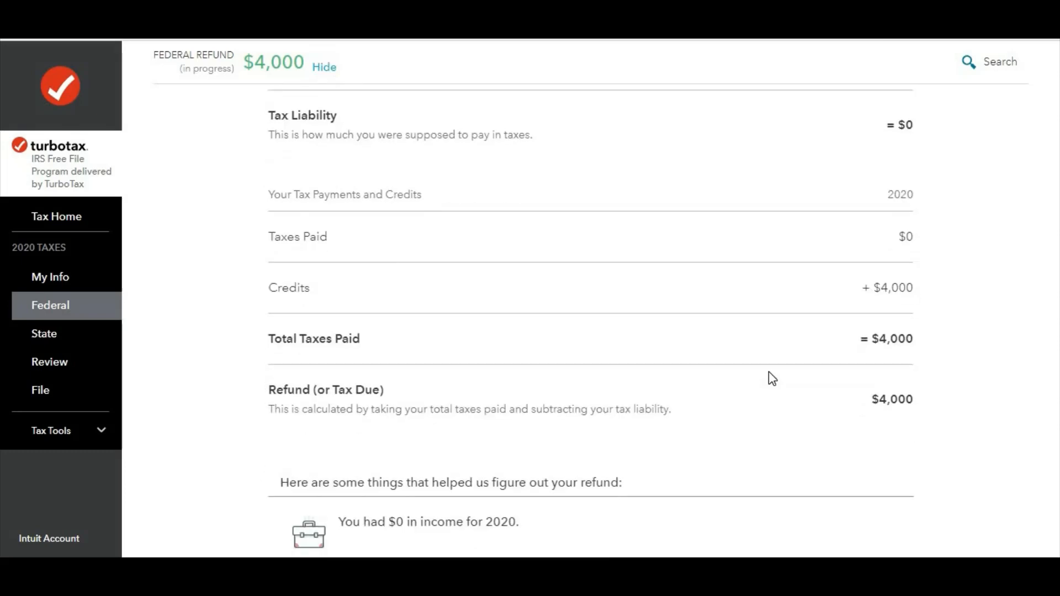
{"action": "scroll", "coordinate": [772, 369], "scroll_direction": "up", "scroll_amount": 5}
{"action": "scroll", "coordinate": [774, 367], "scroll_direction": "up", "scroll_amount": 4}
{"action": "scroll", "coordinate": [776, 365], "scroll_direction": "down", "scroll_amount": 10}
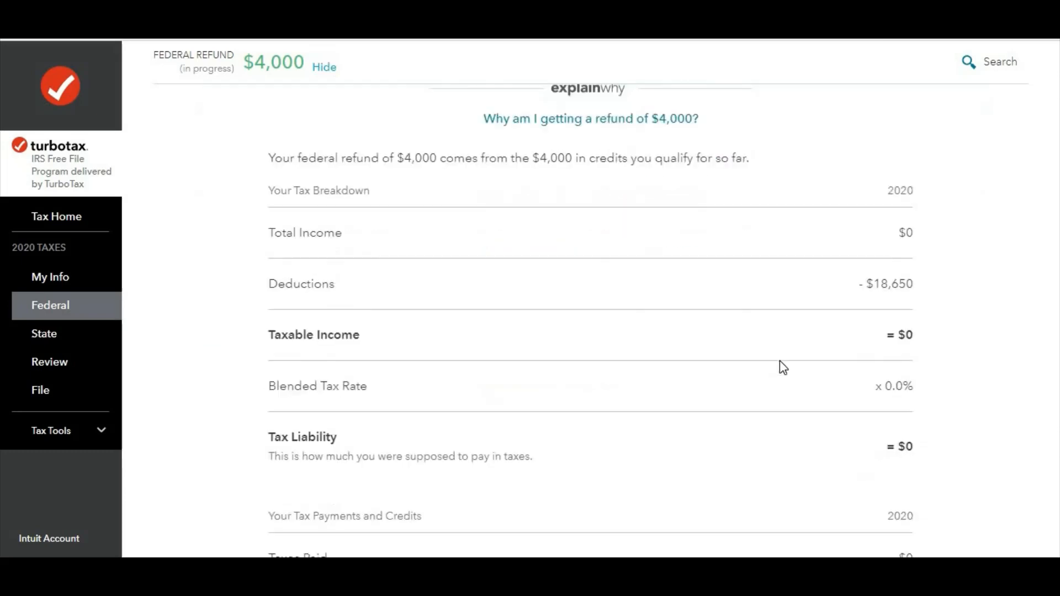
{"action": "scroll", "coordinate": [795, 365], "scroll_direction": "down", "scroll_amount": 10}
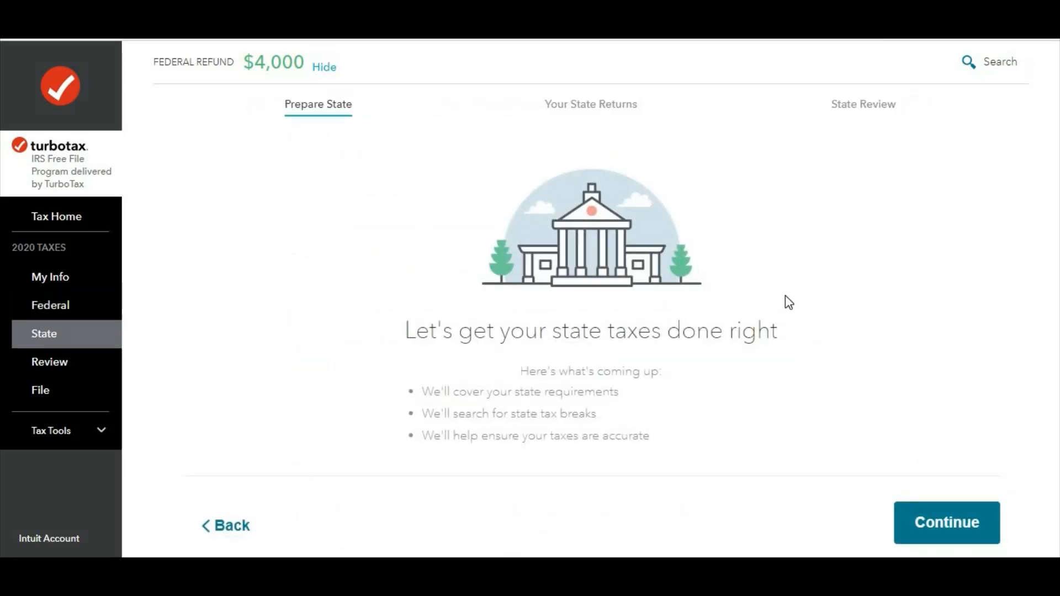
{"action": "scroll", "coordinate": [785, 296], "scroll_direction": "down", "scroll_amount": 1}
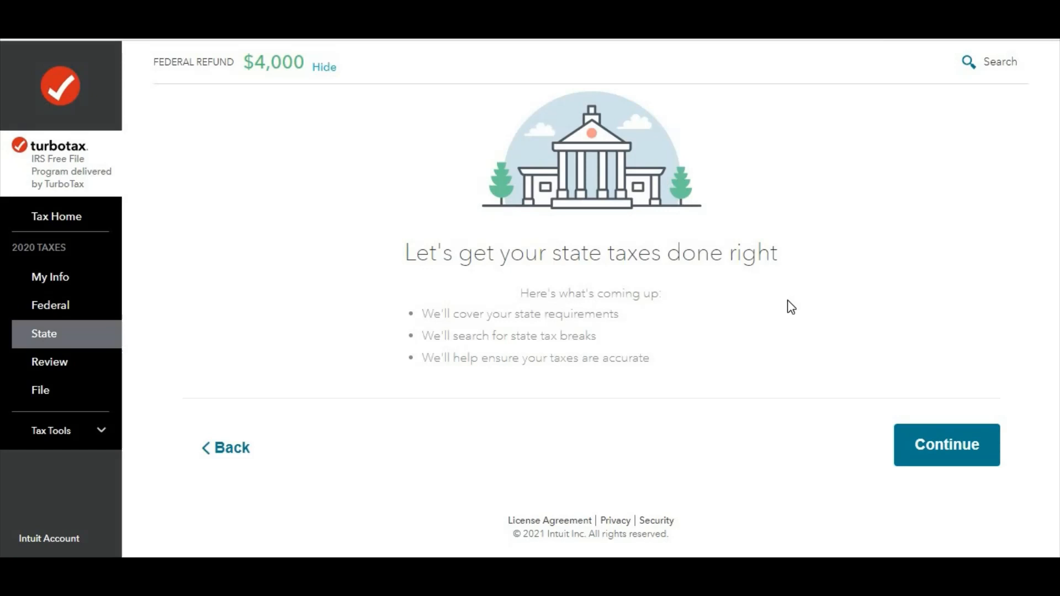
{"action": "scroll", "coordinate": [787, 300], "scroll_direction": "down", "scroll_amount": 1}
{"action": "scroll", "coordinate": [792, 309], "scroll_direction": "up", "scroll_amount": 3}
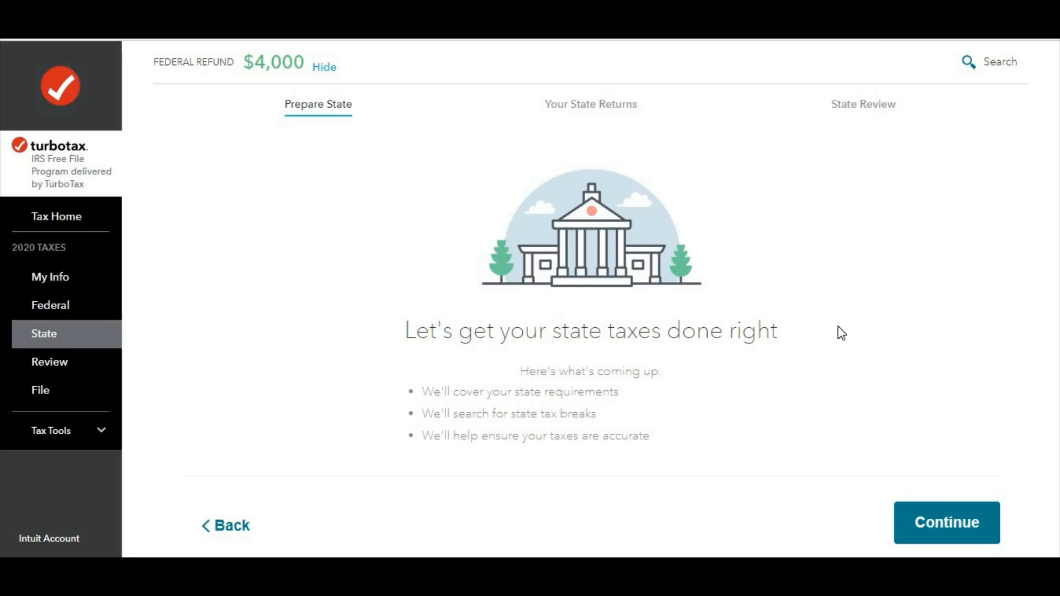
{"action": "scroll", "coordinate": [842, 333], "scroll_direction": "down", "scroll_amount": 3}
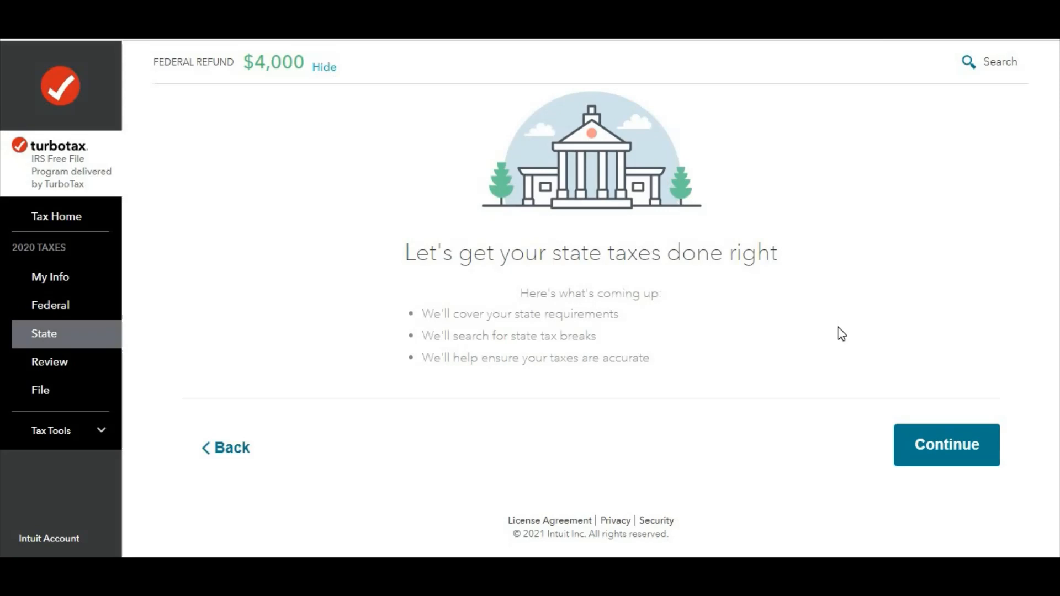
{"action": "scroll", "coordinate": [840, 329], "scroll_direction": "up", "scroll_amount": 3}
{"action": "scroll", "coordinate": [840, 329], "scroll_direction": "down", "scroll_amount": 3}
{"action": "scroll", "coordinate": [839, 330], "scroll_direction": "up", "scroll_amount": 3}
{"action": "scroll", "coordinate": [839, 330], "scroll_direction": "down", "scroll_amount": 3}
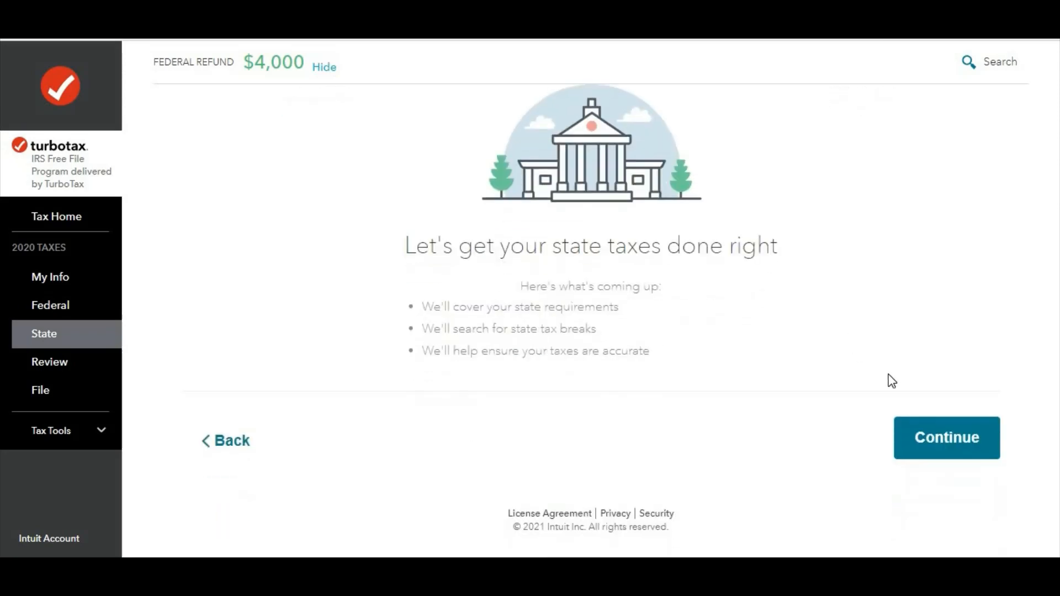
Go past the state taxes introduction and skip preparing a Florida return.
{"action": "left_click", "coordinate": [932, 442]}
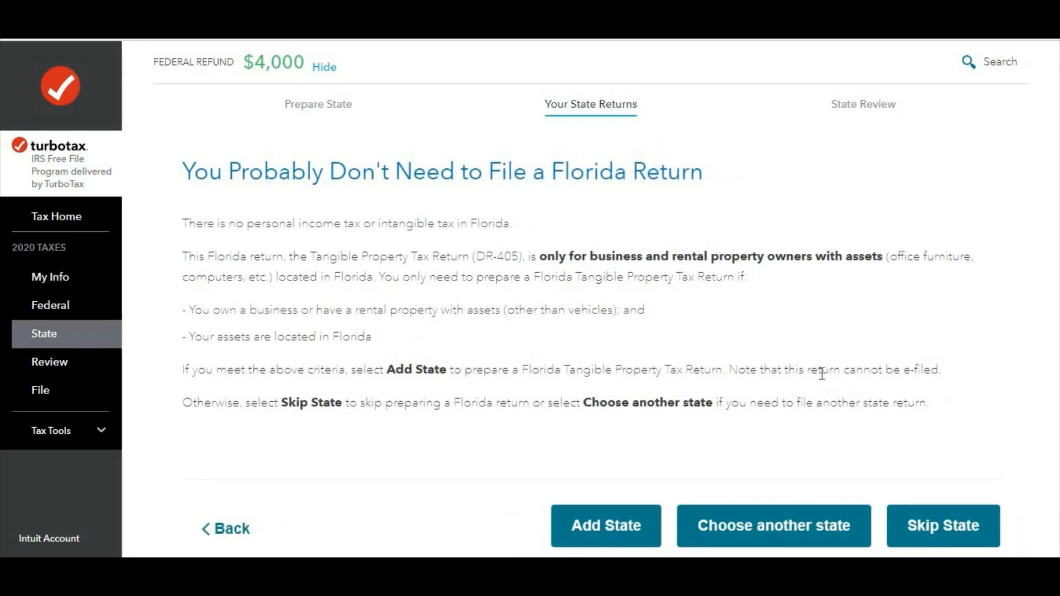
{"action": "scroll", "coordinate": [821, 375], "scroll_direction": "down", "scroll_amount": 3}
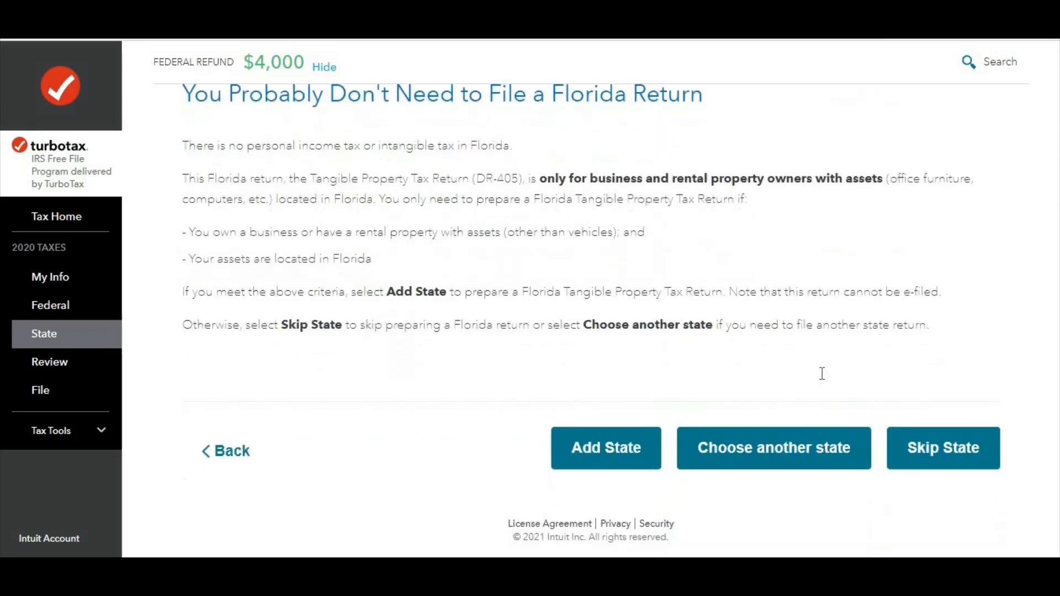
{"action": "left_click", "coordinate": [934, 454]}
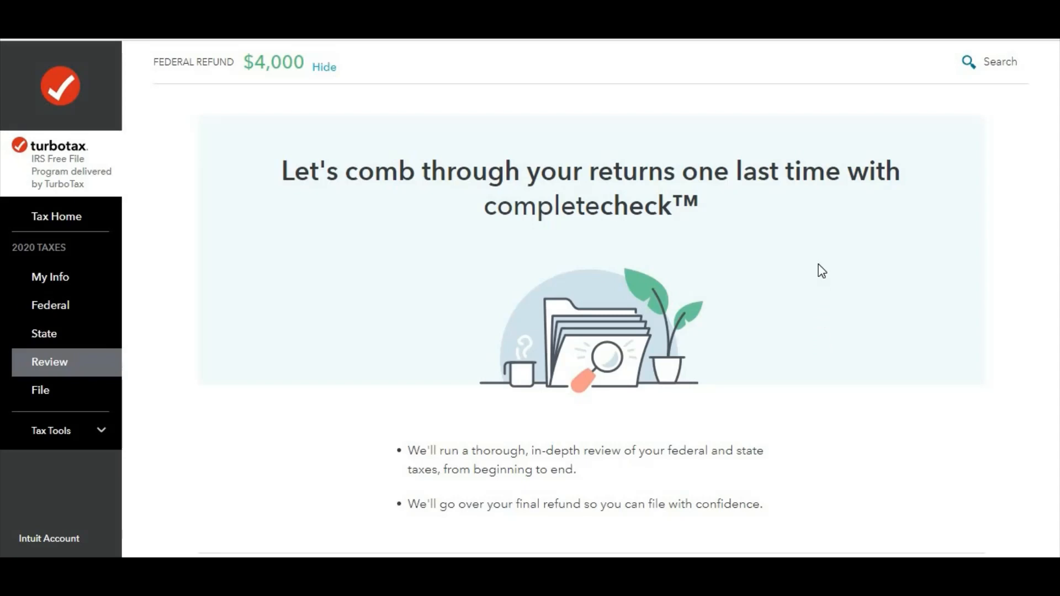
Run the CompleteCheck review of the returns and proceed to the final numbers.
{"action": "scroll", "coordinate": [818, 263], "scroll_direction": "down", "scroll_amount": 3}
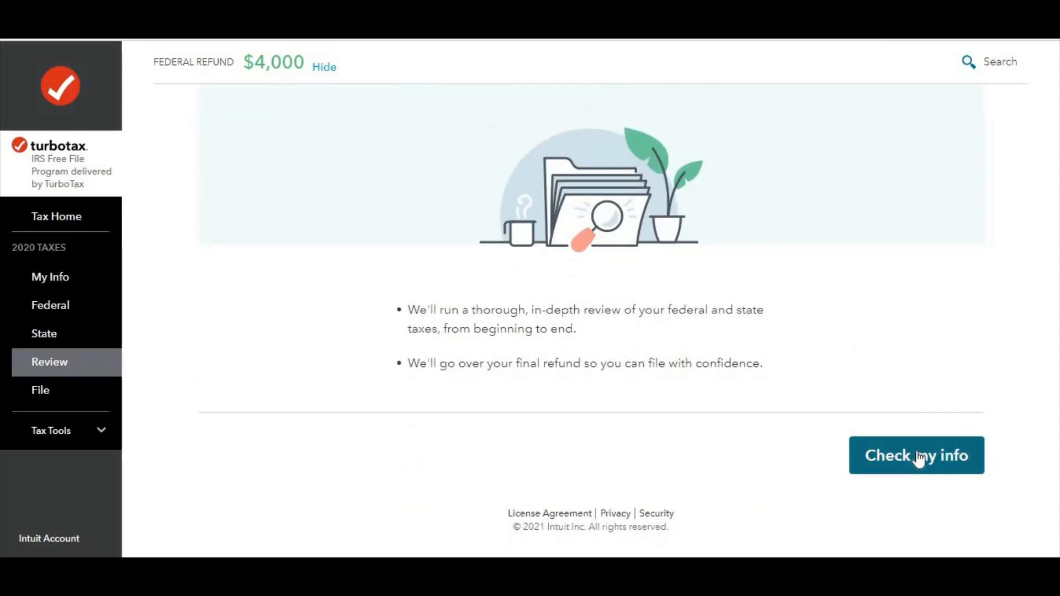
{"action": "left_click", "coordinate": [917, 453]}
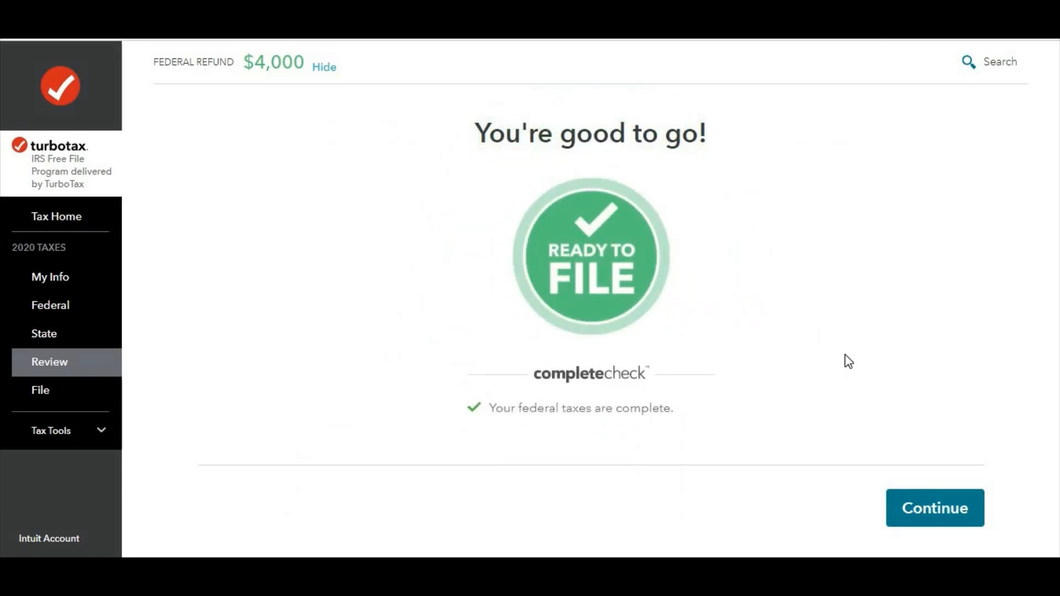
{"action": "left_click", "coordinate": [950, 503]}
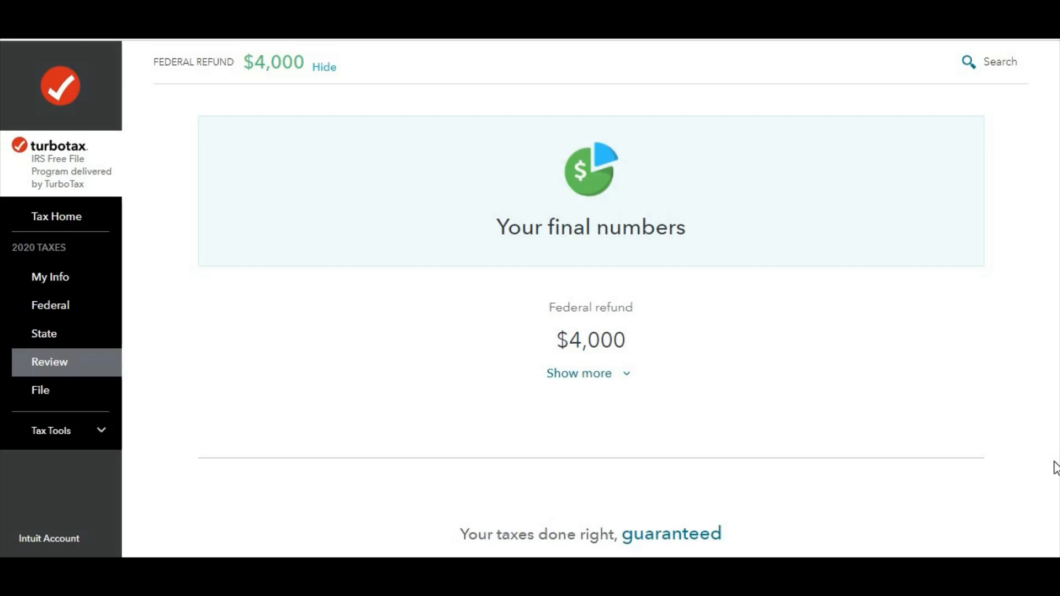
Review the final federal refund and the guarantees below it, and proceed to the filing steps.
{"action": "scroll", "coordinate": [1049, 464], "scroll_direction": "down", "scroll_amount": 3}
{"action": "scroll", "coordinate": [1039, 399], "scroll_direction": "down", "scroll_amount": 4}
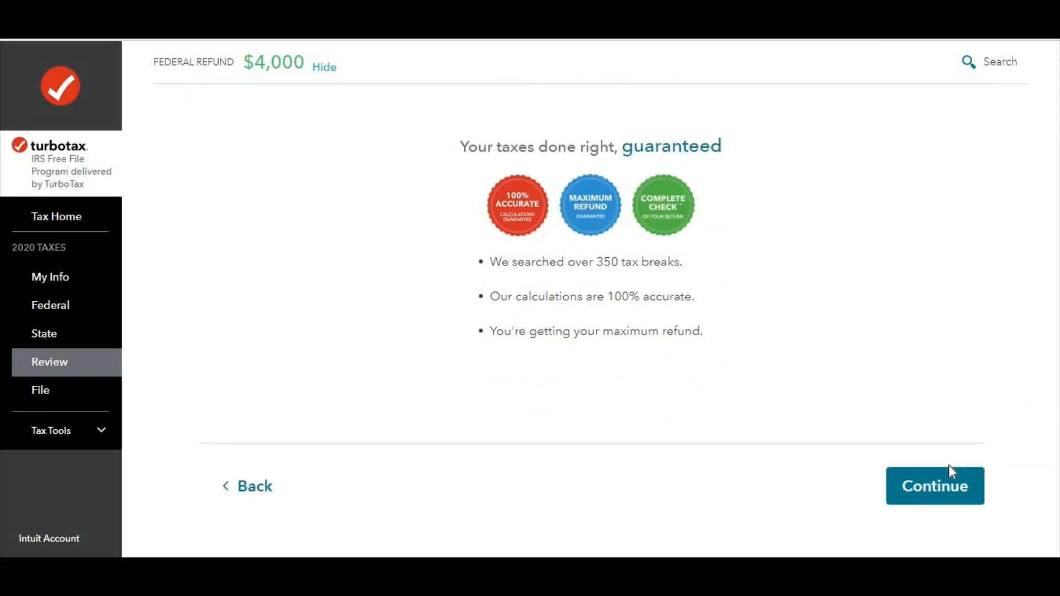
{"action": "left_click", "coordinate": [948, 471]}
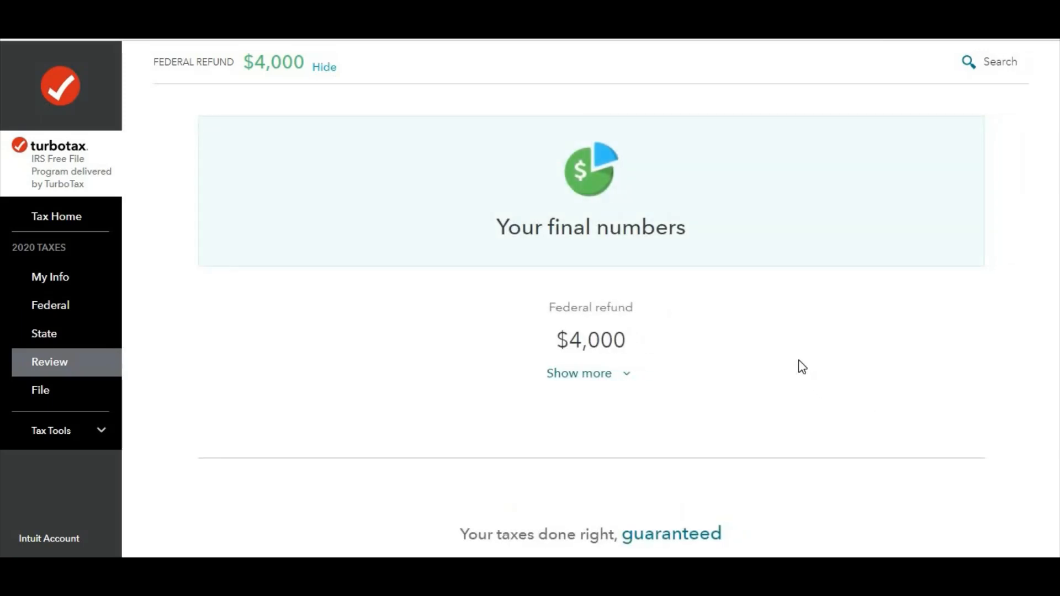
{"action": "scroll", "coordinate": [811, 359], "scroll_direction": "down", "scroll_amount": 6}
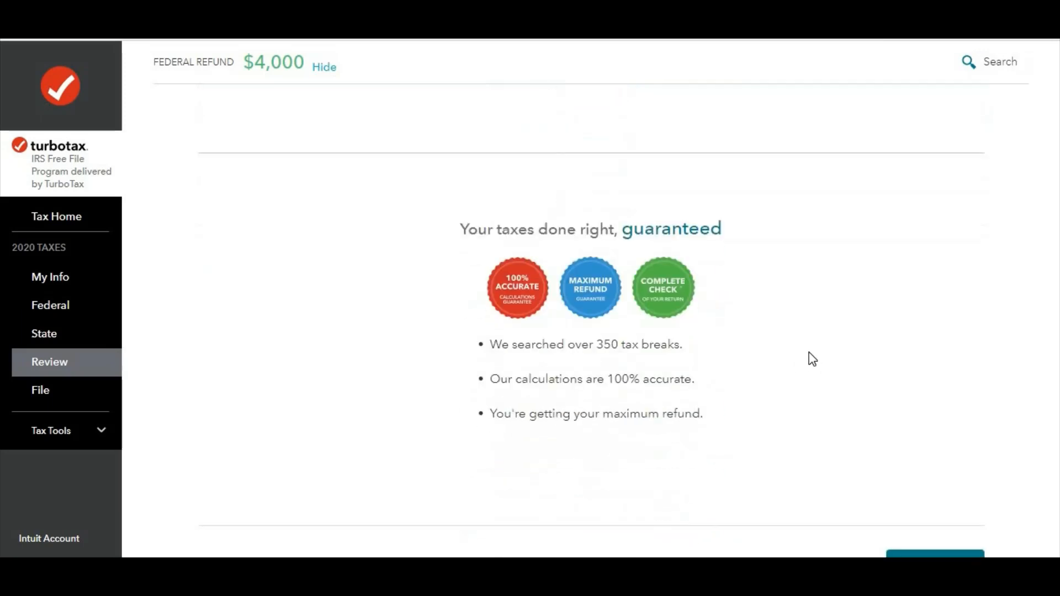
{"action": "scroll", "coordinate": [817, 360], "scroll_direction": "up", "scroll_amount": 6}
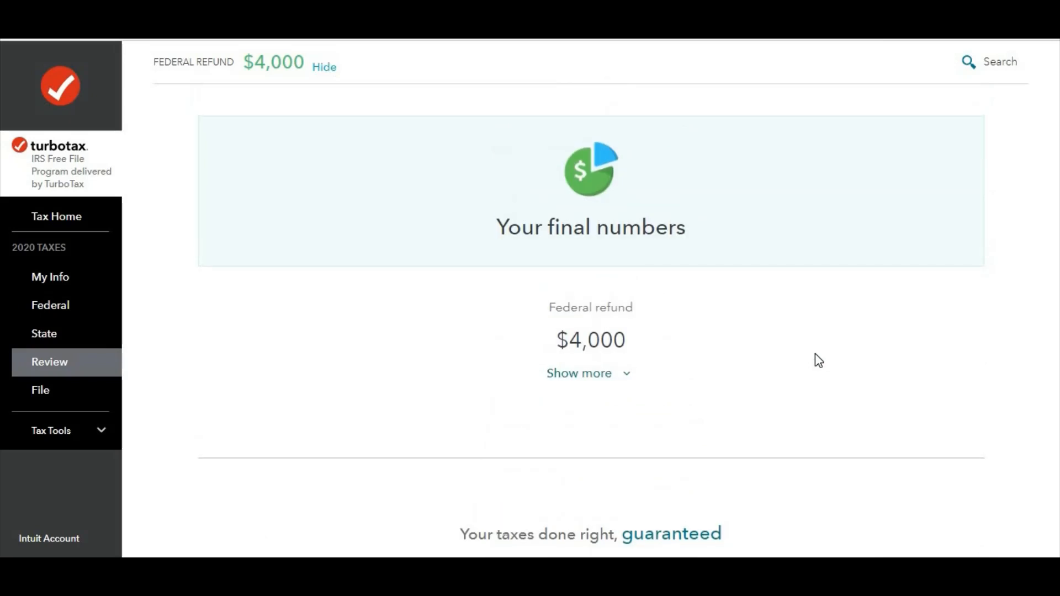
{"action": "scroll", "coordinate": [821, 367], "scroll_direction": "down", "scroll_amount": 7}
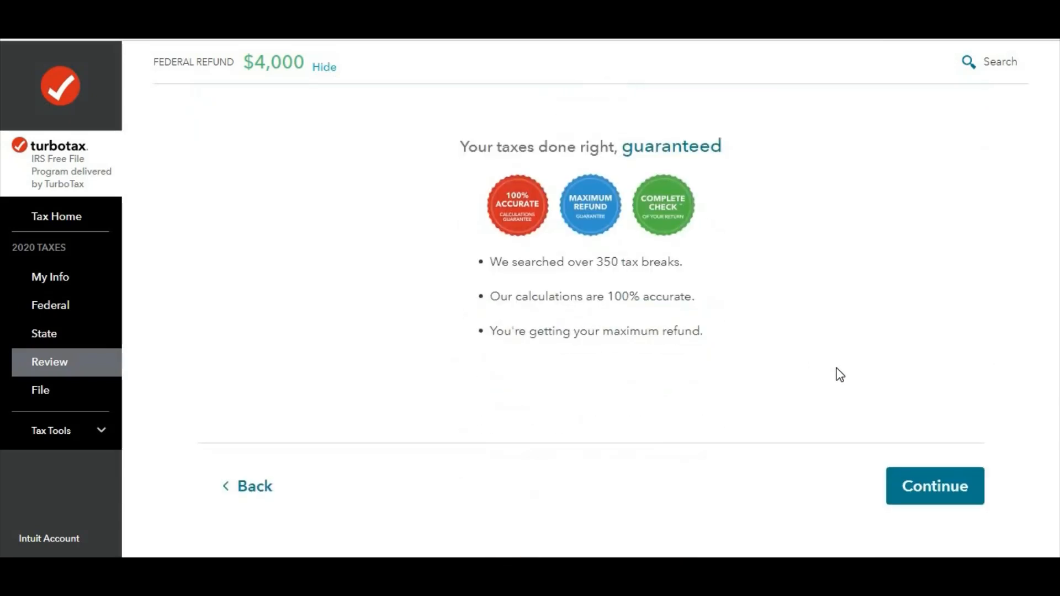
{"action": "left_click", "coordinate": [920, 487]}
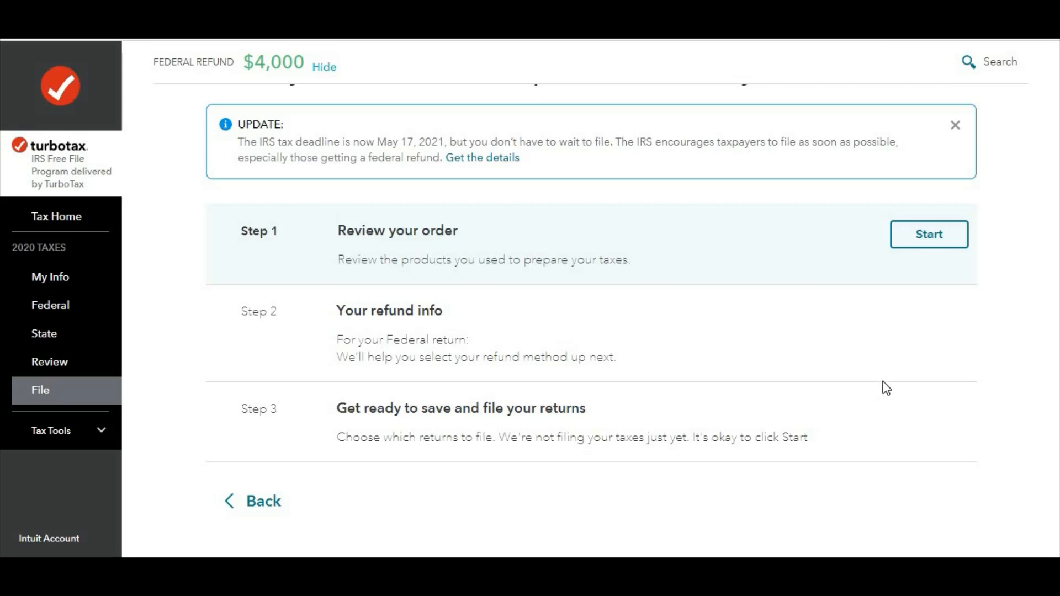
Start the order review, look over the free IRS Free File Program order, and proceed past it.
{"action": "scroll", "coordinate": [941, 284], "scroll_direction": "down", "scroll_amount": 1}
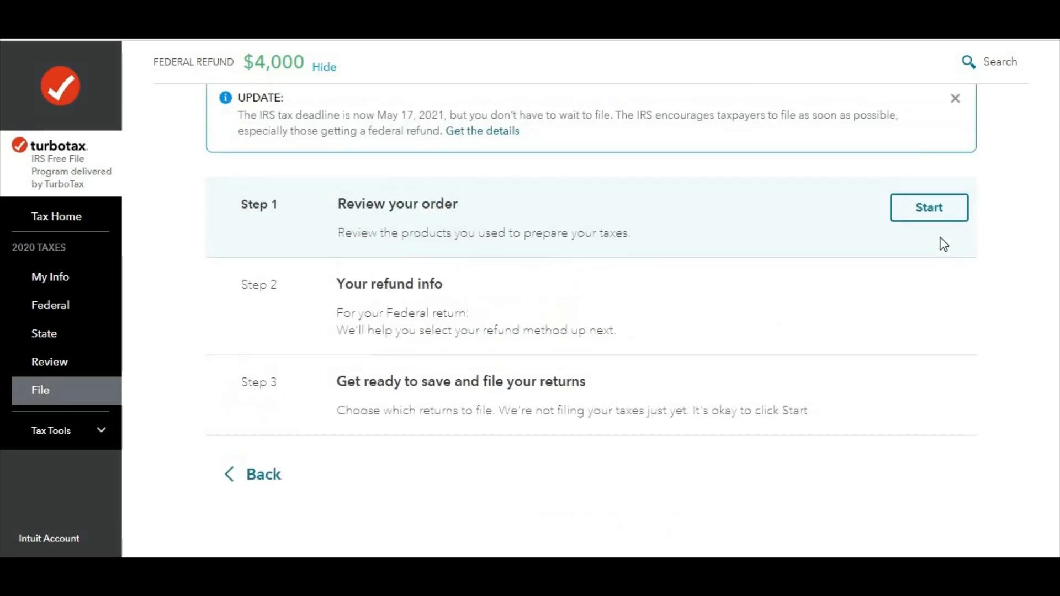
{"action": "left_click", "coordinate": [940, 210]}
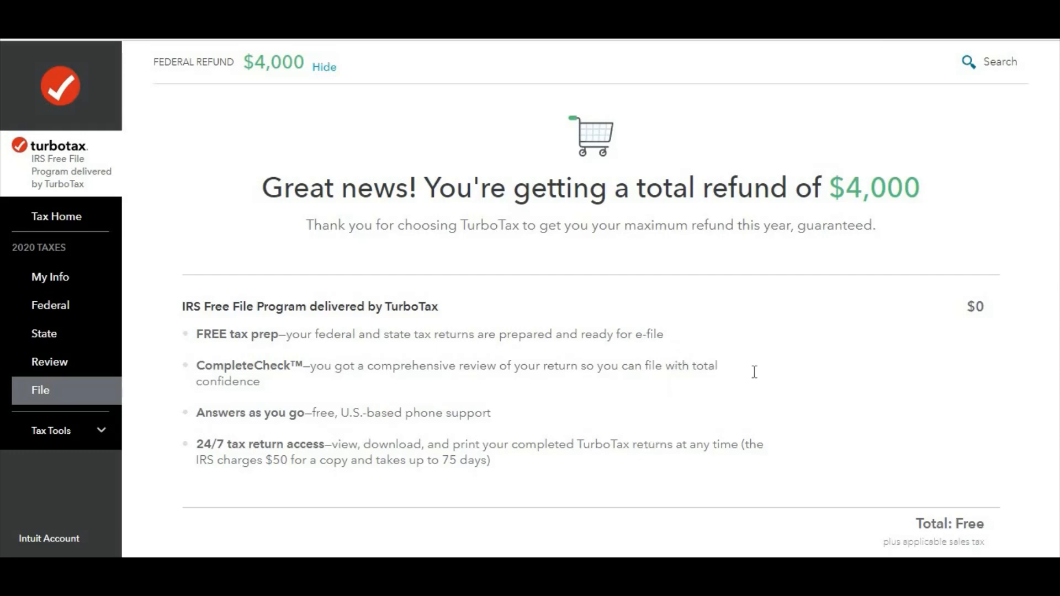
{"action": "scroll", "coordinate": [762, 378], "scroll_direction": "down", "scroll_amount": 2}
{"action": "scroll", "coordinate": [770, 381], "scroll_direction": "down", "scroll_amount": 1}
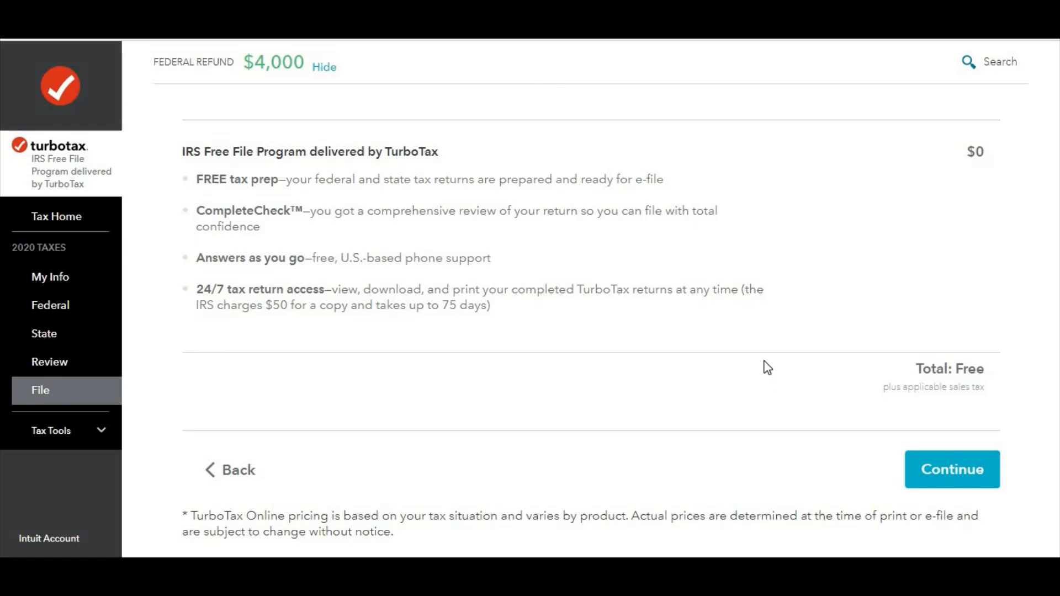
{"action": "left_click", "coordinate": [945, 489]}
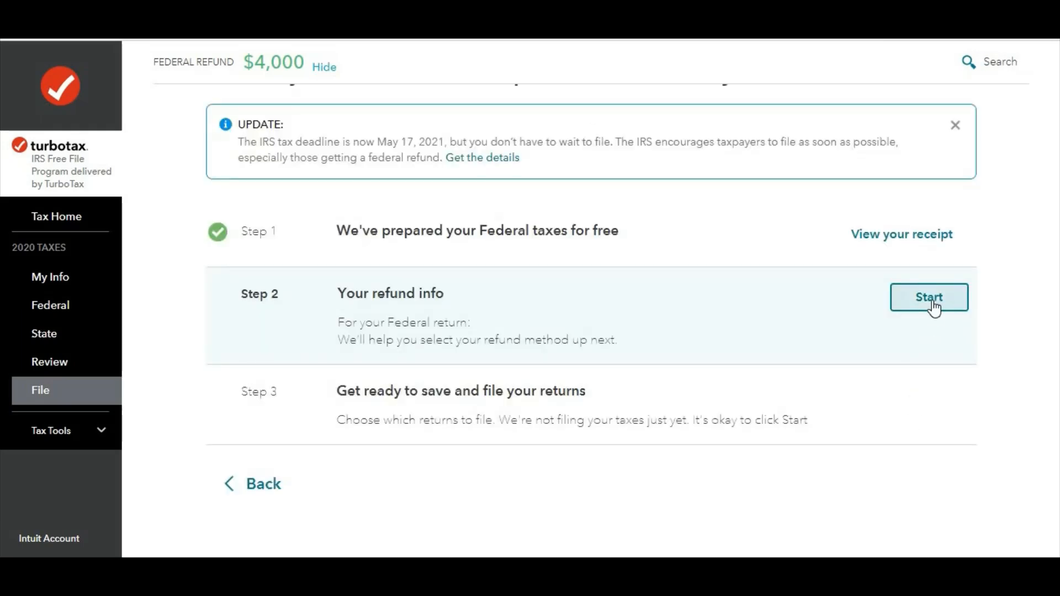
Choose direct deposit of the entire refund into a checking or other bank account and go to the bank name entry.
{"action": "left_click", "coordinate": [932, 300]}
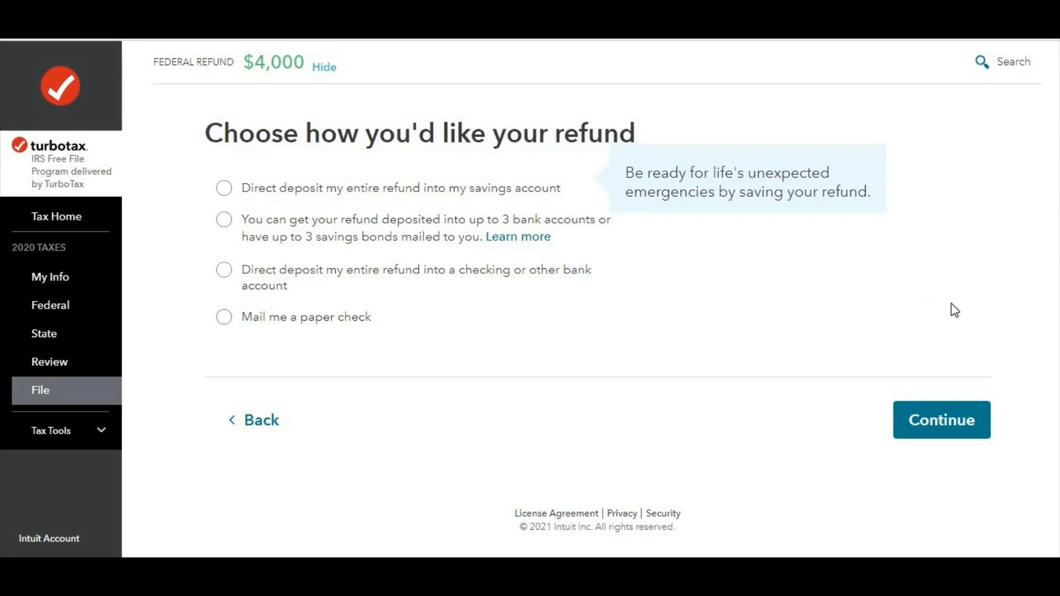
{"action": "left_click", "coordinate": [271, 426]}
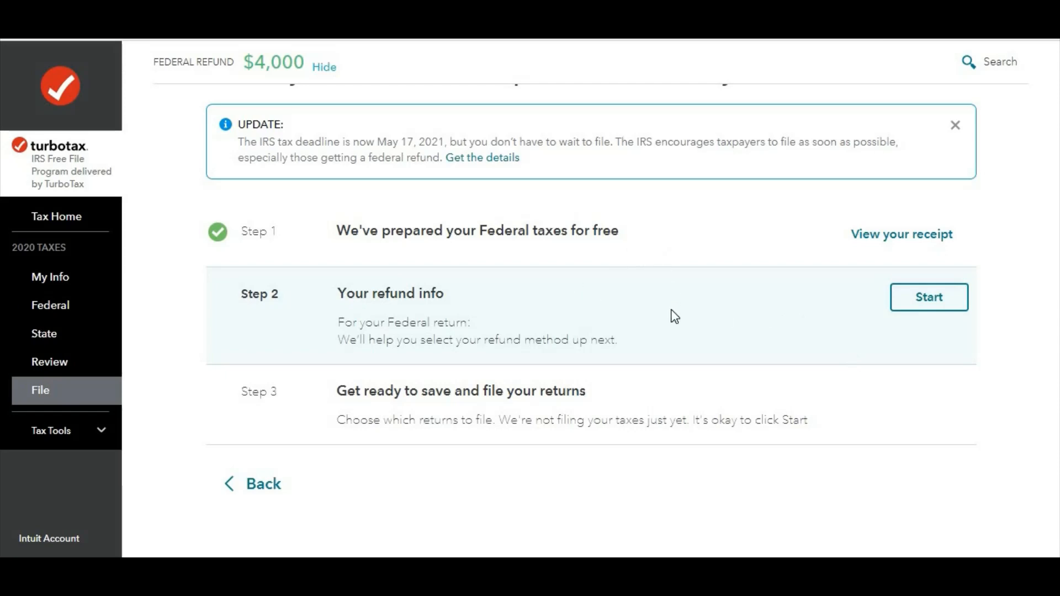
{"action": "left_click", "coordinate": [944, 306]}
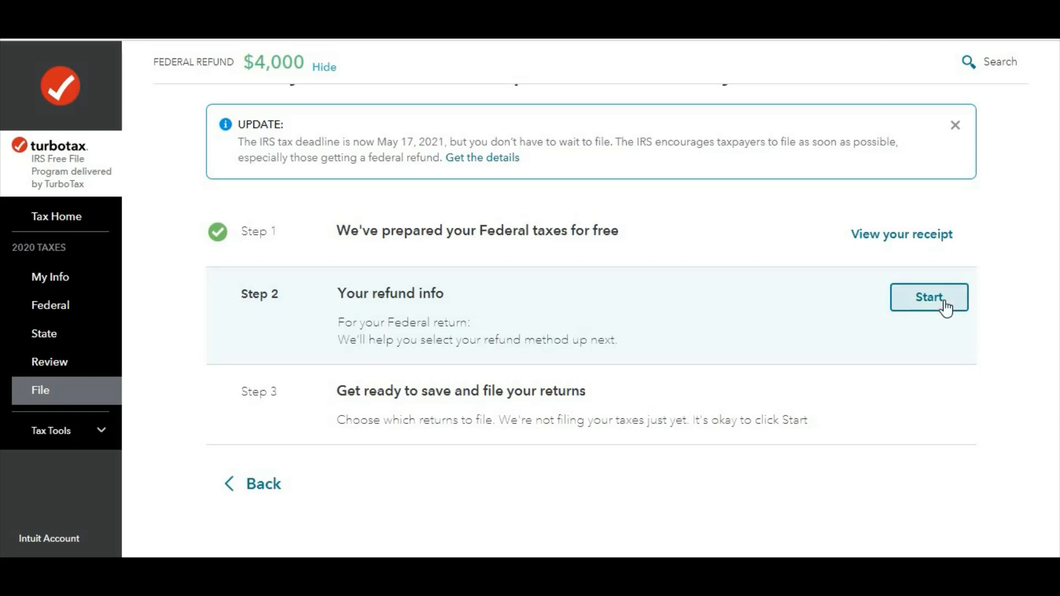
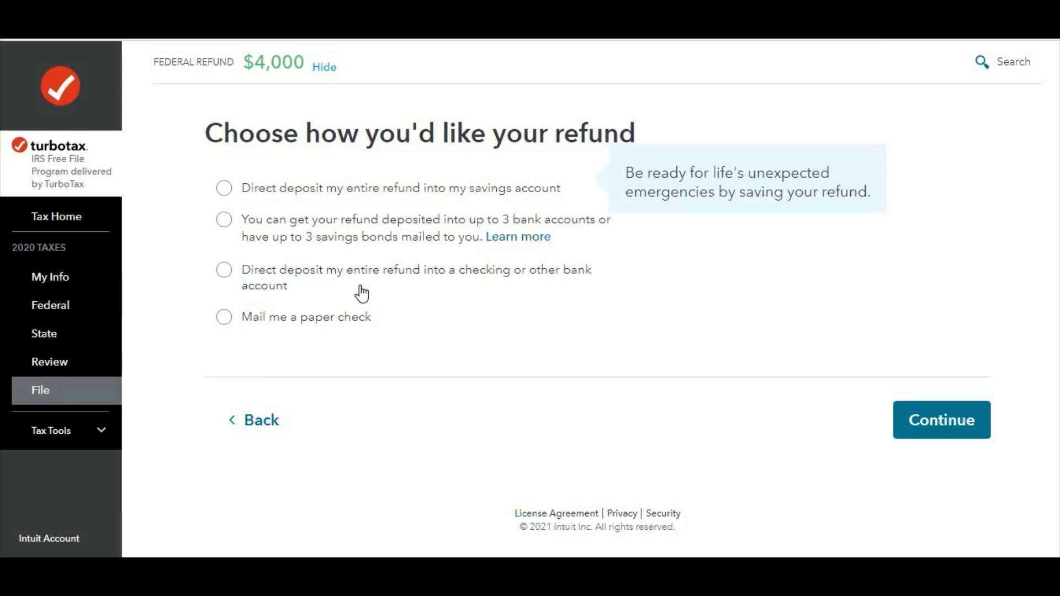
{"action": "left_click", "coordinate": [225, 271]}
{"action": "left_click", "coordinate": [966, 422]}
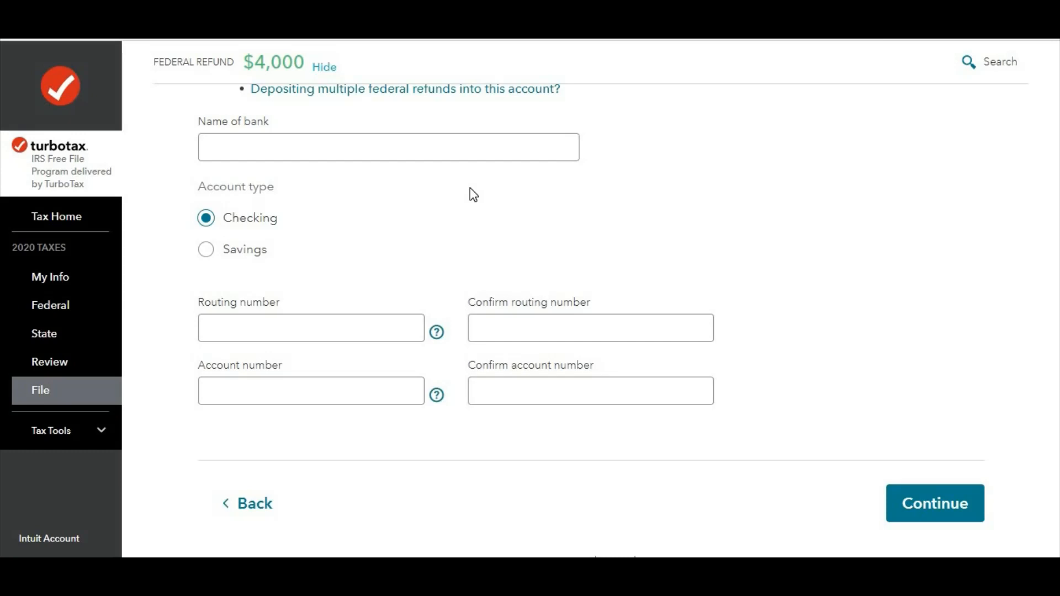
{"action": "left_click", "coordinate": [492, 150]}
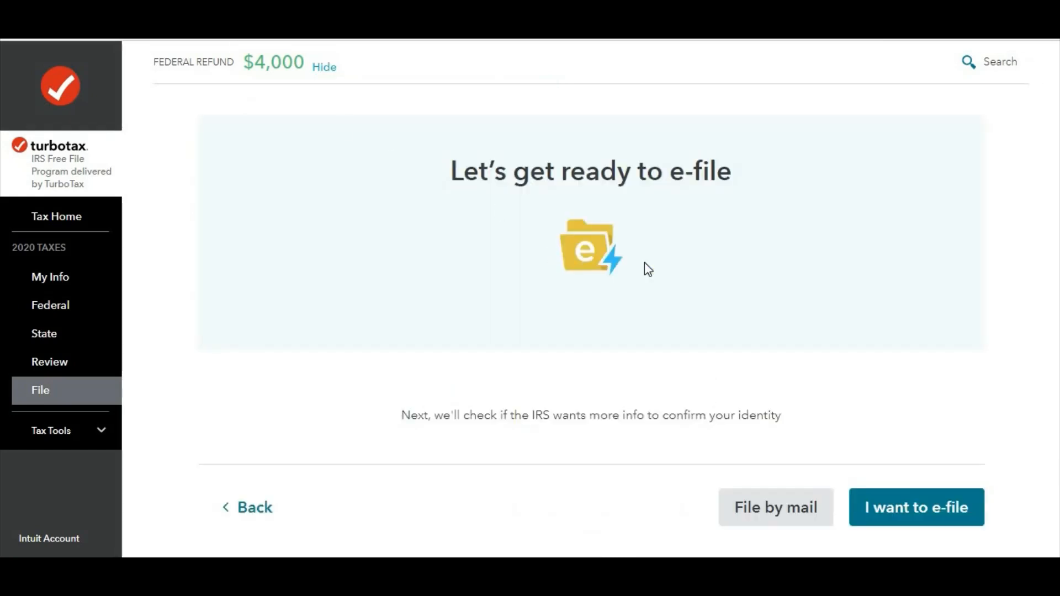
Choose to e-file, and proceed through the identity confirmation and the last look at the 2020 Federal return.
{"action": "scroll", "coordinate": [834, 299], "scroll_direction": "down", "scroll_amount": 1}
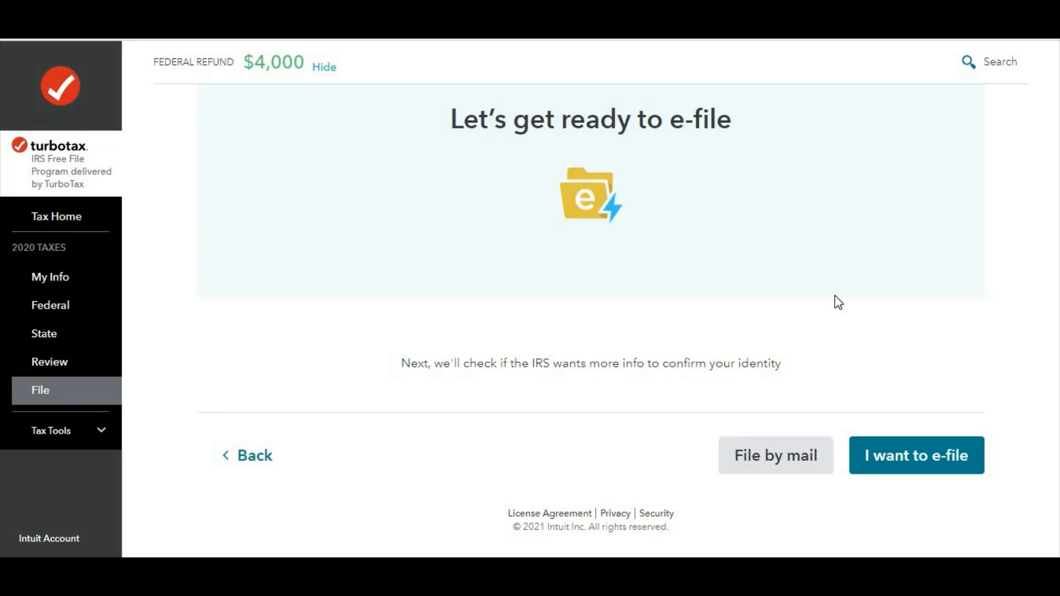
{"action": "scroll", "coordinate": [838, 302], "scroll_direction": "up", "scroll_amount": 1}
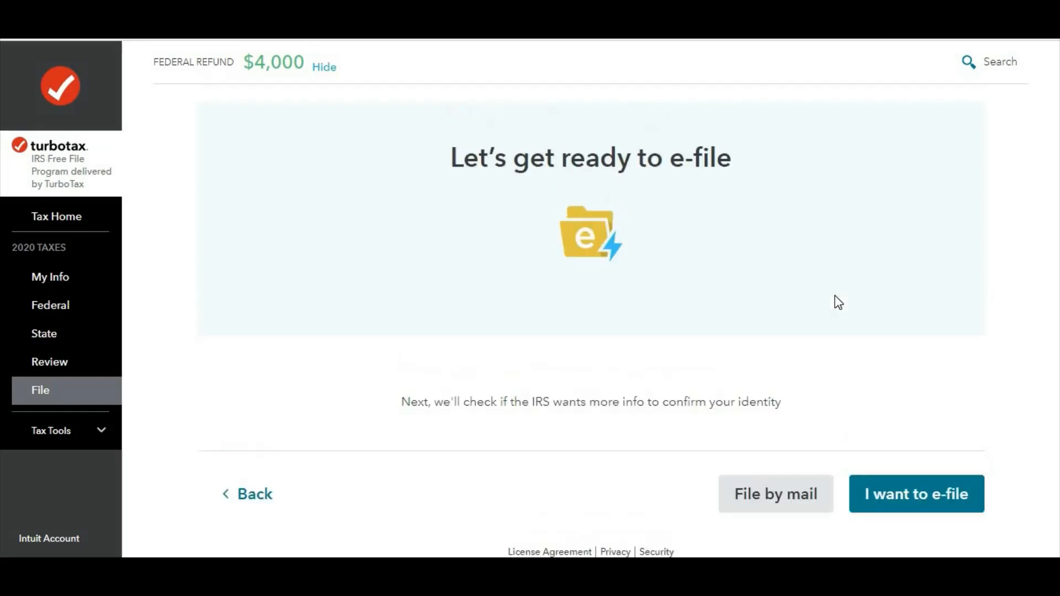
{"action": "scroll", "coordinate": [838, 303], "scroll_direction": "down", "scroll_amount": 1}
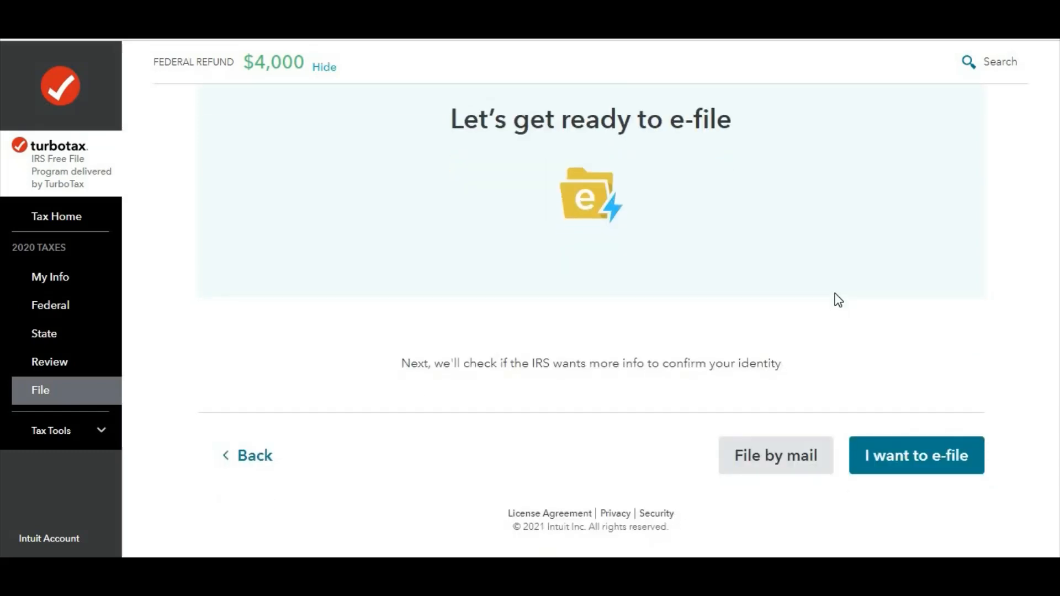
{"action": "left_click", "coordinate": [942, 454]}
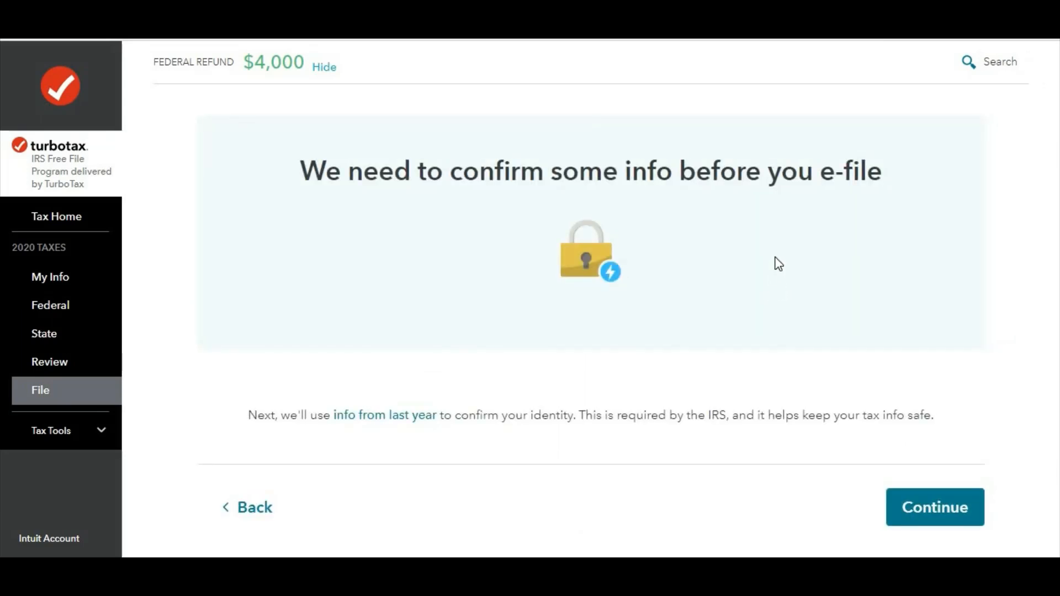
{"action": "scroll", "coordinate": [779, 265], "scroll_direction": "down", "scroll_amount": 1}
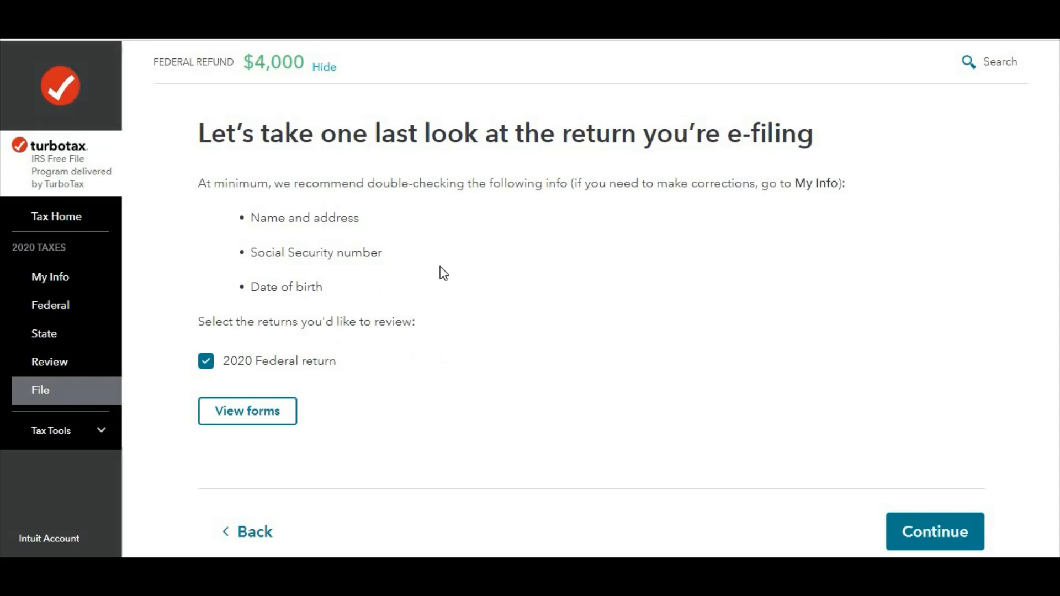
{"action": "left_click", "coordinate": [932, 533]}
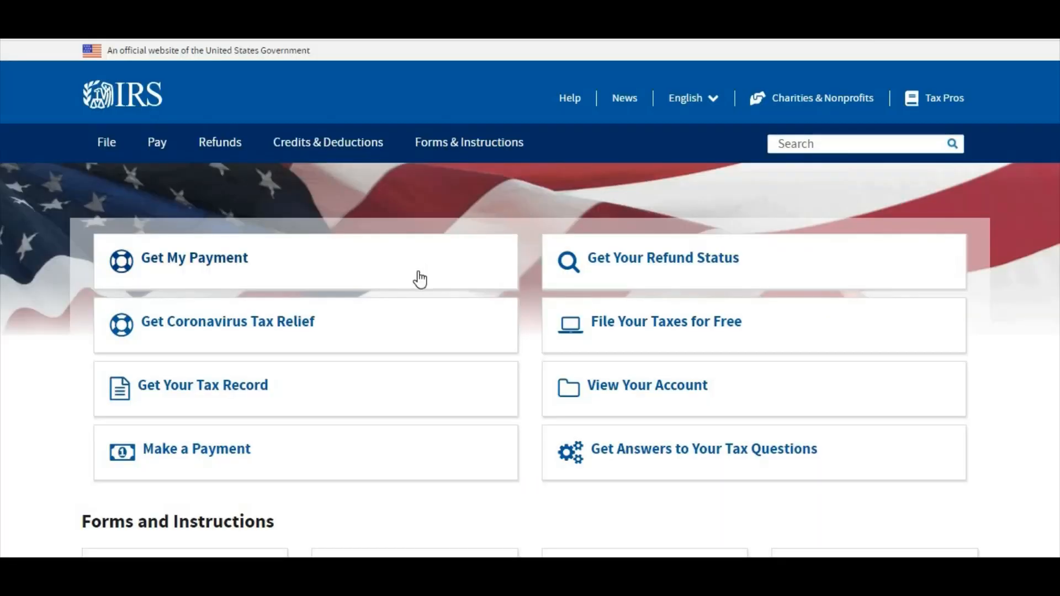
On the IRS website, open Get My Payment and read its payment status messages and 2020 Recovery Rebate Credit section.
{"action": "left_click", "coordinate": [199, 264]}
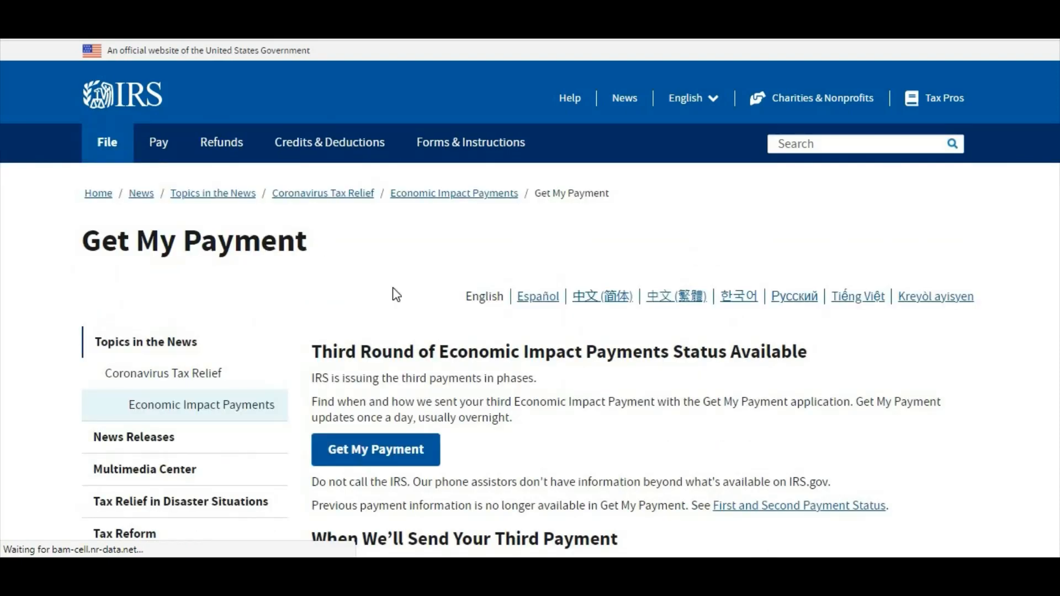
{"action": "scroll", "coordinate": [397, 294], "scroll_direction": "down", "scroll_amount": 6}
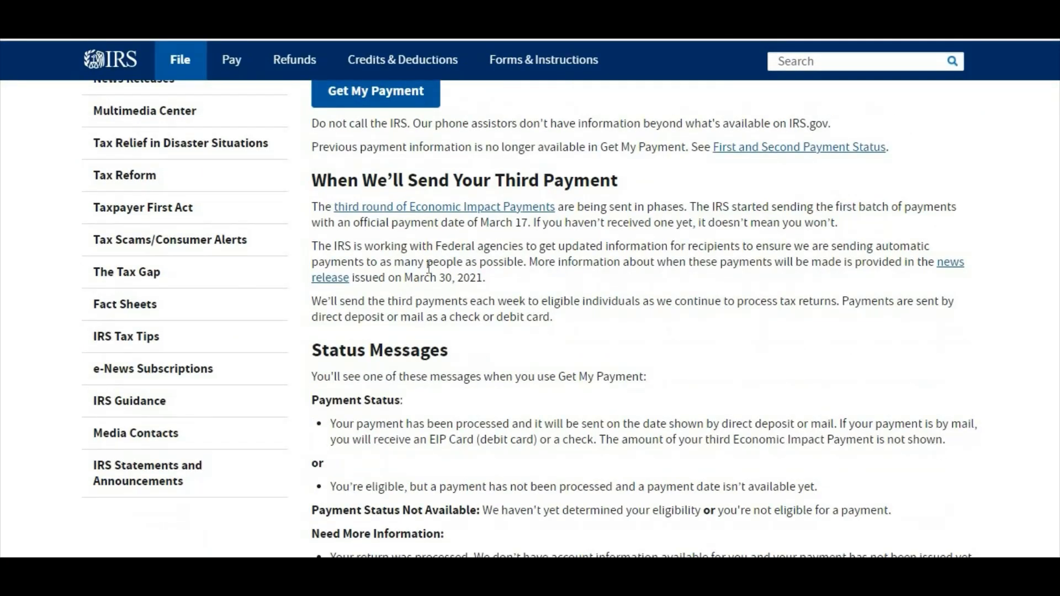
{"action": "scroll", "coordinate": [451, 257], "scroll_direction": "down", "scroll_amount": 4}
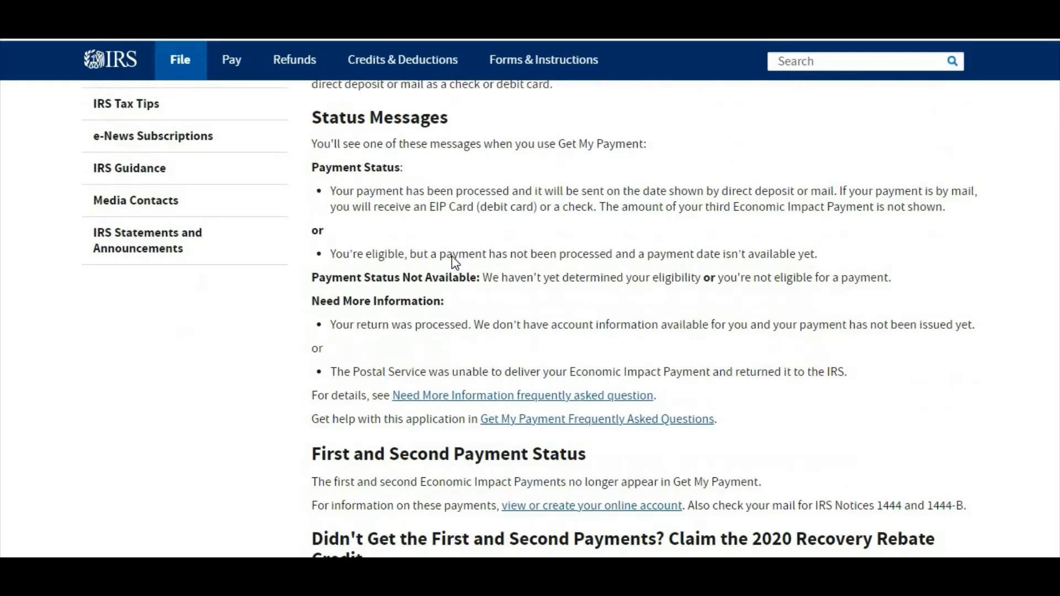
{"action": "scroll", "coordinate": [451, 257], "scroll_direction": "down", "scroll_amount": 3}
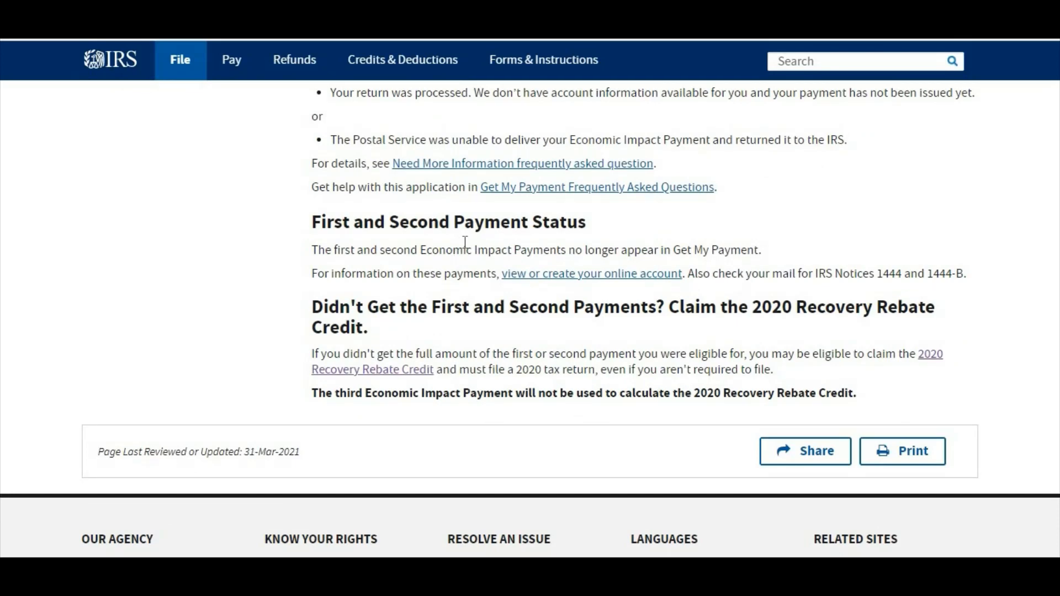
{"action": "scroll", "coordinate": [448, 258], "scroll_direction": "down", "scroll_amount": 1}
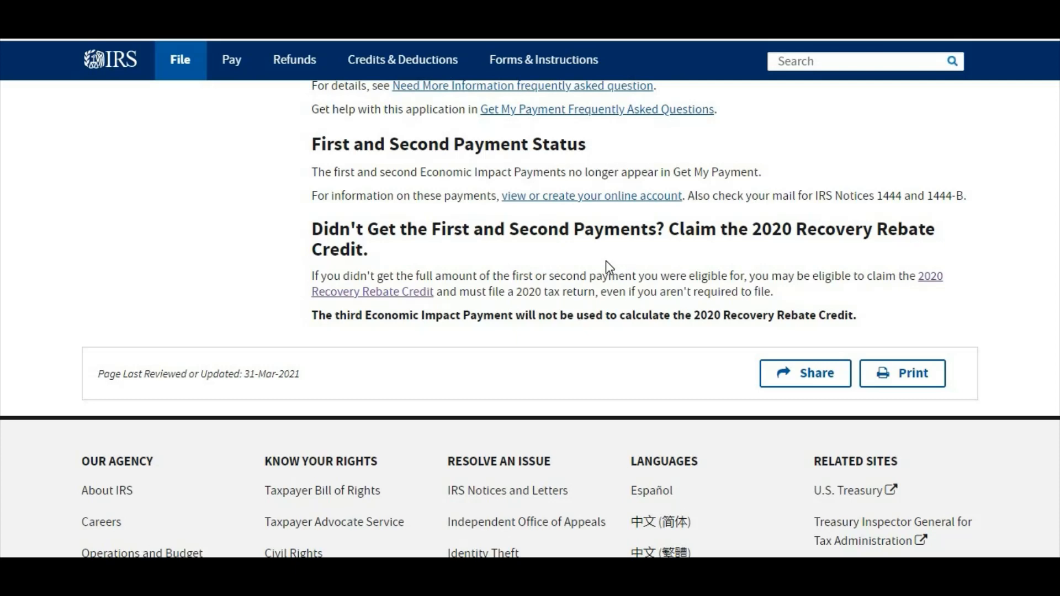
{"action": "scroll", "coordinate": [606, 261], "scroll_direction": "up", "scroll_amount": 4}
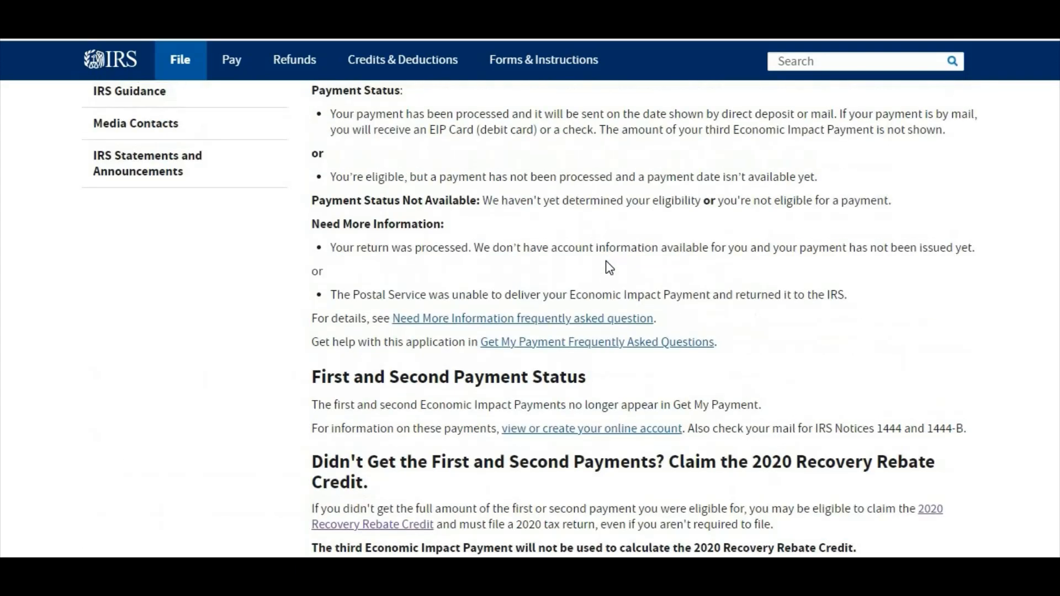
{"action": "scroll", "coordinate": [606, 261], "scroll_direction": "down", "scroll_amount": 1}
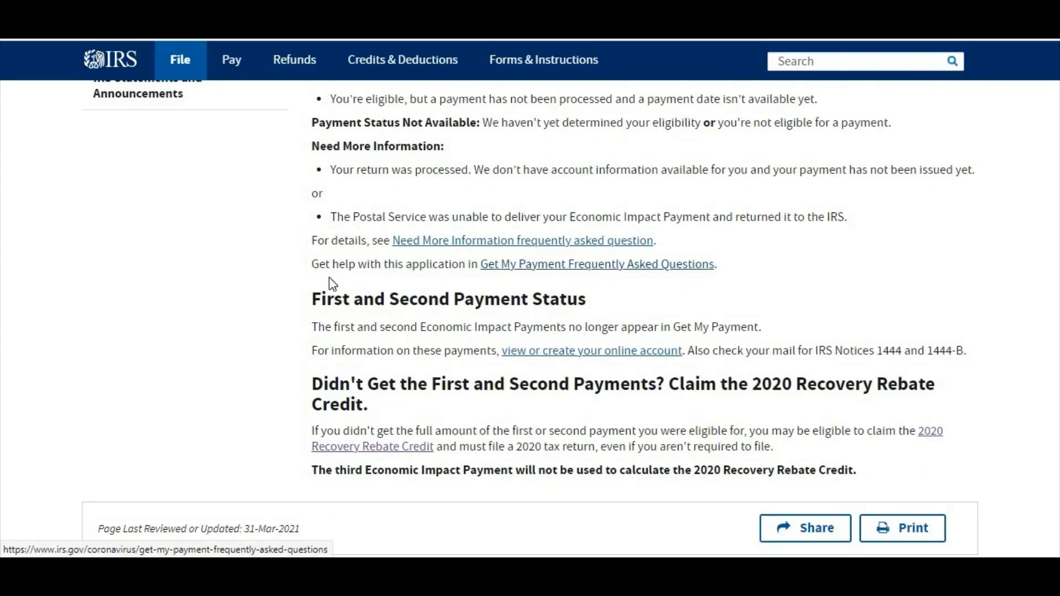